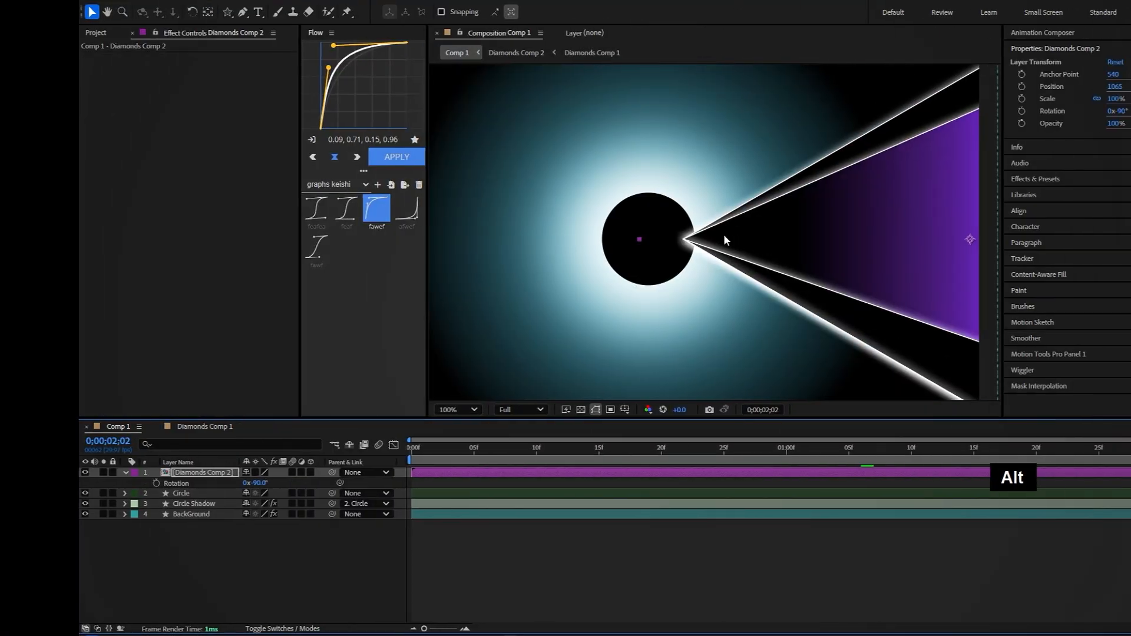
pyautogui.press('u')
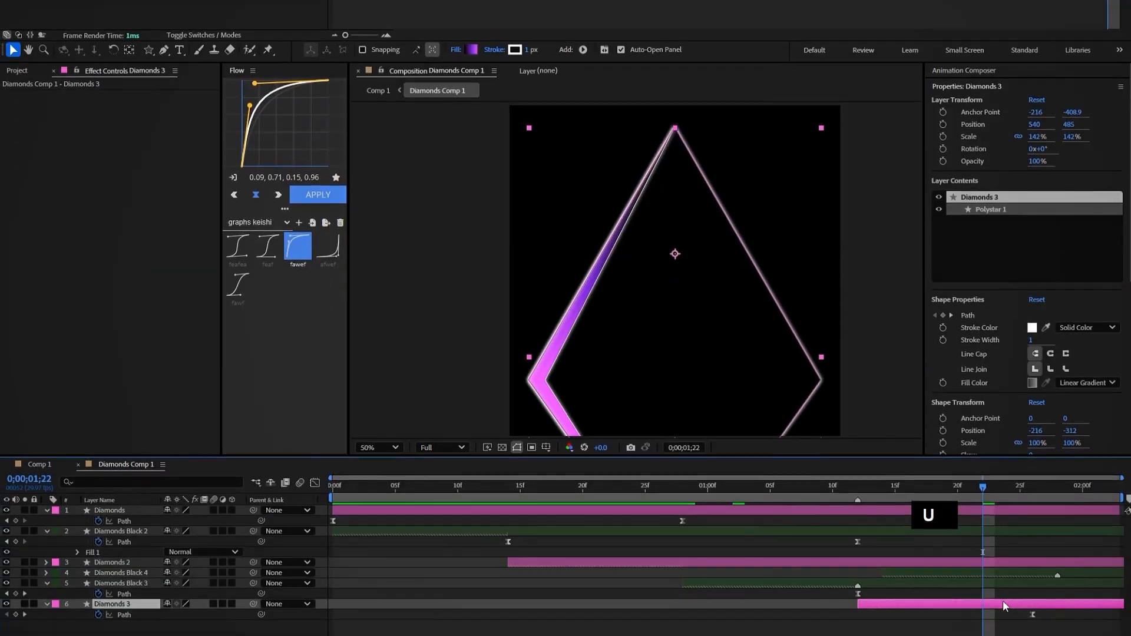
pyautogui.click(1005, 535)
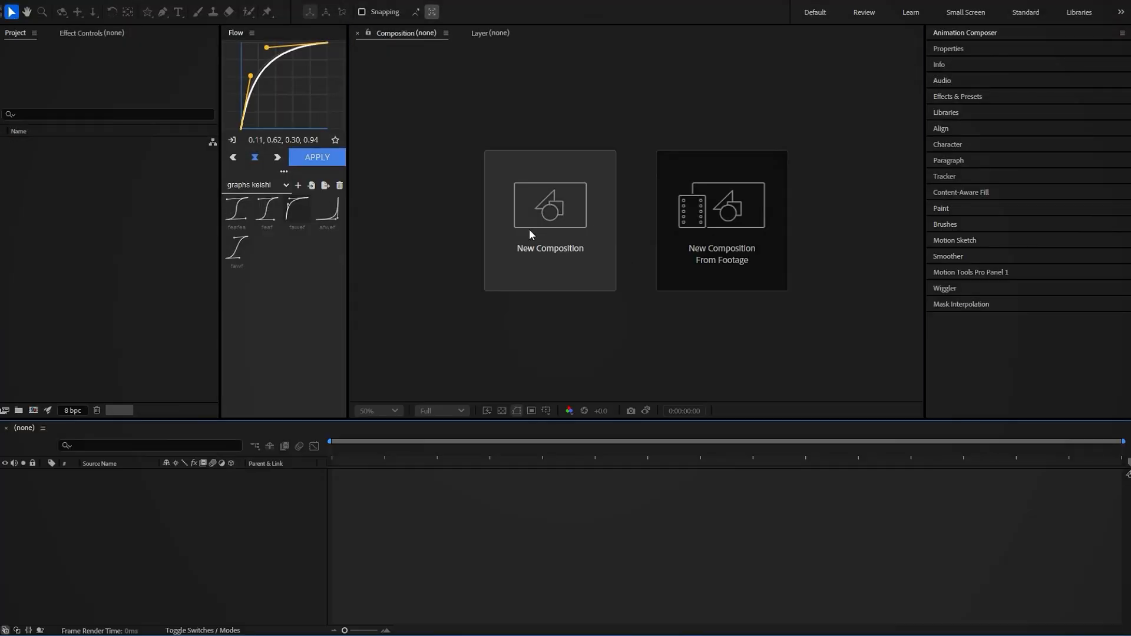
# Create a 1080 x 1080 px composition at 29.97 fps lasting 0;00;02;03 and add a shape layer to it.
pyautogui.click(529, 230)
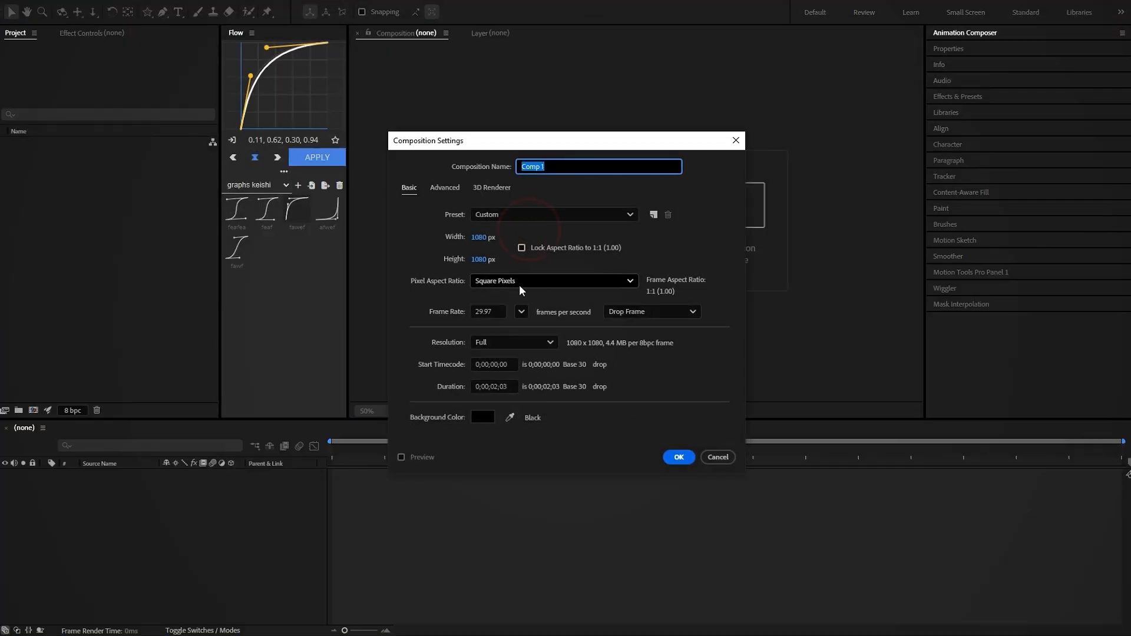
pyautogui.click(678, 458)
pyautogui.rightClick(417, 341)
pyautogui.moveTo(475, 357)
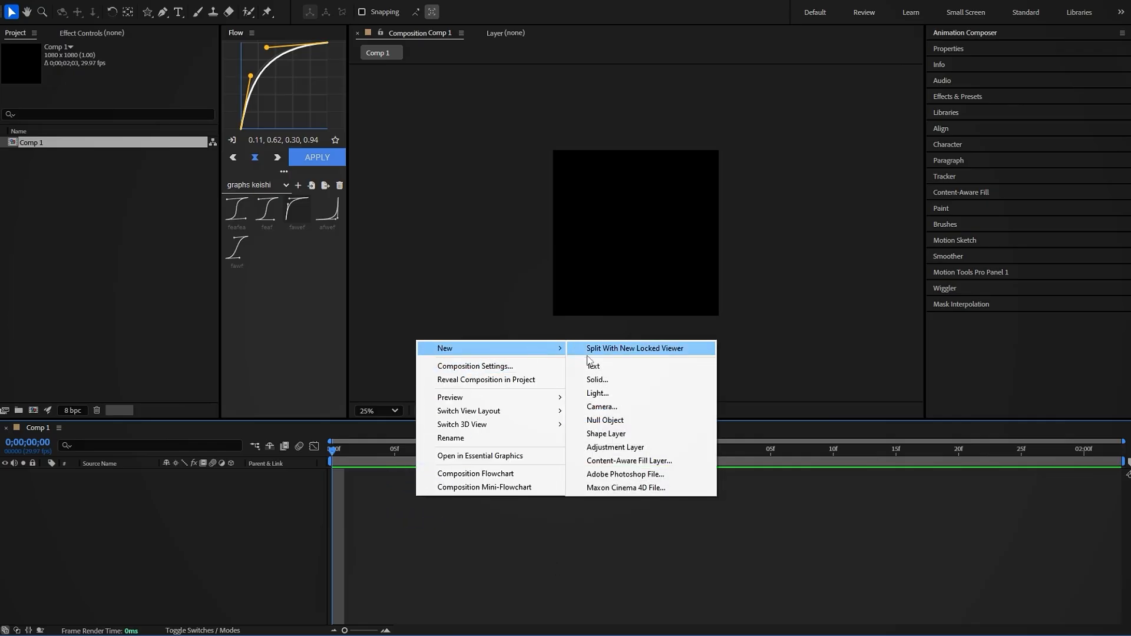
pyautogui.click(594, 436)
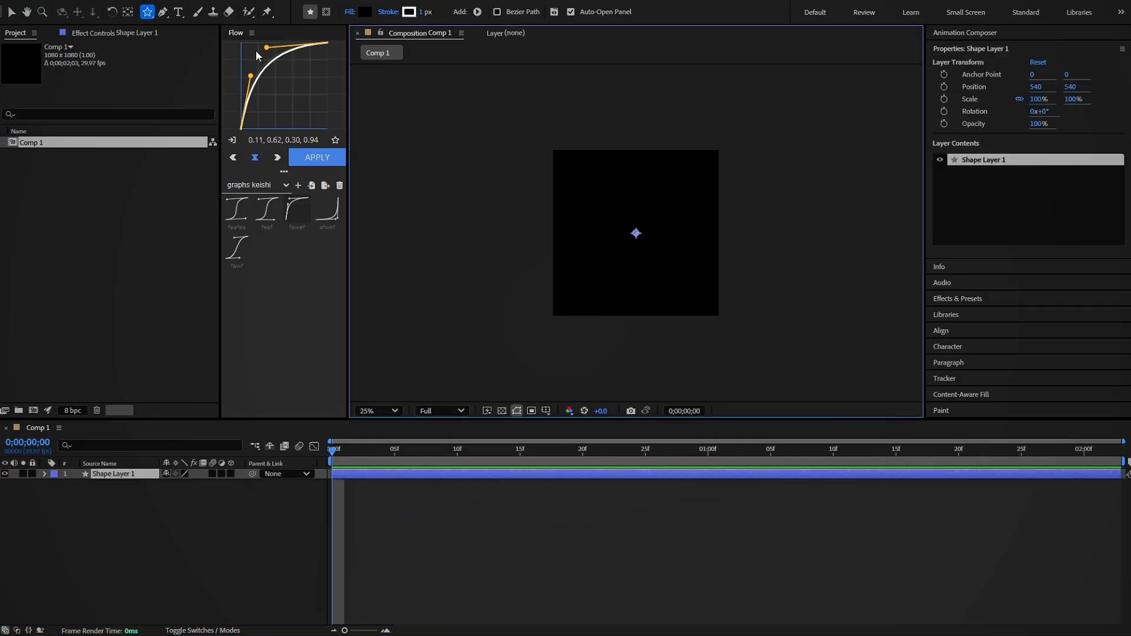
# Draw a circle about 236 px in diameter on the shape layer with the Ellipse tool and fill it red.
pyautogui.click(147, 12)
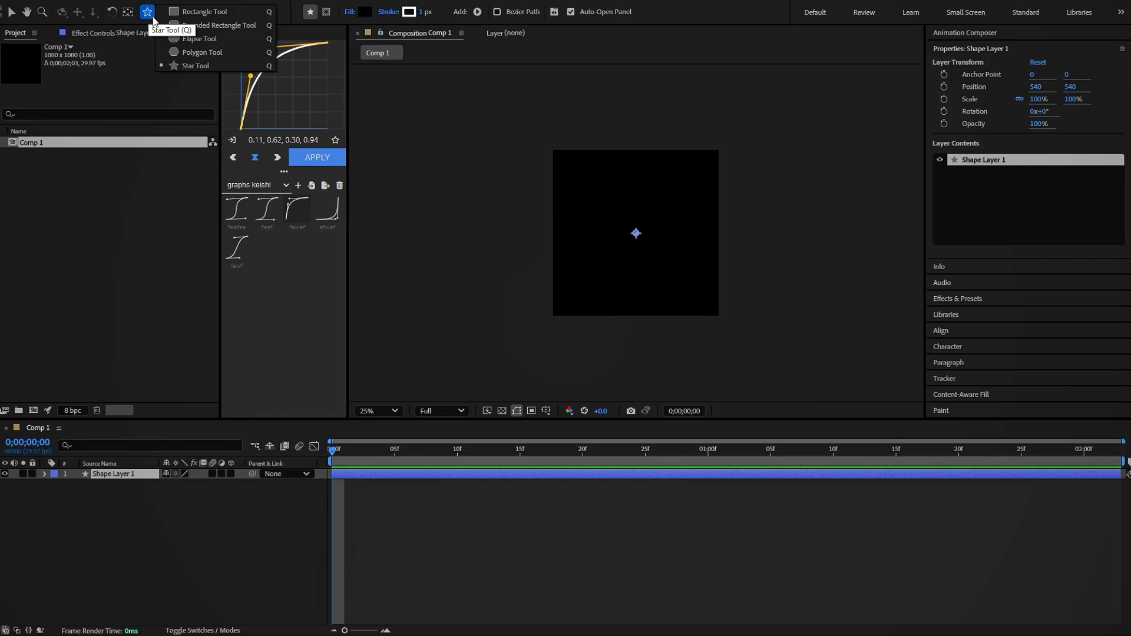
pyautogui.click(175, 37)
pyautogui.moveTo(590, 182); pyautogui.dragTo(628, 219)
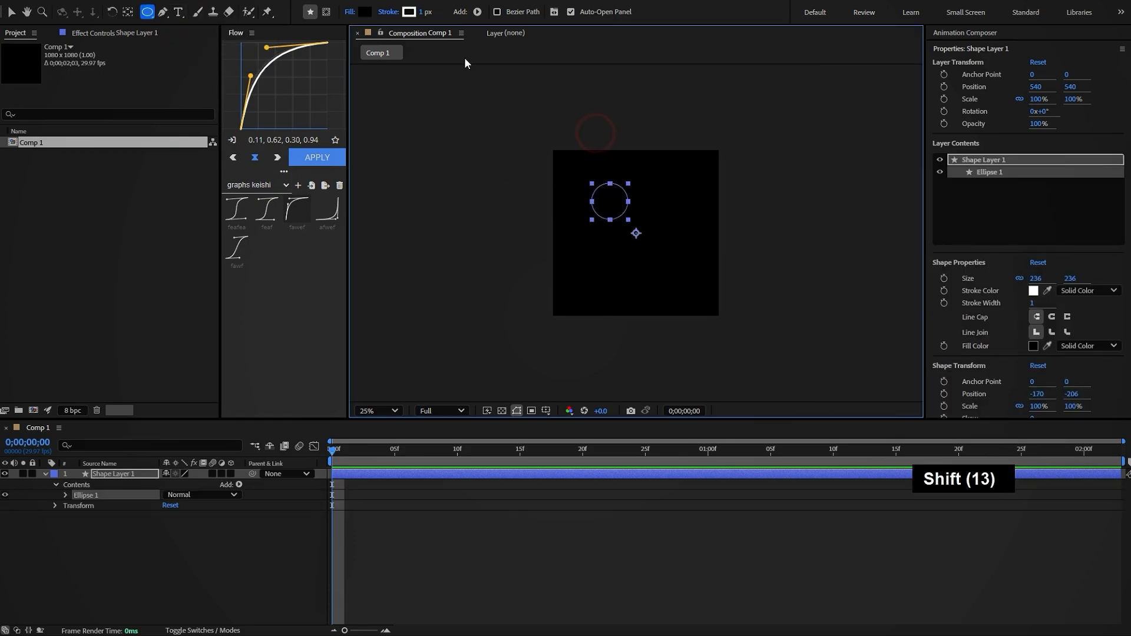
pyautogui.click(363, 12)
pyautogui.moveTo(530, 236); pyautogui.dragTo(592, 233)
pyautogui.click(692, 238)
# Centre the circle layer's anchor point on the circle and centre the layer in the composition.
pyautogui.press('v')
pyautogui.click(445, 476)
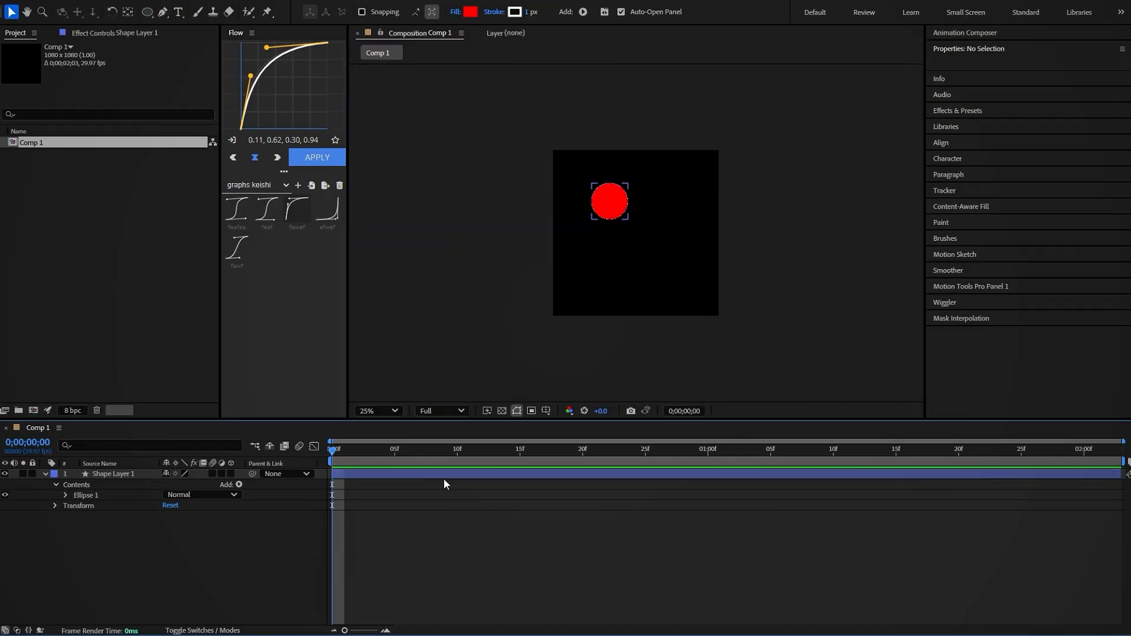
pyautogui.hotkey('ctrl', 'alt', 'Home')
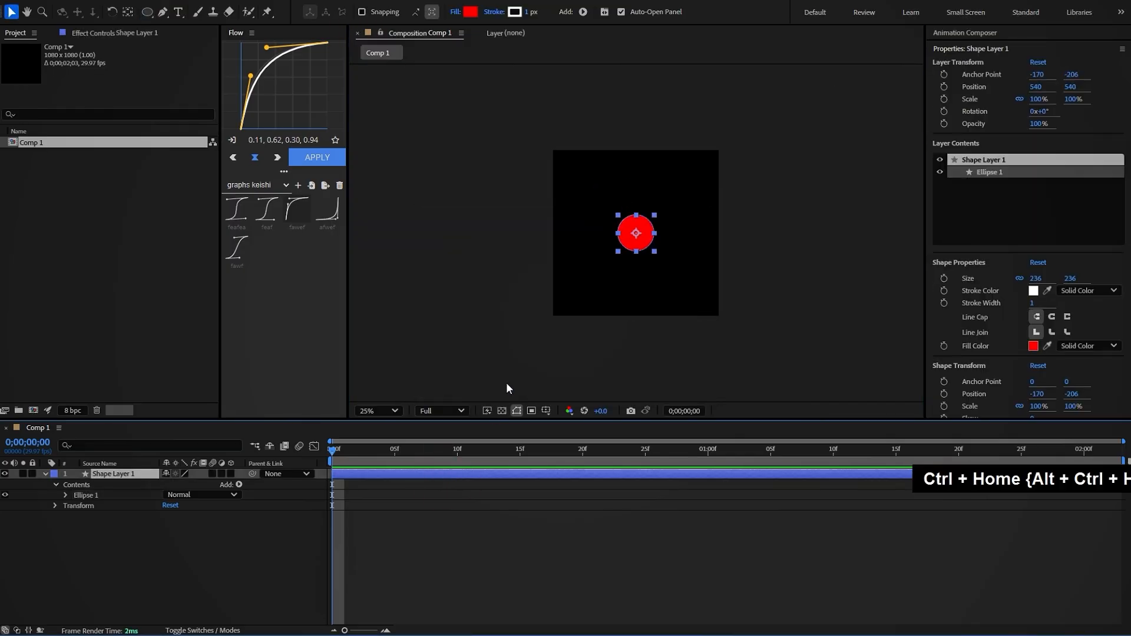
# Scale the circle layer down to 64%.
pyautogui.scroll(1, 642, 271)
pyautogui.click(392, 411)
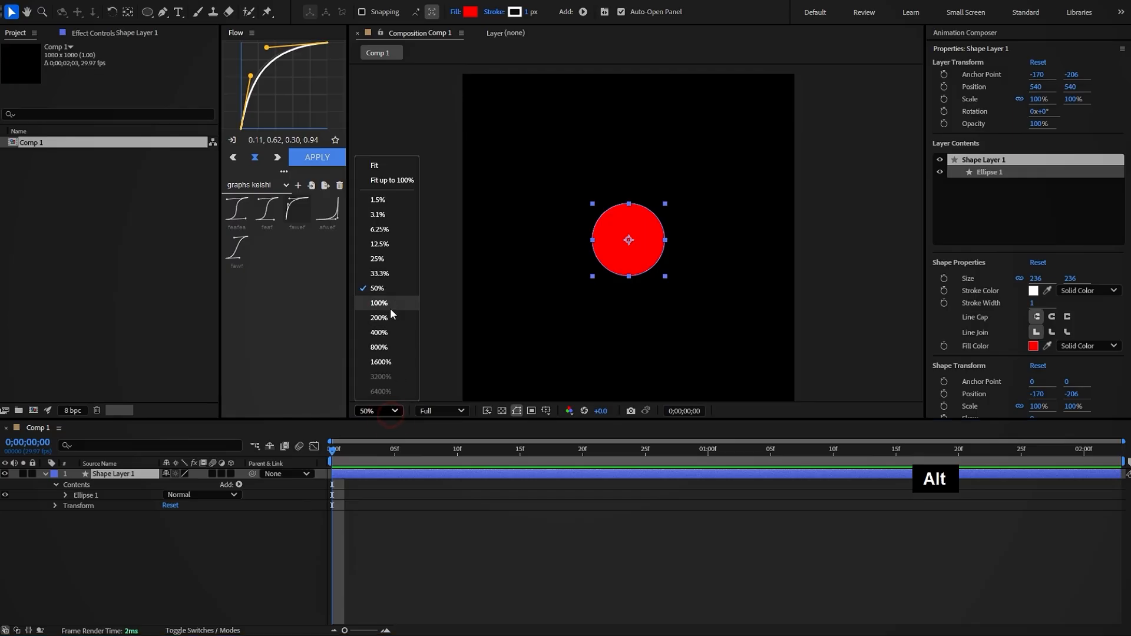
pyautogui.click(385, 273)
pyautogui.press('s')
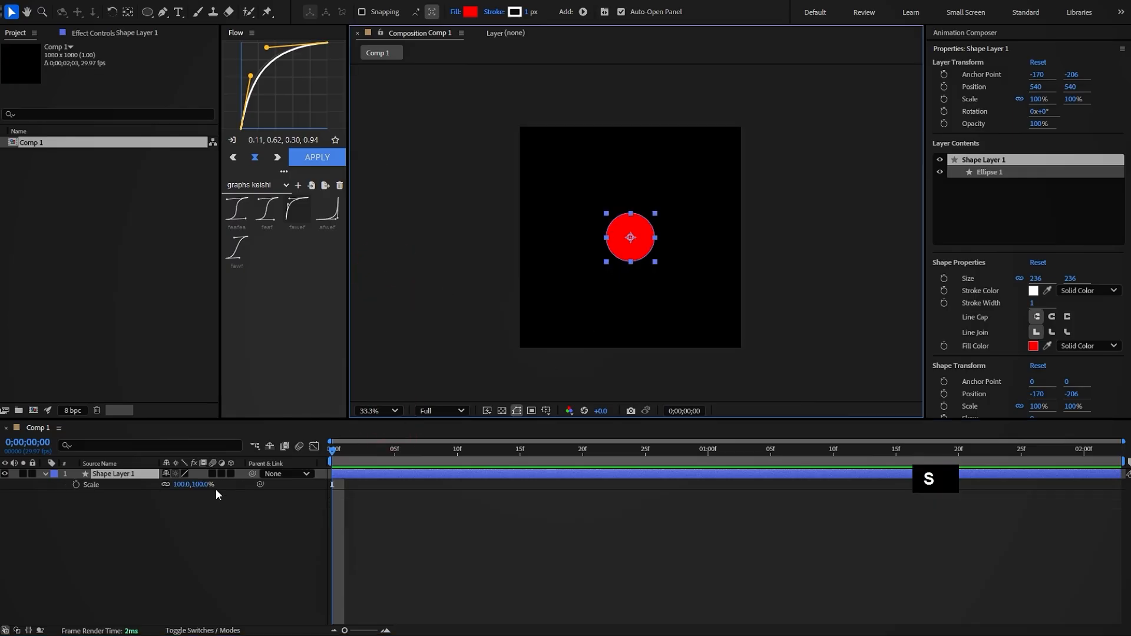
pyautogui.moveTo(184, 486); pyautogui.dragTo(165, 484)
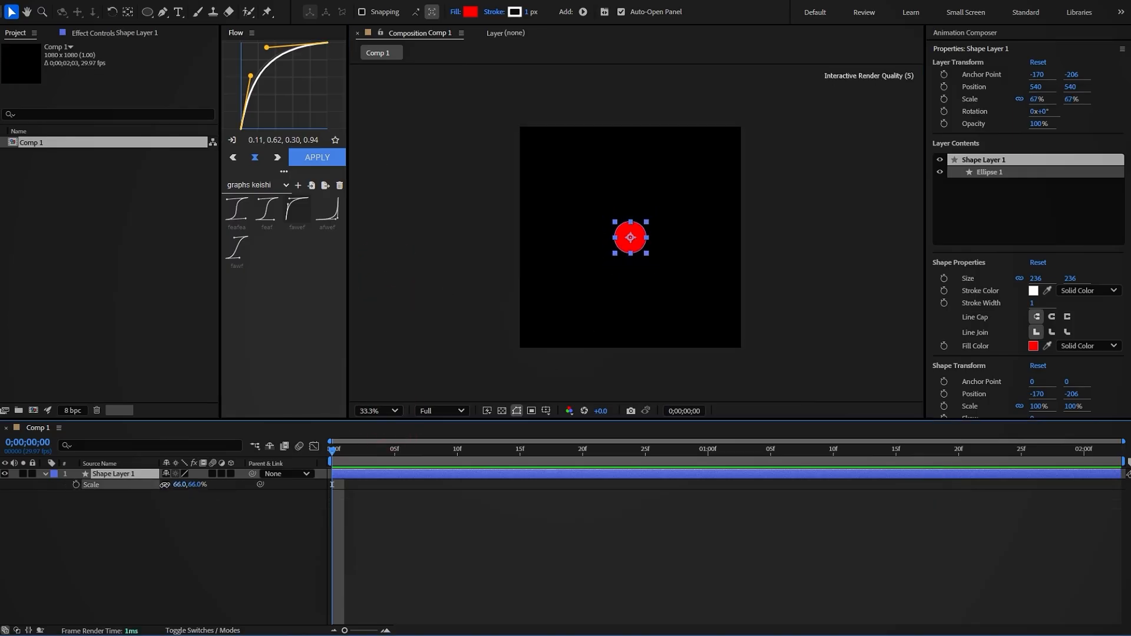
# On a new shape layer, draw a rectangle about 1125 x 1101 px covering the composition and move that layer below the circle.
pyautogui.rightClick(468, 518)
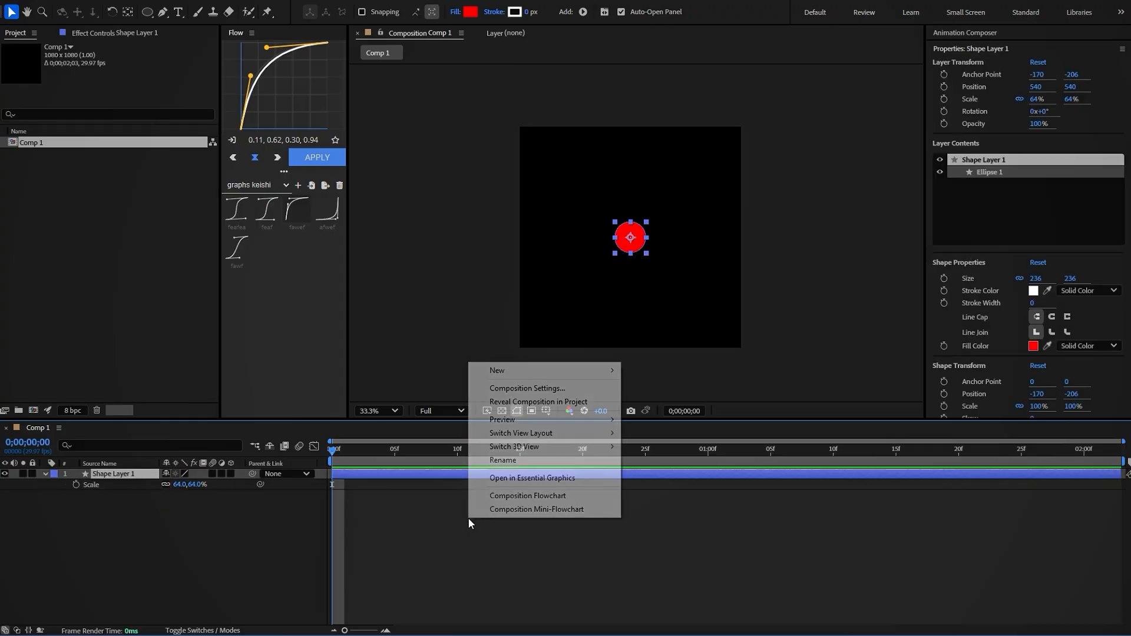
pyautogui.moveTo(579, 380)
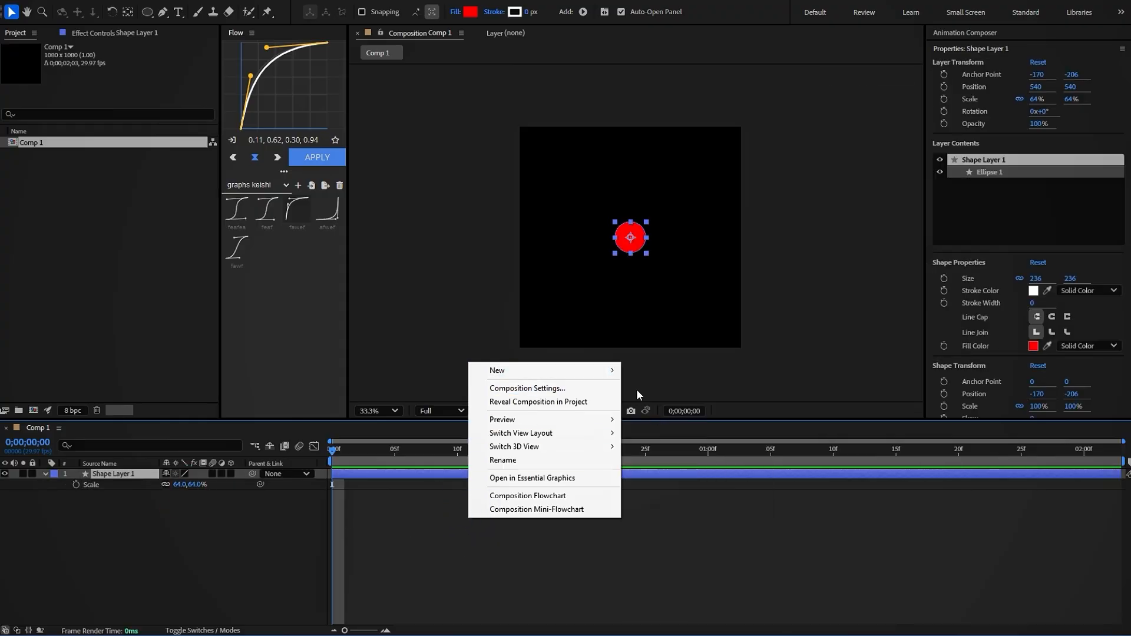
pyautogui.click(658, 456)
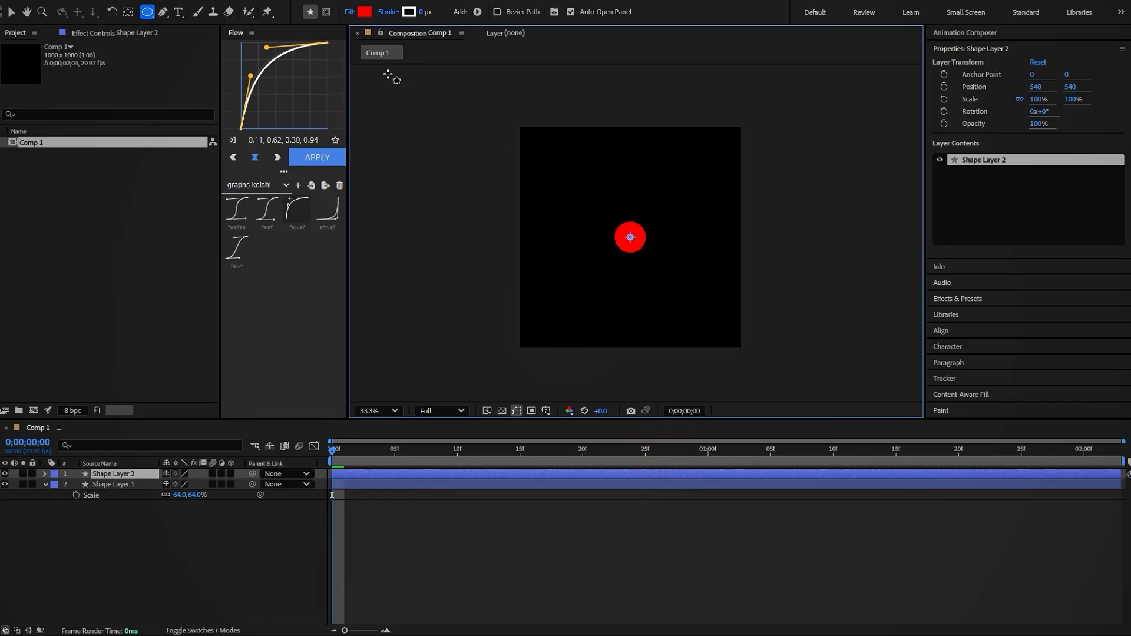
pyautogui.moveTo(150, 13); pyautogui.dragTo(176, 11)
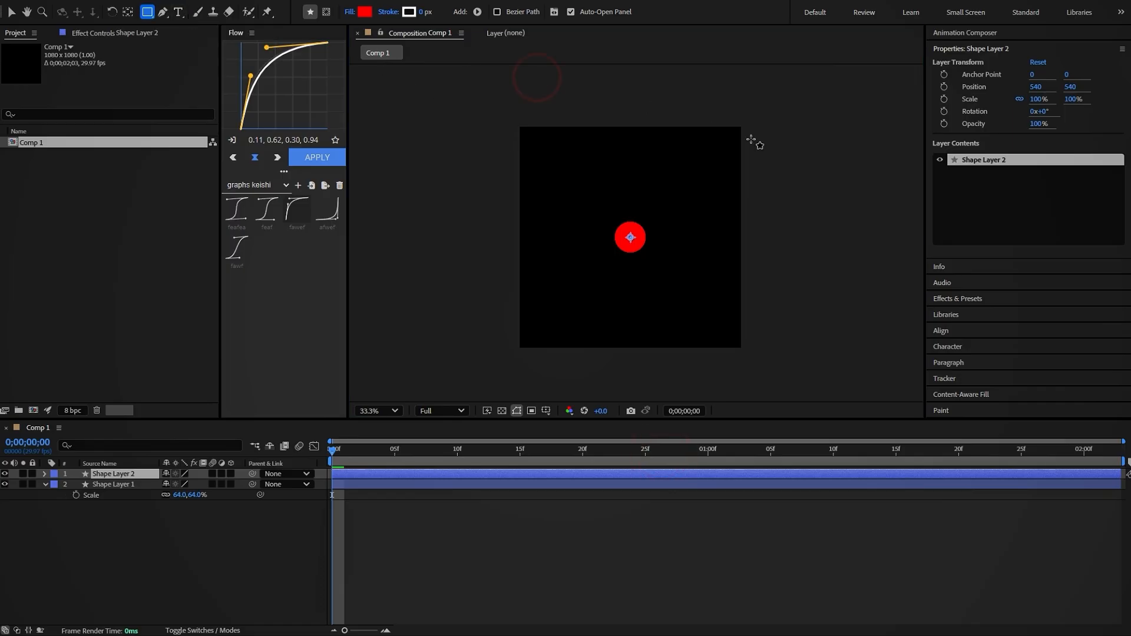
pyautogui.moveTo(747, 125); pyautogui.dragTo(517, 350)
pyautogui.moveTo(115, 474); pyautogui.dragTo(114, 521)
pyautogui.press('v')
# Rename the circle's layer as Circle and the rectangle's layer as BackGround.
pyautogui.rightClick(119, 471)
pyautogui.click(149, 439)
pyautogui.write('Circle')
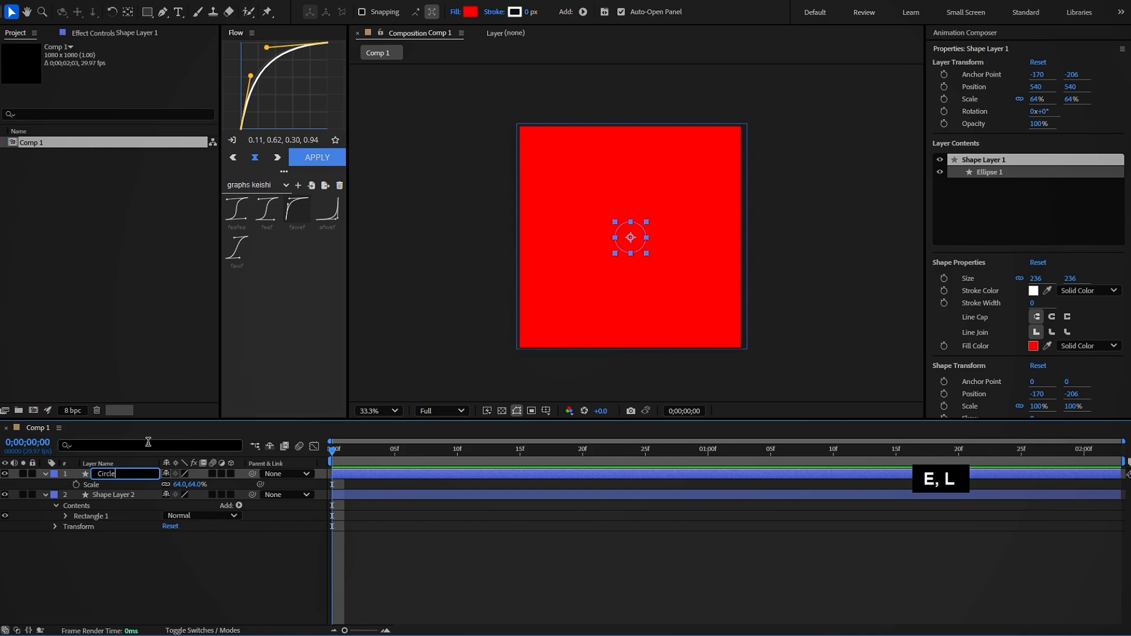
pyautogui.rightClick(120, 494)
pyautogui.click(148, 458)
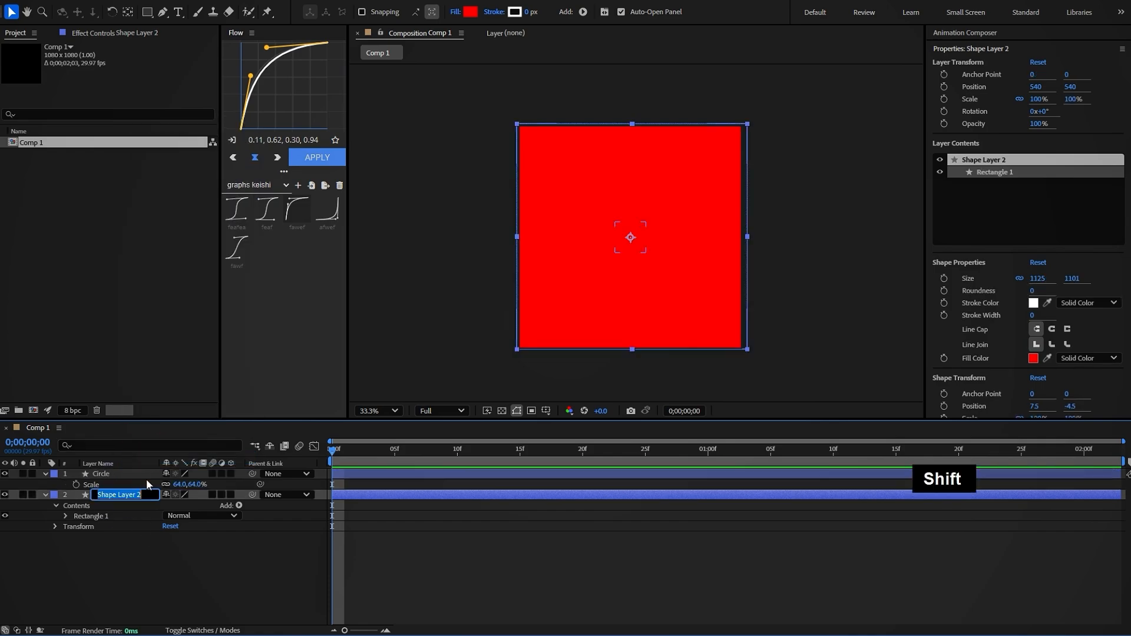
pyautogui.write('BackGround')
pyautogui.press('Return')
# Fill the BackGround rectangle with white (FFFFFF) and apply the S_GradientRadial effect to its layer.
pyautogui.click(471, 12)
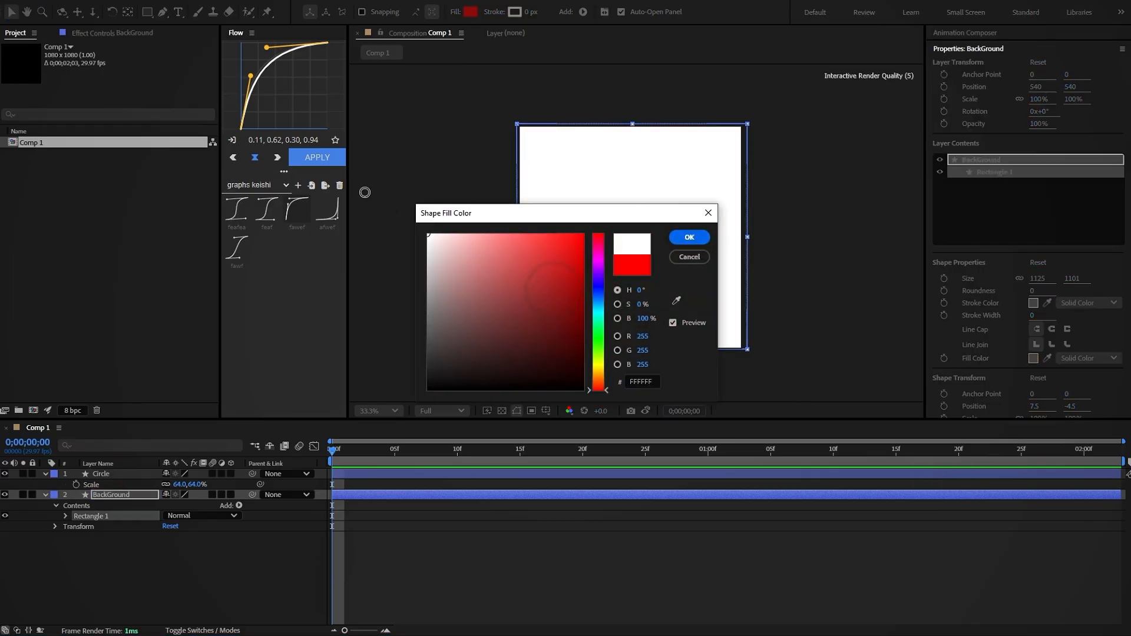
pyautogui.click(690, 237)
pyautogui.hotkey('ctrl', 'space')
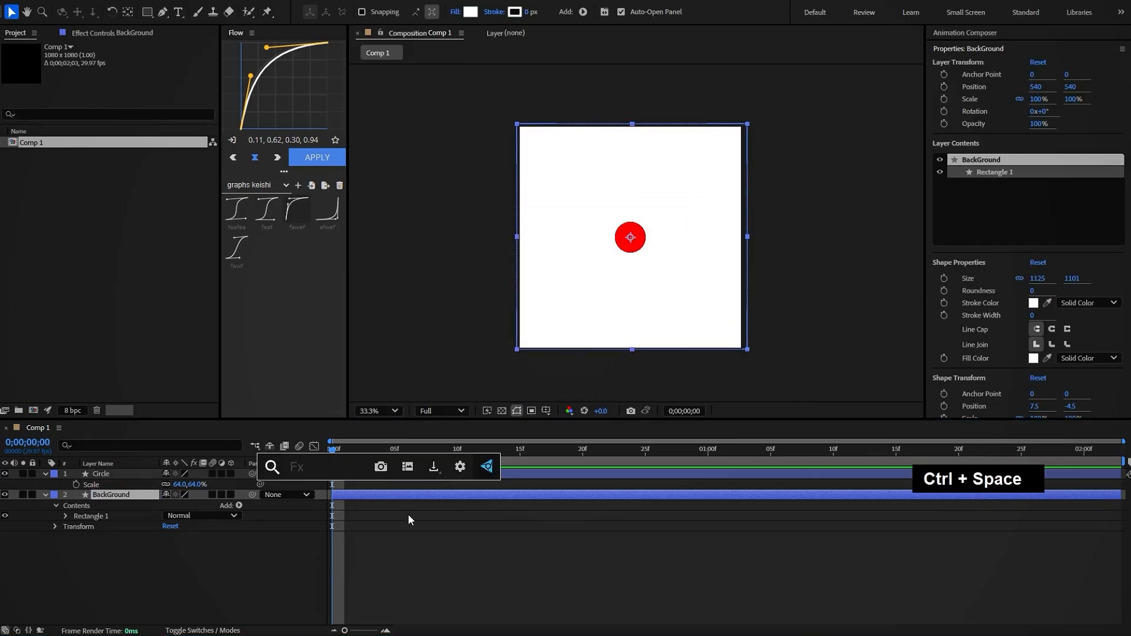
pyautogui.write('gradien')
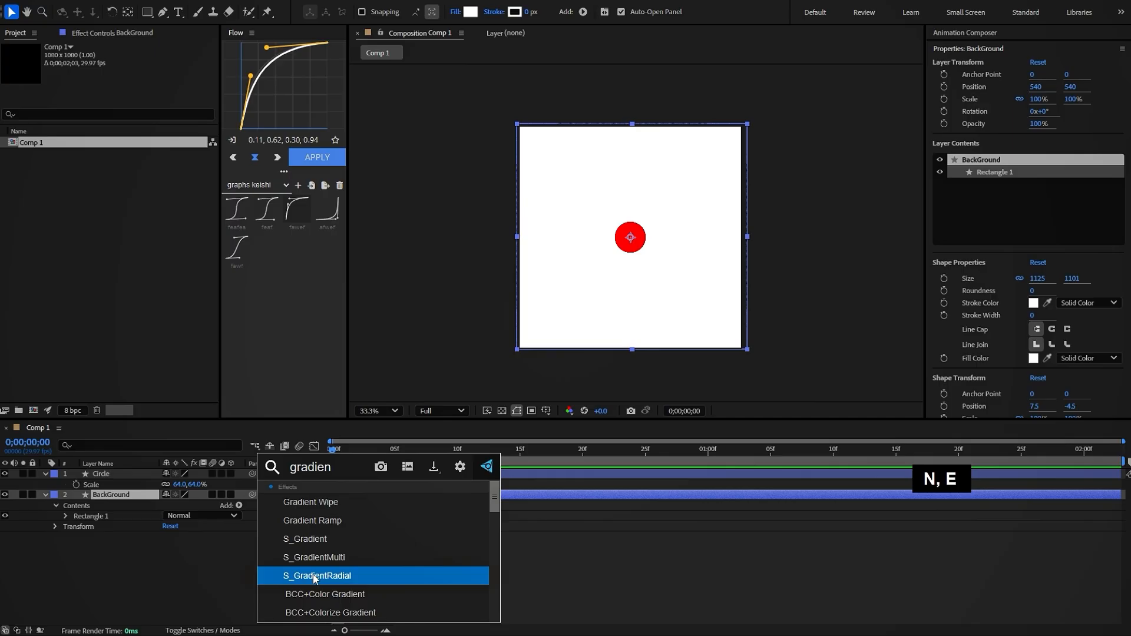
pyautogui.click(321, 578)
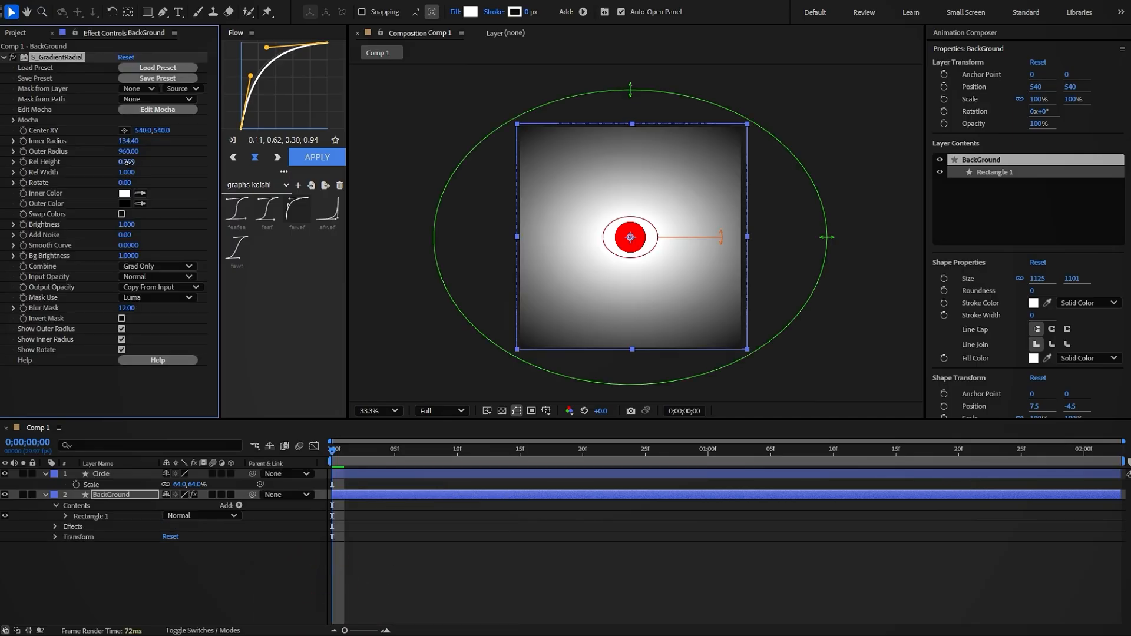
# Set the radial gradient's Rel Height to 1, Inner Radius to 84.40 and Outer Radius to 400.
pyautogui.write('1')
pyautogui.click(165, 162)
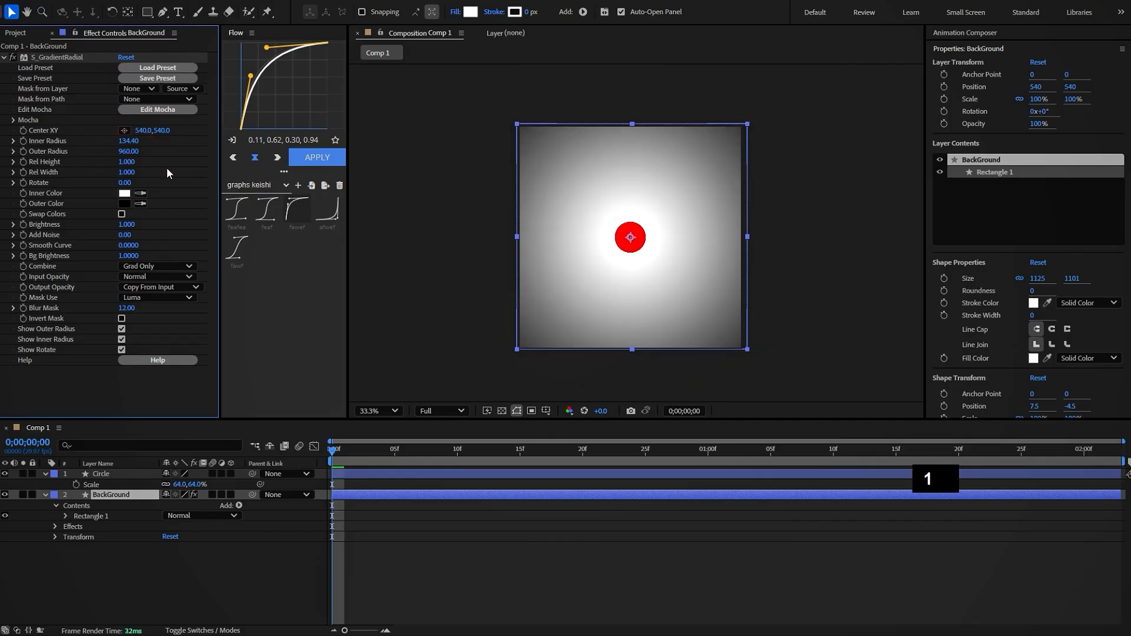
pyautogui.moveTo(129, 151)
pyautogui.mouseDown()
pyautogui.moveTo(96, 155)
pyautogui.moveTo(122, 144)
pyautogui.mouseUp()
pyautogui.moveTo(129, 152); pyautogui.dragTo(131, 153)
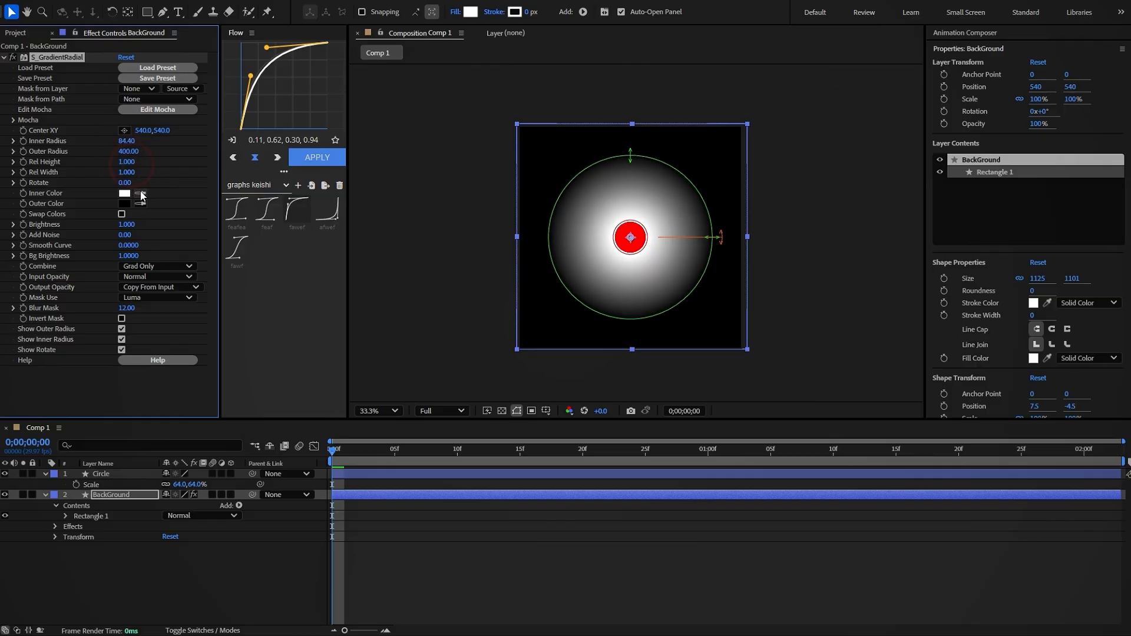
pyautogui.click(517, 606)
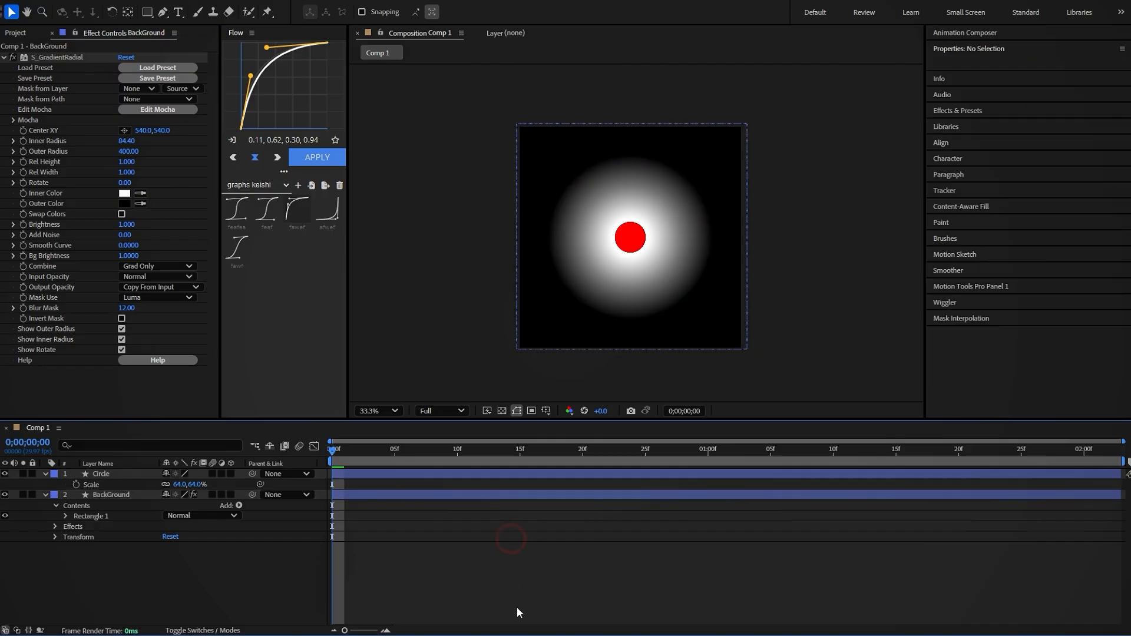
# Change the BackGround gradient's inner color to a muted teal blue.
pyautogui.click(475, 494)
pyautogui.click(130, 193)
pyautogui.click(597, 306)
pyautogui.moveTo(557, 282); pyautogui.dragTo(518, 291)
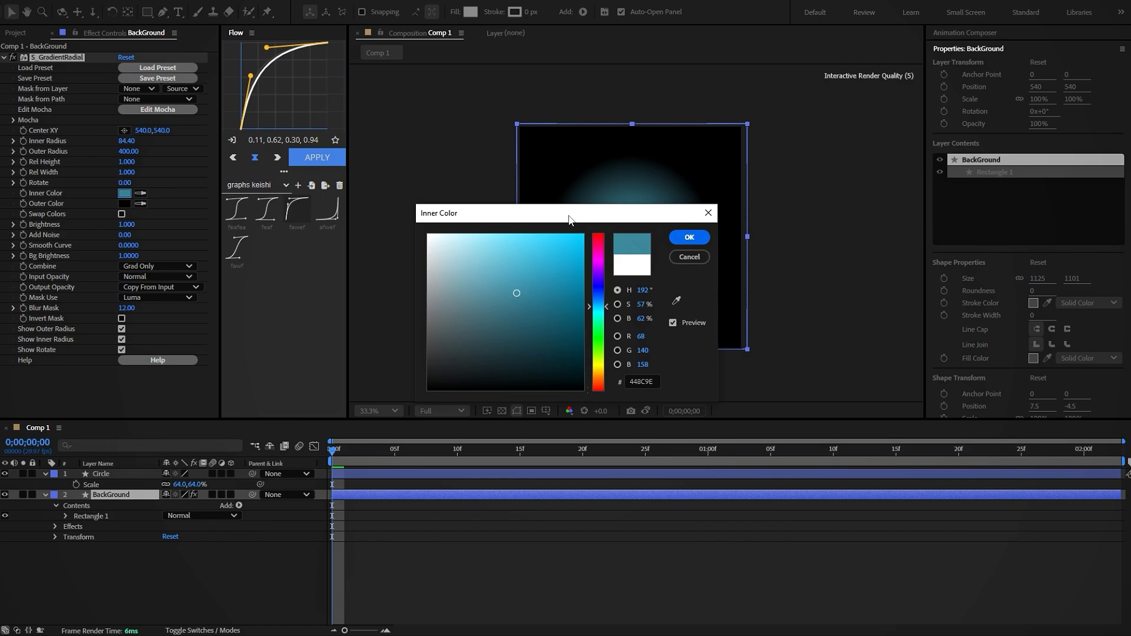
pyautogui.moveTo(569, 219); pyautogui.dragTo(383, 206)
pyautogui.click(447, 215)
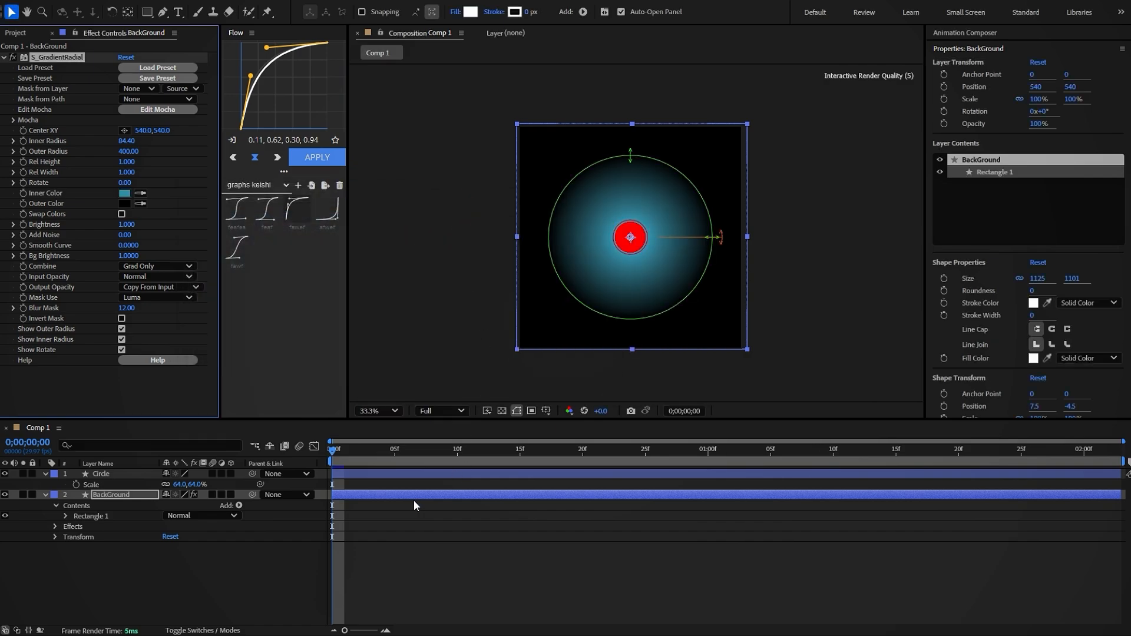
# Change the Circle layer's fill color to black (000000).
pyautogui.click(415, 474)
pyautogui.click(470, 12)
pyautogui.click(497, 331)
pyautogui.moveTo(497, 331); pyautogui.dragTo(428, 391)
pyautogui.moveTo(602, 217); pyautogui.dragTo(396, 193)
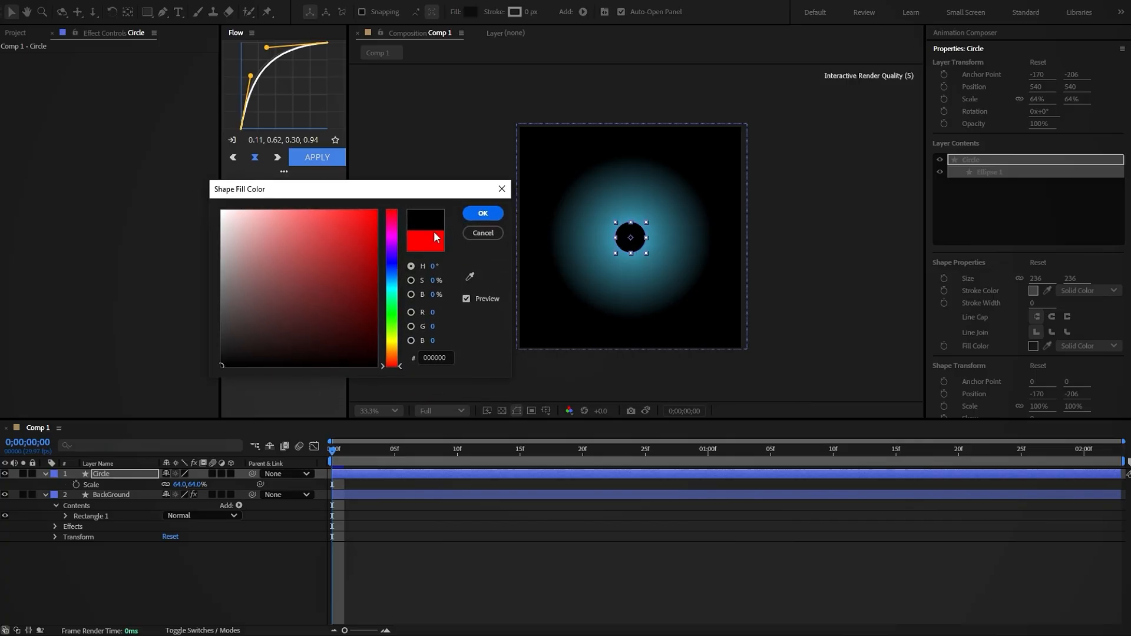
pyautogui.click(483, 213)
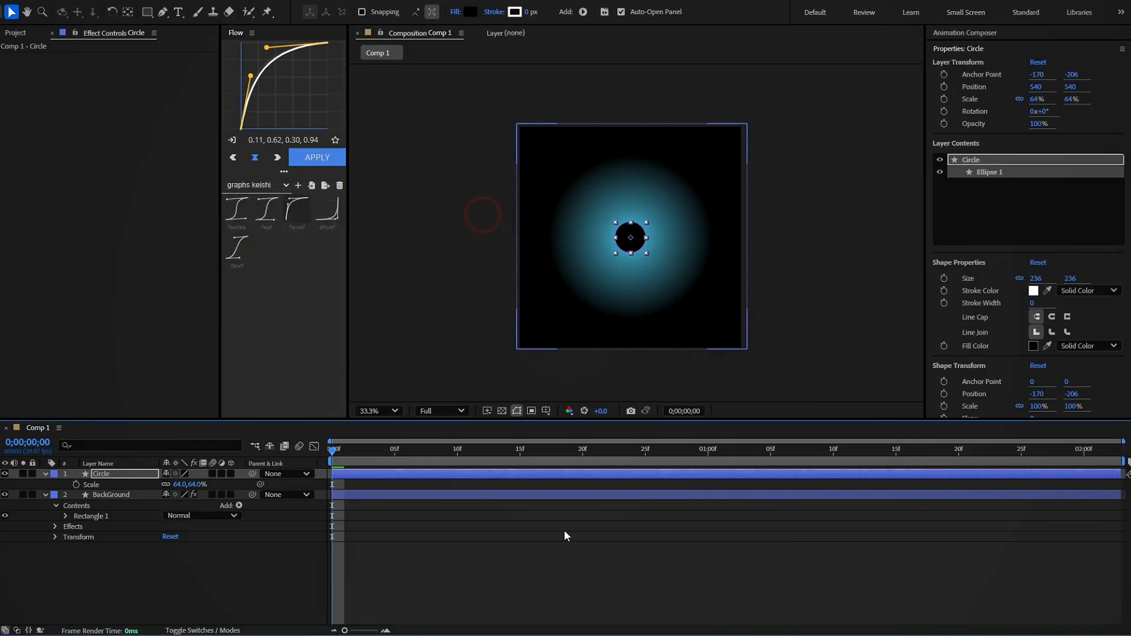
# Keyframe the Circle's position from 540, 1152 on the first frame to 540, 540 at 0;00;02;02.
pyautogui.press('p')
pyautogui.click(76, 484)
pyautogui.moveTo(340, 485); pyautogui.dragTo(478, 485)
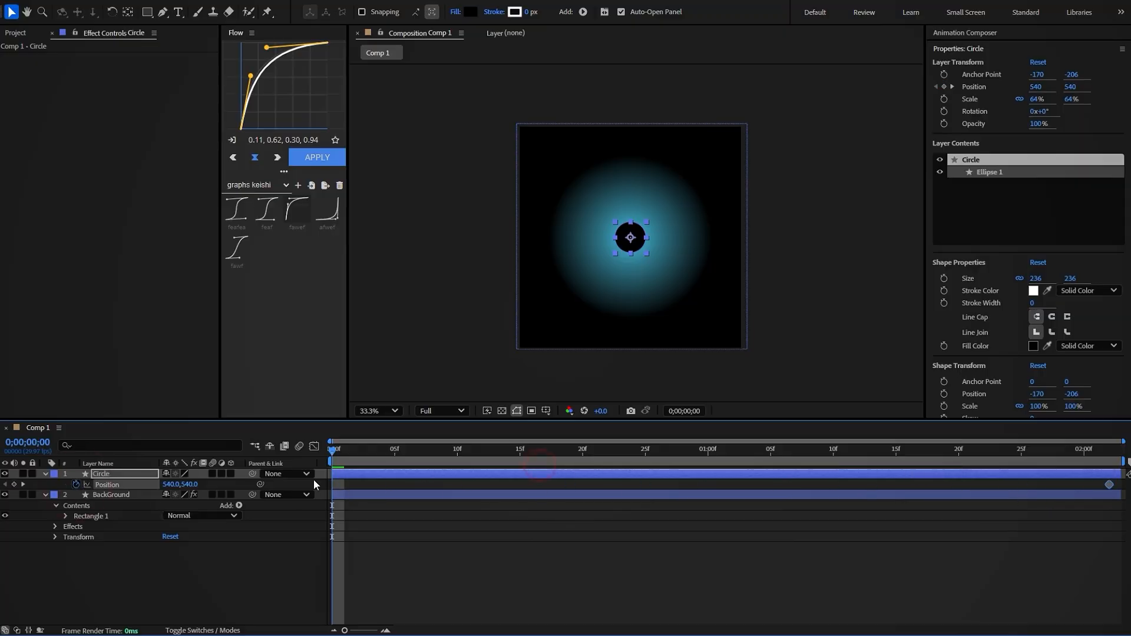
pyautogui.moveTo(189, 486); pyautogui.dragTo(547, 502)
# Apply the fawef easing curve from Flow to both Circle position keyframes and preview the animation.
pyautogui.moveTo(1118, 481); pyautogui.dragTo(330, 489)
pyautogui.click(296, 209)
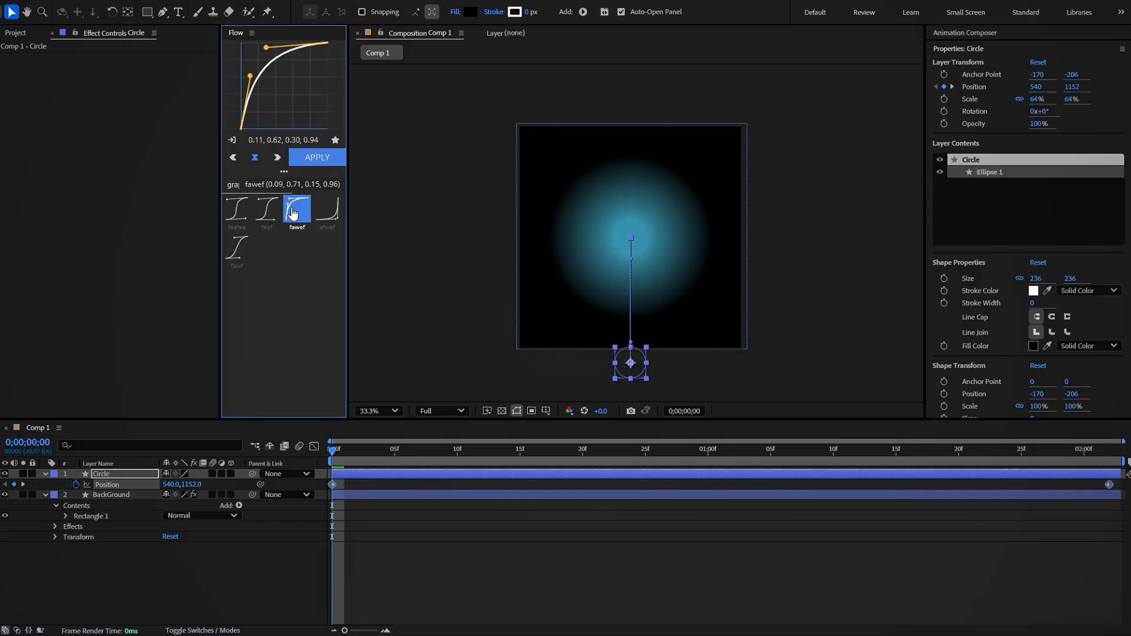
pyautogui.click(306, 156)
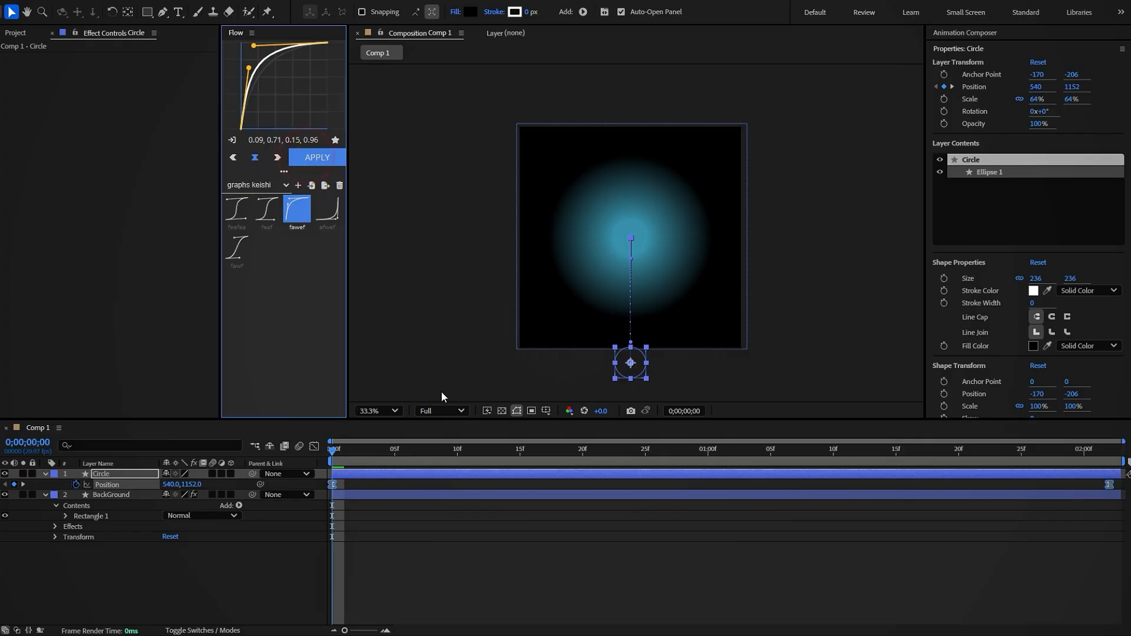
pyautogui.press('space')
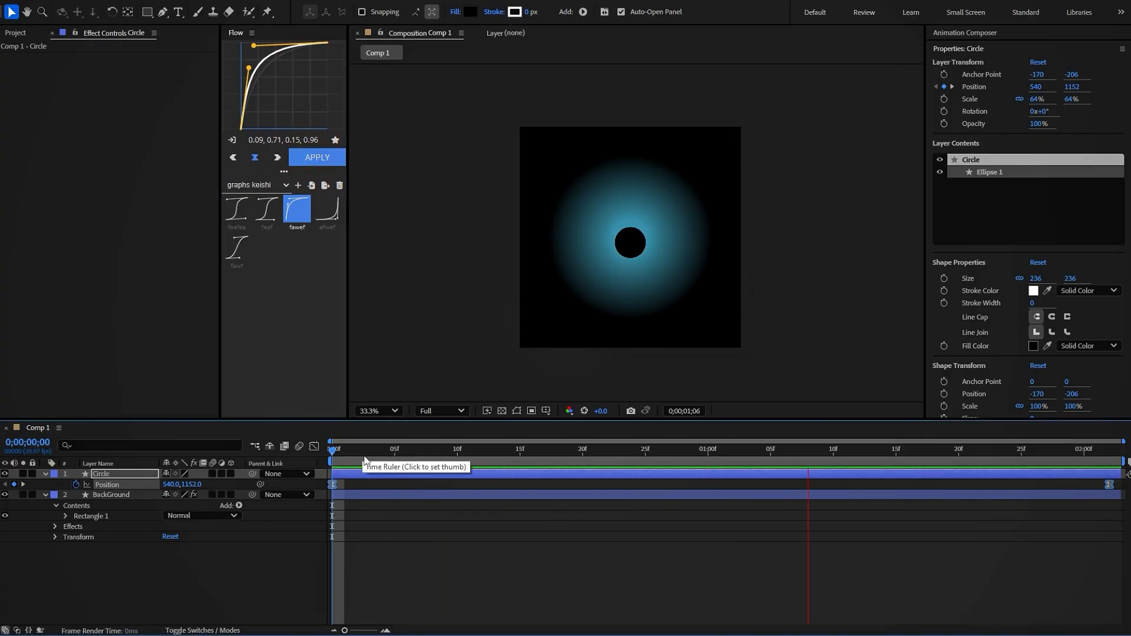
# Duplicate the Circle layer, name the copy Circle Shadow, and place it directly below Circle in the layer stack.
pyautogui.hotkey('ctrl', 'd')
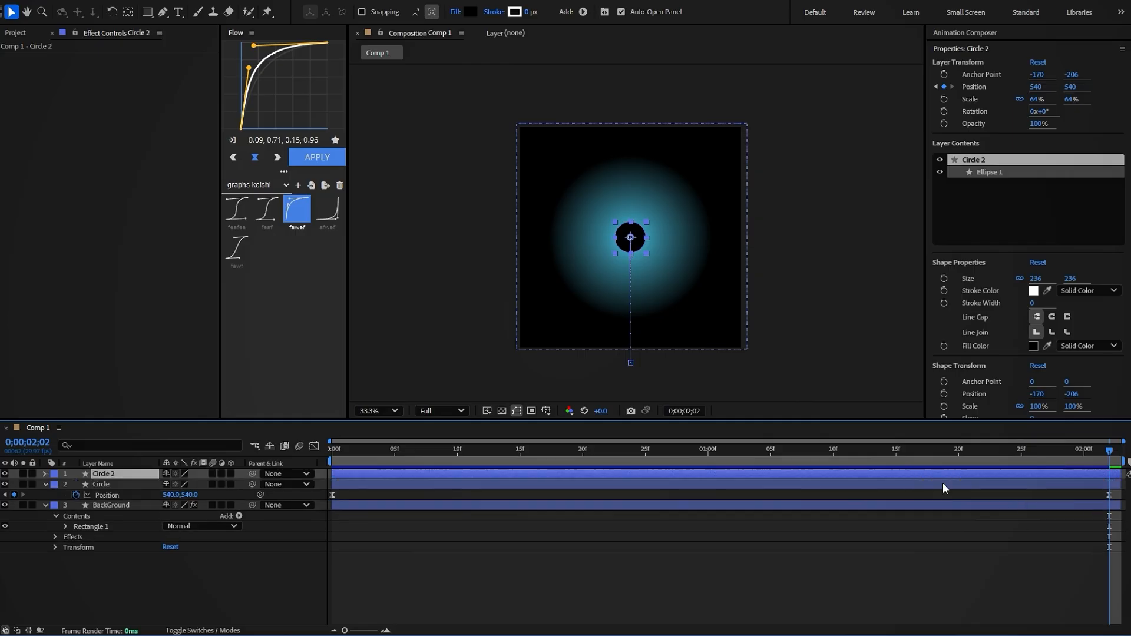
pyautogui.rightClick(129, 472)
pyautogui.click(137, 440)
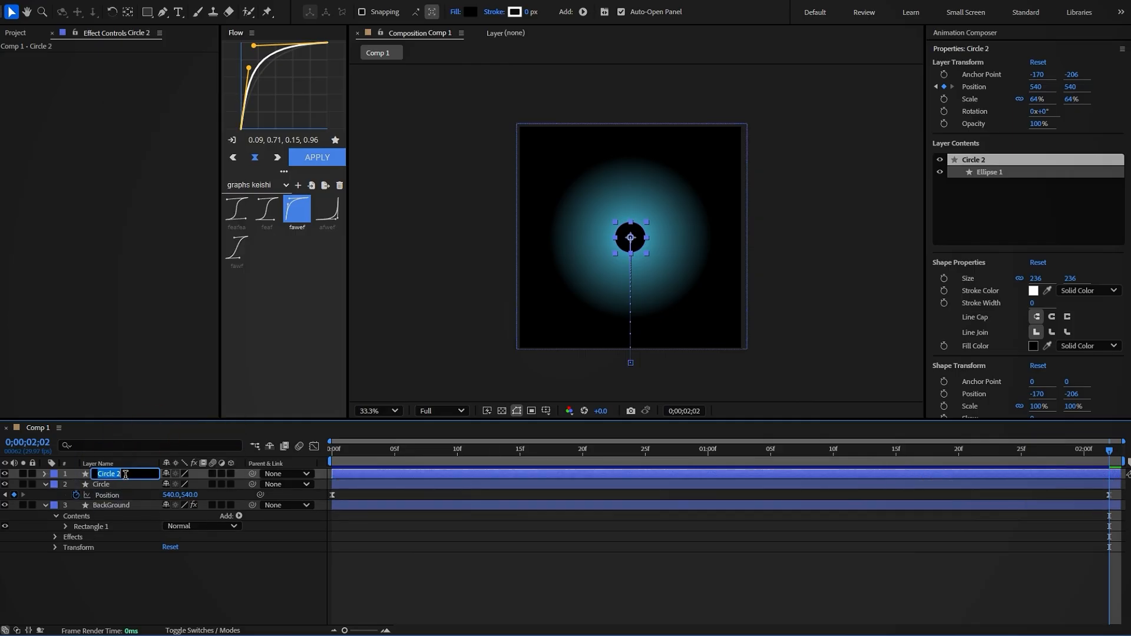
pyautogui.write('Shadow')
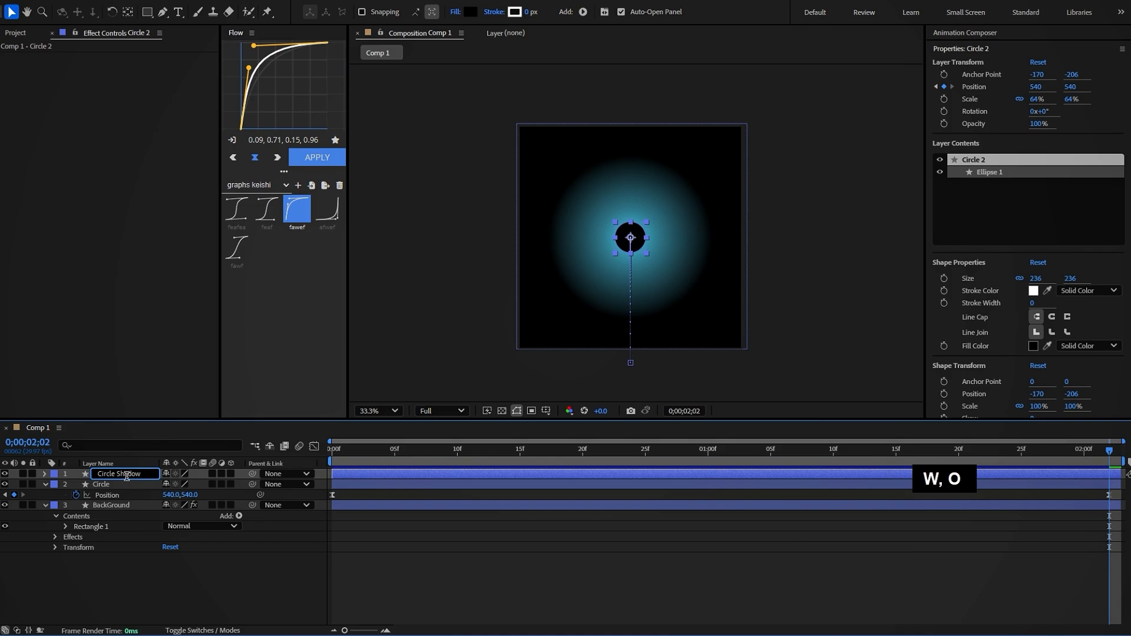
pyautogui.press('Return')
pyautogui.moveTo(126, 476); pyautogui.dragTo(125, 493)
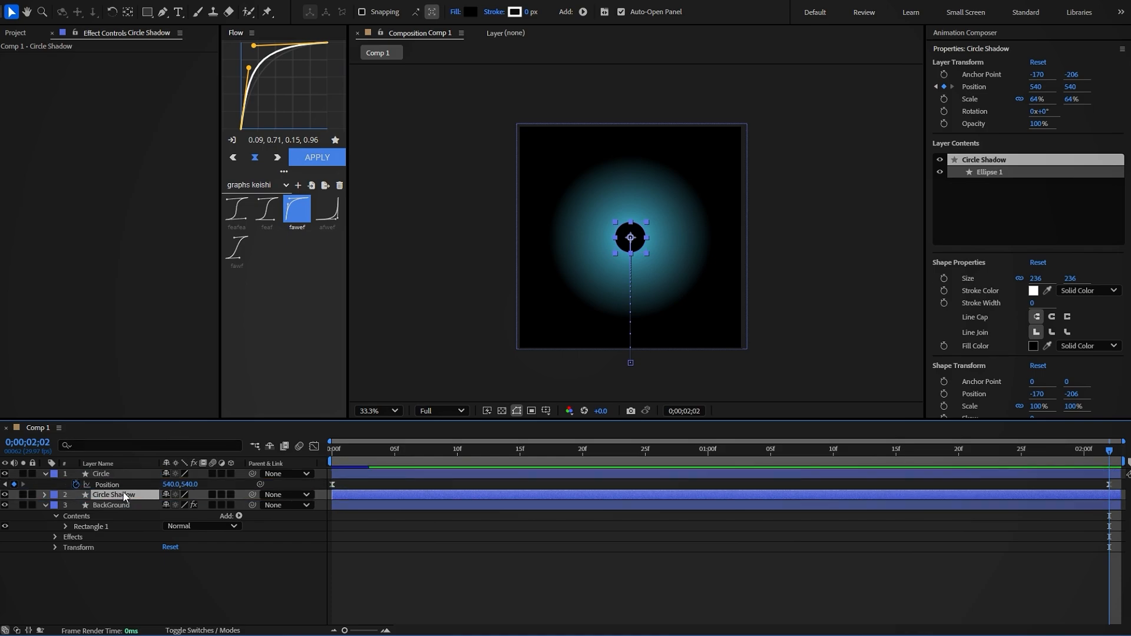
# Change the Circle Shadow's fill color to white and enlarge the layer to about 119% scale.
pyautogui.press('s')
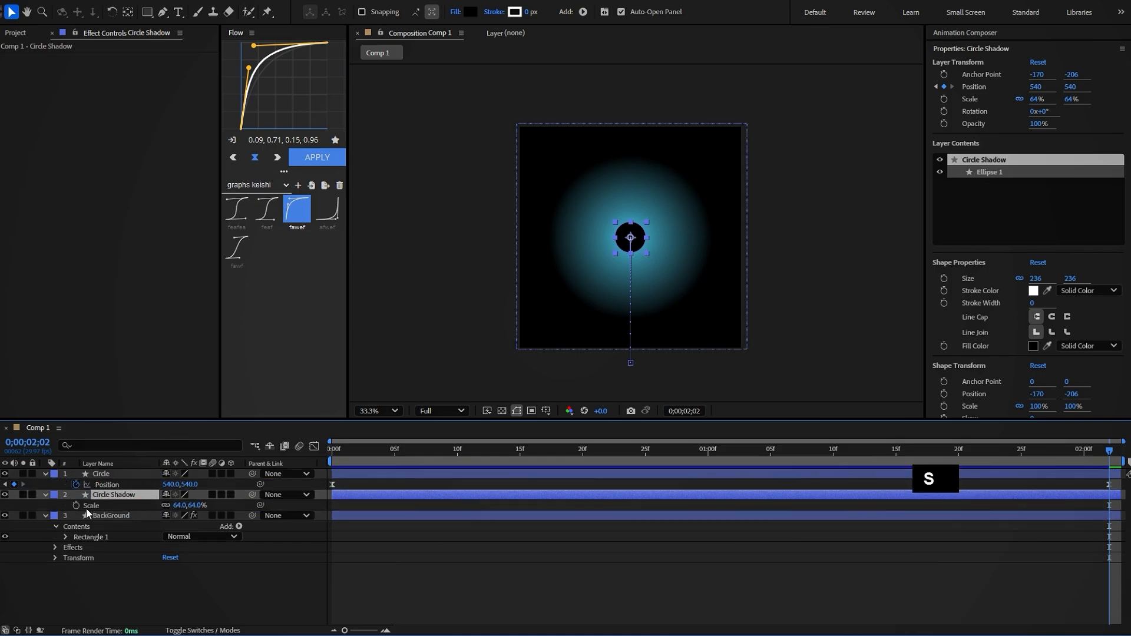
pyautogui.moveTo(175, 506); pyautogui.dragTo(188, 505)
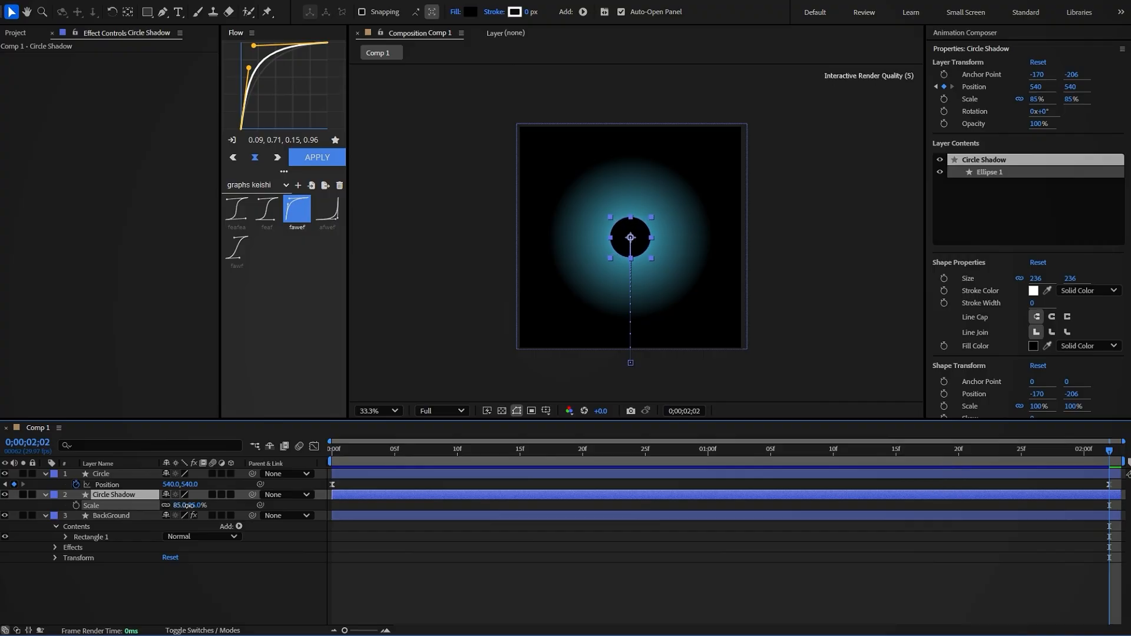
pyautogui.click(471, 11)
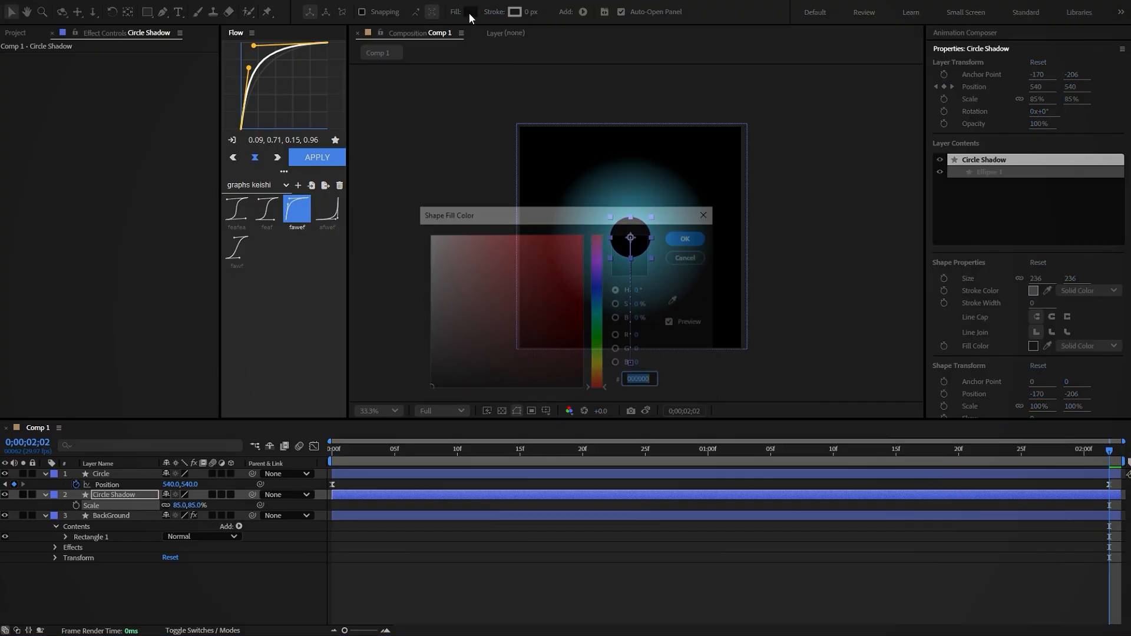
pyautogui.click(432, 231)
pyautogui.click(685, 234)
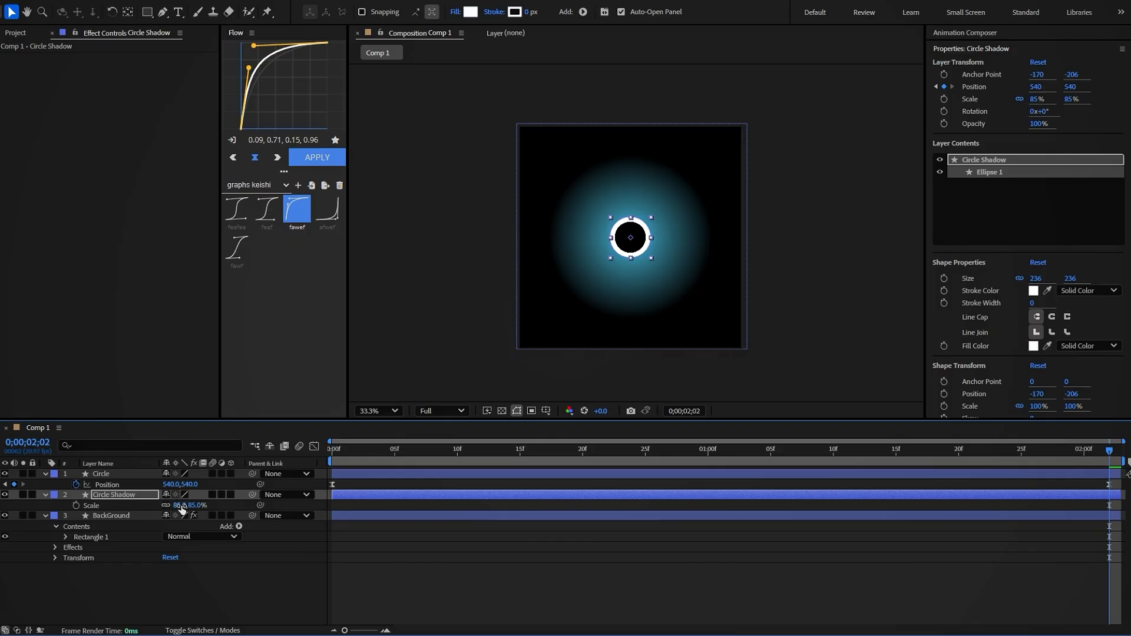
pyautogui.moveTo(178, 505); pyautogui.dragTo(200, 509)
# Remove the Circle Shadow's position keyframes and apply Gaussian Blur (Legacy) with a blurriness of 144.
pyautogui.press('p')
pyautogui.hotkey('ctrl', 'space')
pyautogui.write('gaus')
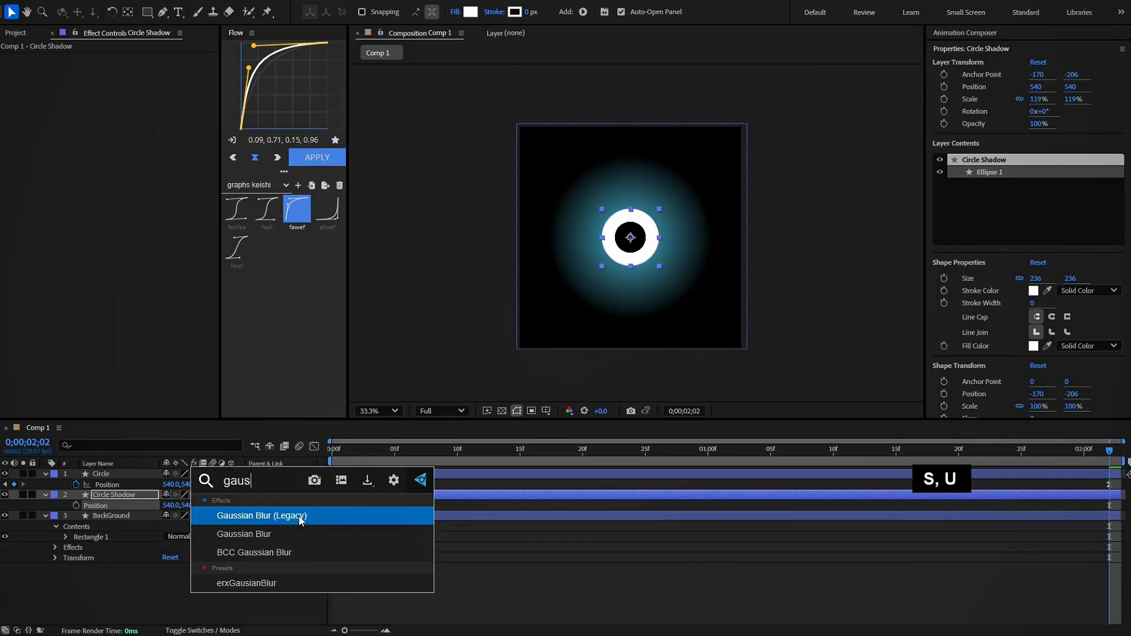
pyautogui.click(298, 516)
pyautogui.write('144')
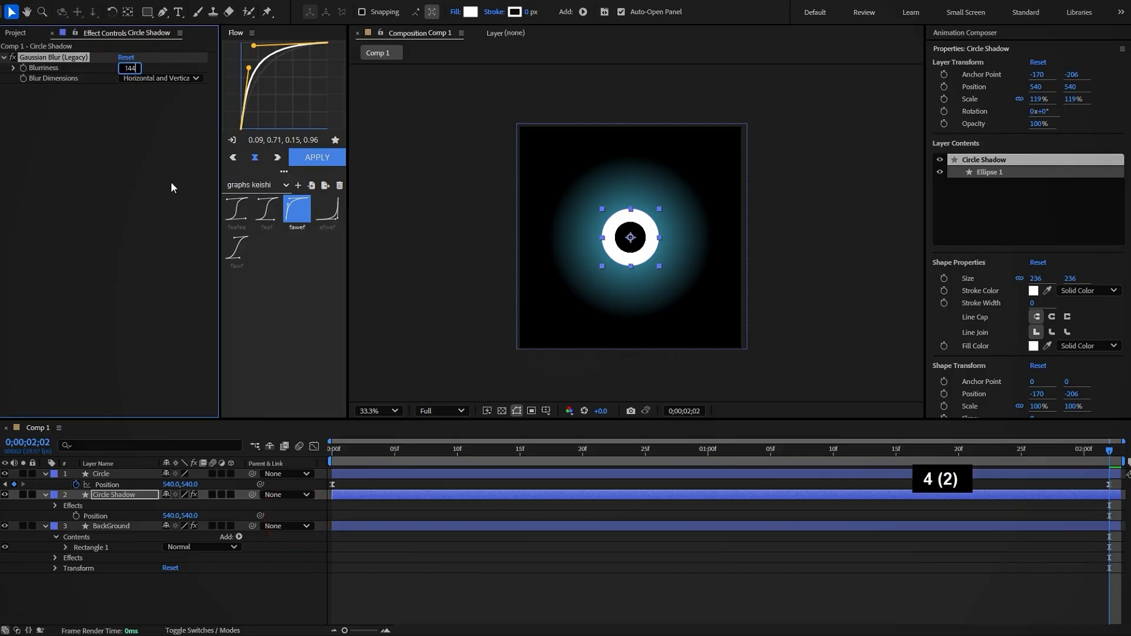
pyautogui.click(172, 184)
pyautogui.click(687, 575)
# Color-label the layers: Dark Green for Circle, Sea Foam for Circle Shadow, and Cyan for BackGround.
pyautogui.click(54, 474)
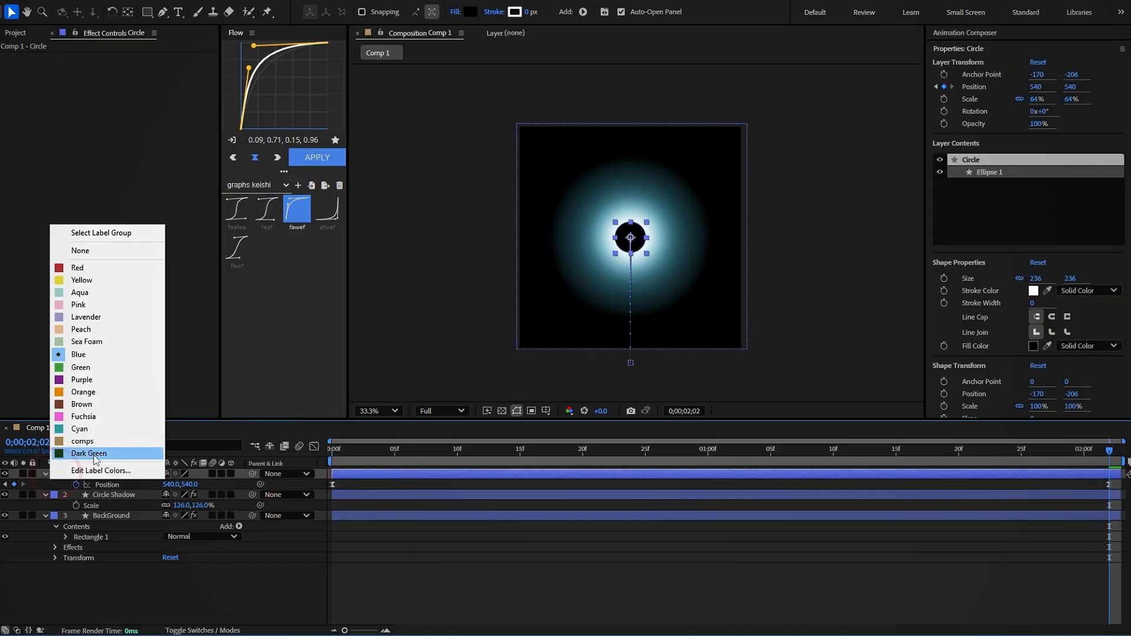
pyautogui.click(95, 455)
pyautogui.click(54, 495)
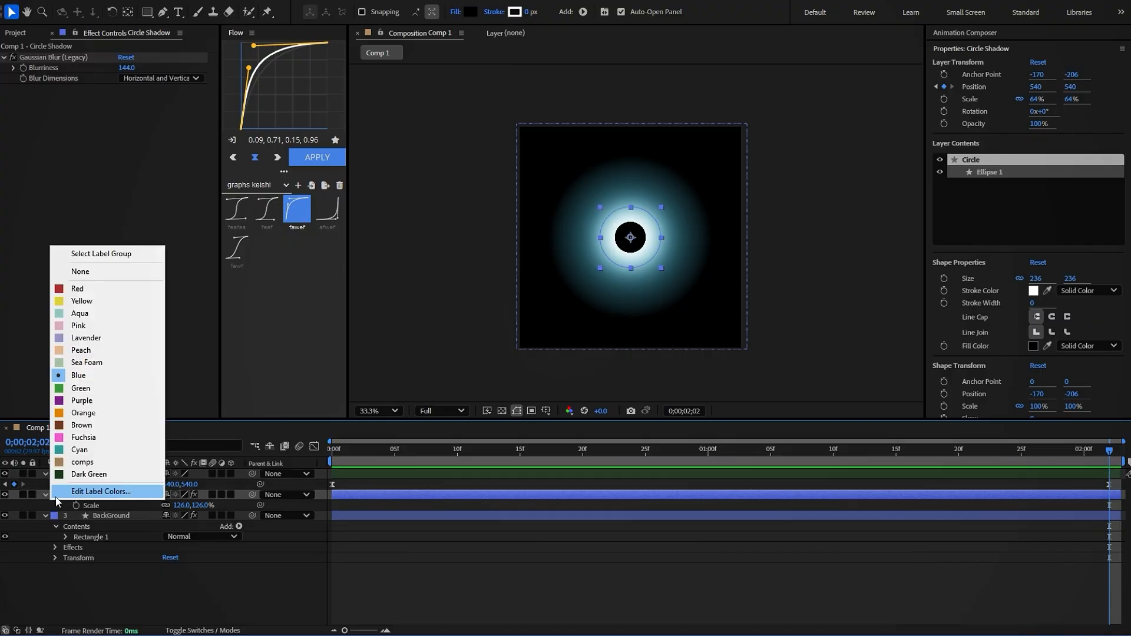
pyautogui.click(91, 362)
pyautogui.click(55, 516)
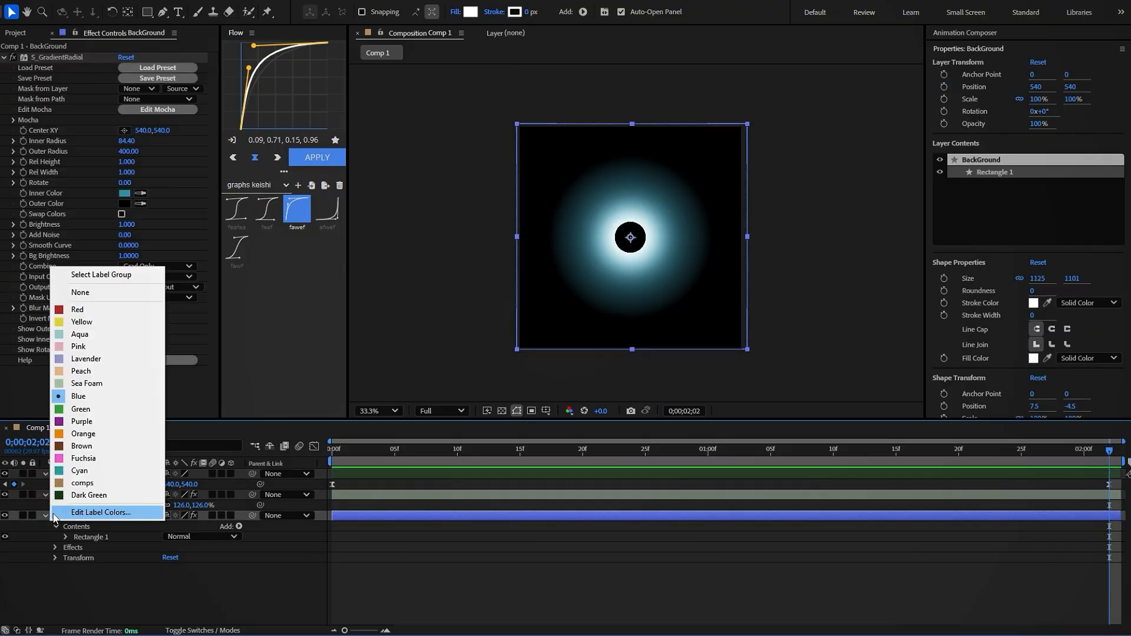
pyautogui.click(80, 470)
# Parent Circle Shadow to the Circle layer and scrub the timeline to check that they move together.
pyautogui.click(124, 495)
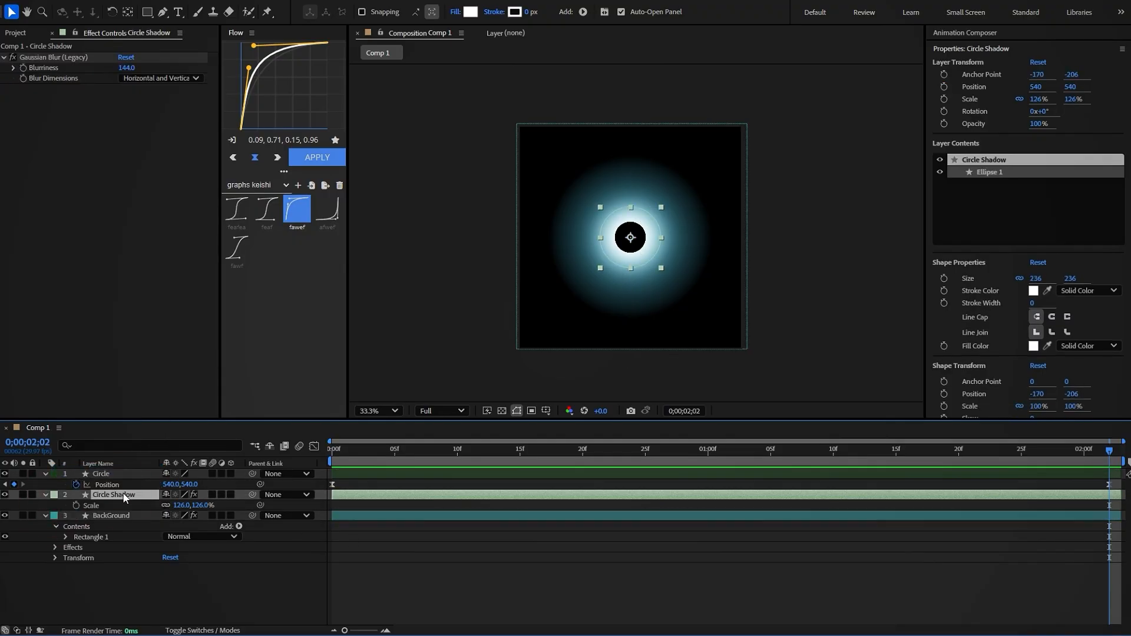
pyautogui.moveTo(253, 496); pyautogui.dragTo(101, 475)
pyautogui.moveTo(573, 456); pyautogui.dragTo(368, 479)
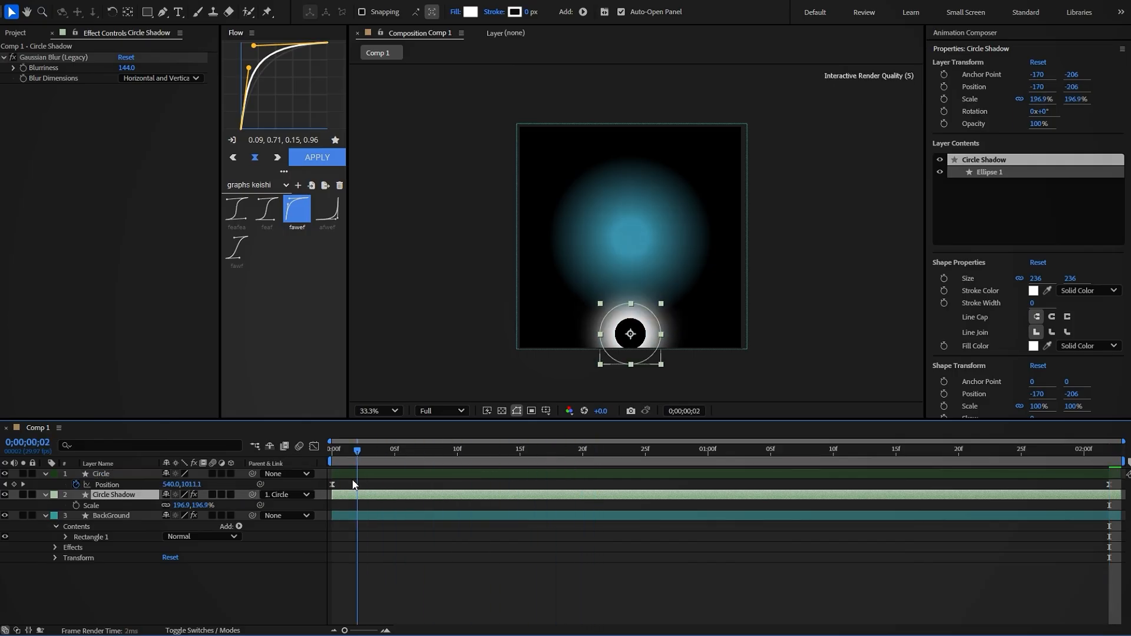
# Link the Center XY of BackGround's S_GradientRadial effect to the Circle's position with an expression and preview the animation.
pyautogui.click(480, 515)
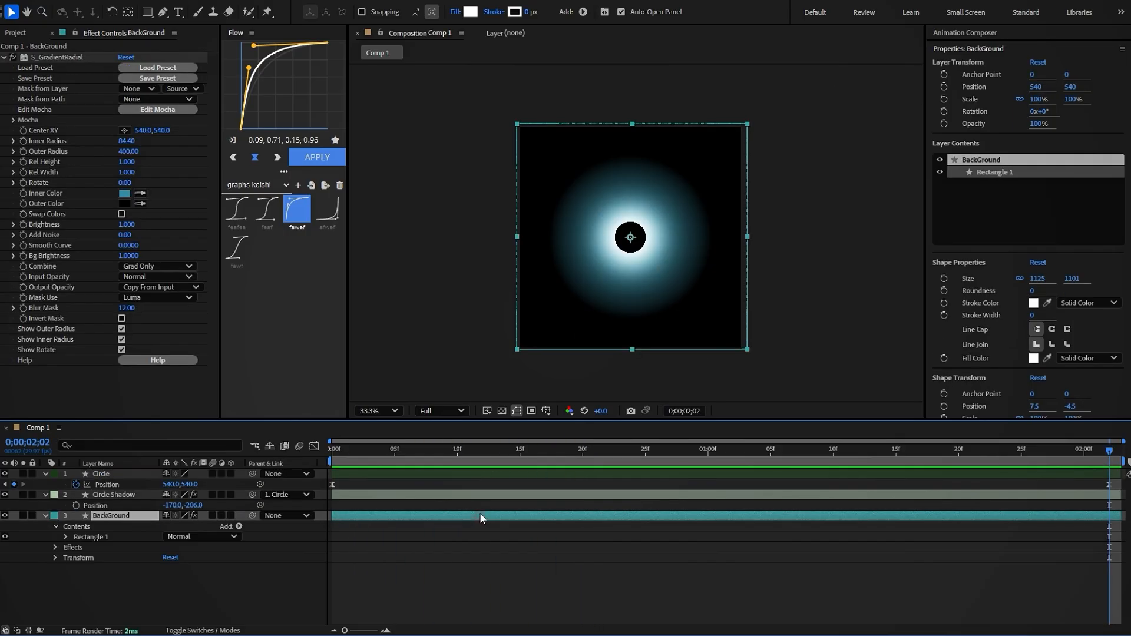
pyautogui.keyDown('alt'); pyautogui.click(23, 130); pyautogui.keyUp('alt')
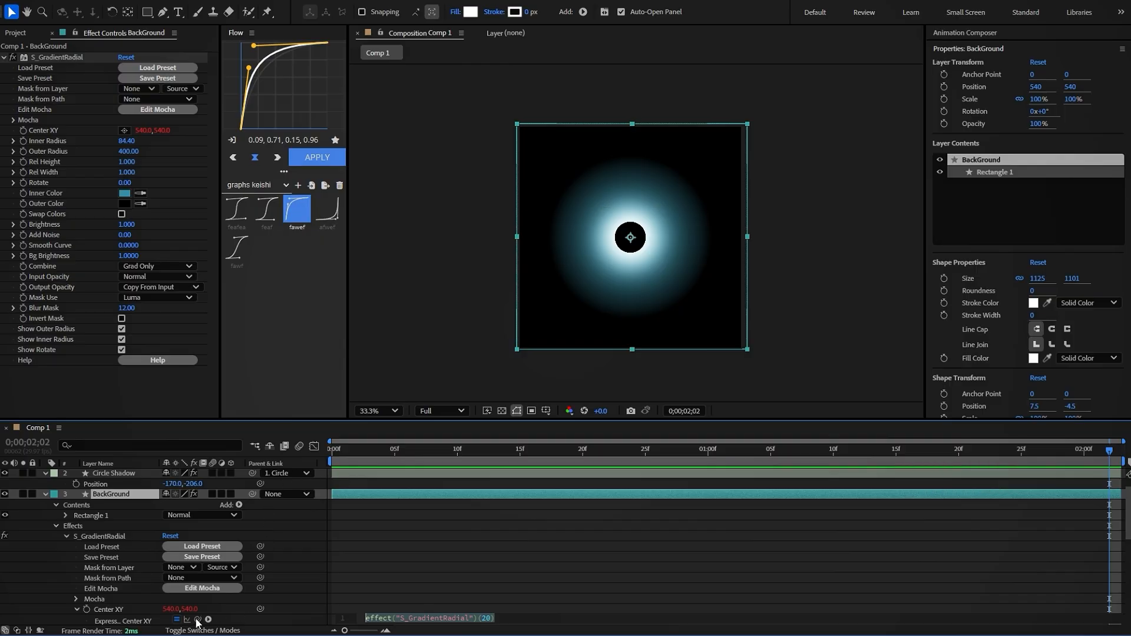
pyautogui.moveTo(198, 620); pyautogui.dragTo(108, 486)
pyautogui.click(484, 541)
pyautogui.press('space')
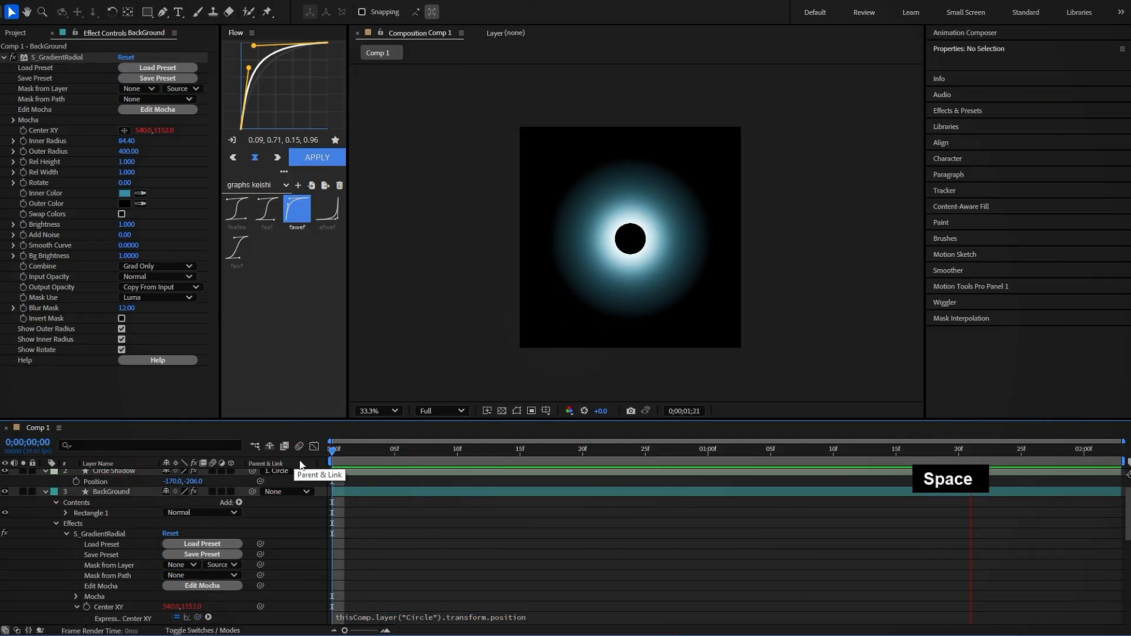
# Collapse the layer properties, add a new shape layer, and draw a large white three-point polystar triangle on it.
pyautogui.press('u')
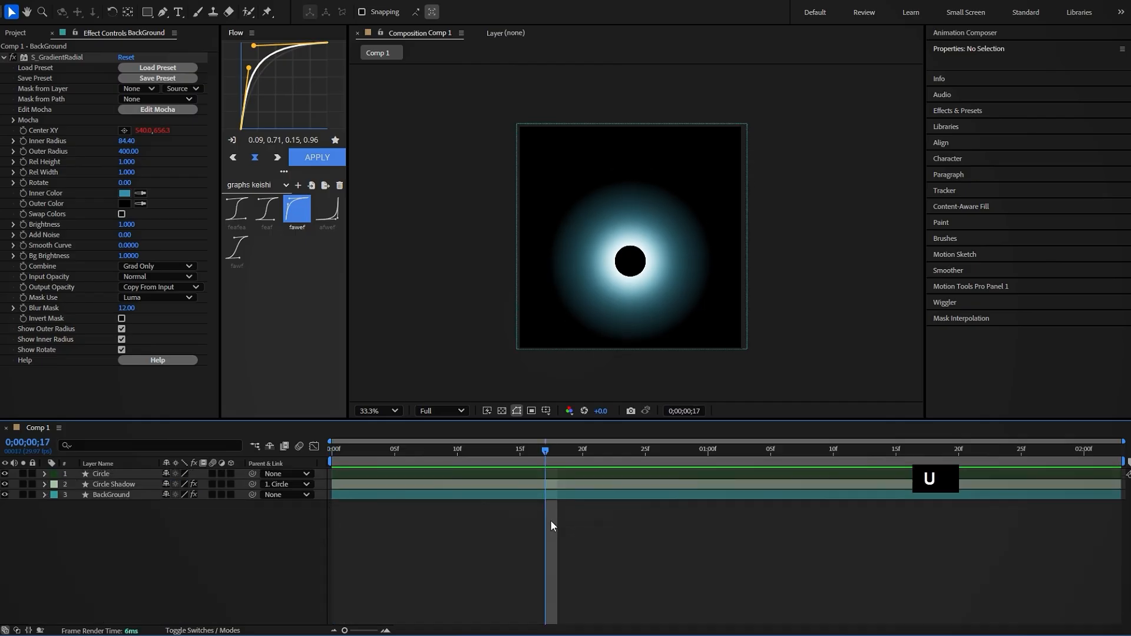
pyautogui.rightClick(466, 526)
pyautogui.moveTo(512, 373)
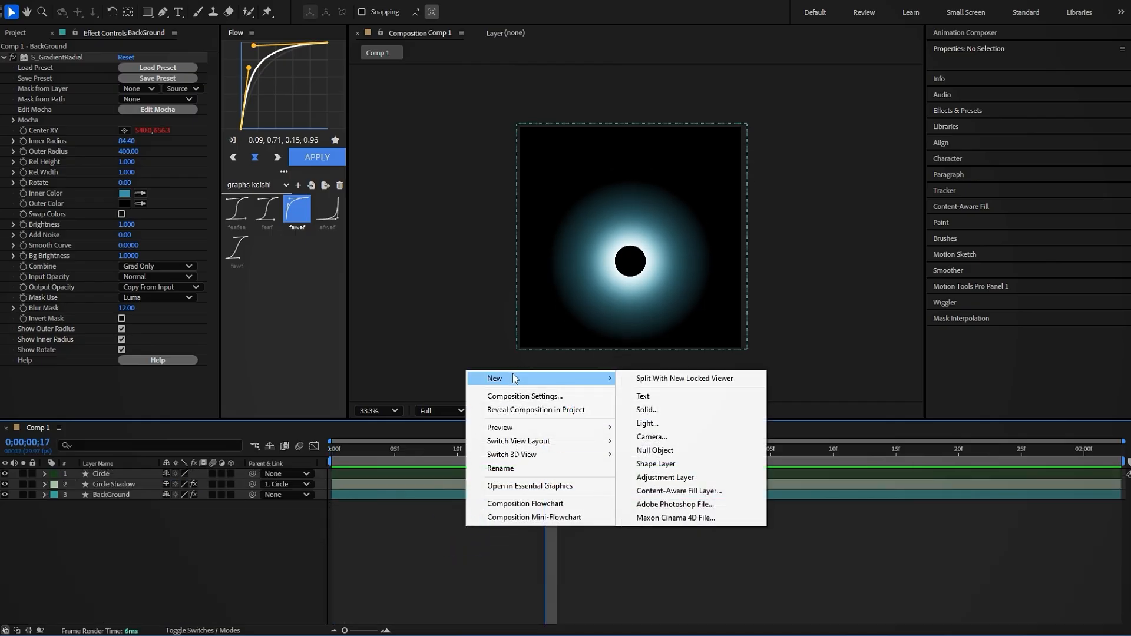
pyautogui.click(652, 465)
pyautogui.moveTo(147, 12); pyautogui.dragTo(177, 69)
pyautogui.moveTo(588, 174); pyautogui.dragTo(655, 212)
pyautogui.scroll(-1, 616, 207)
pyautogui.scroll(-1, 615, 208)
# Center the triangle layer's anchor point on its shape and move the layer to the middle of the composition.
pyautogui.hotkey('ctrl', 'alt', 'Home')
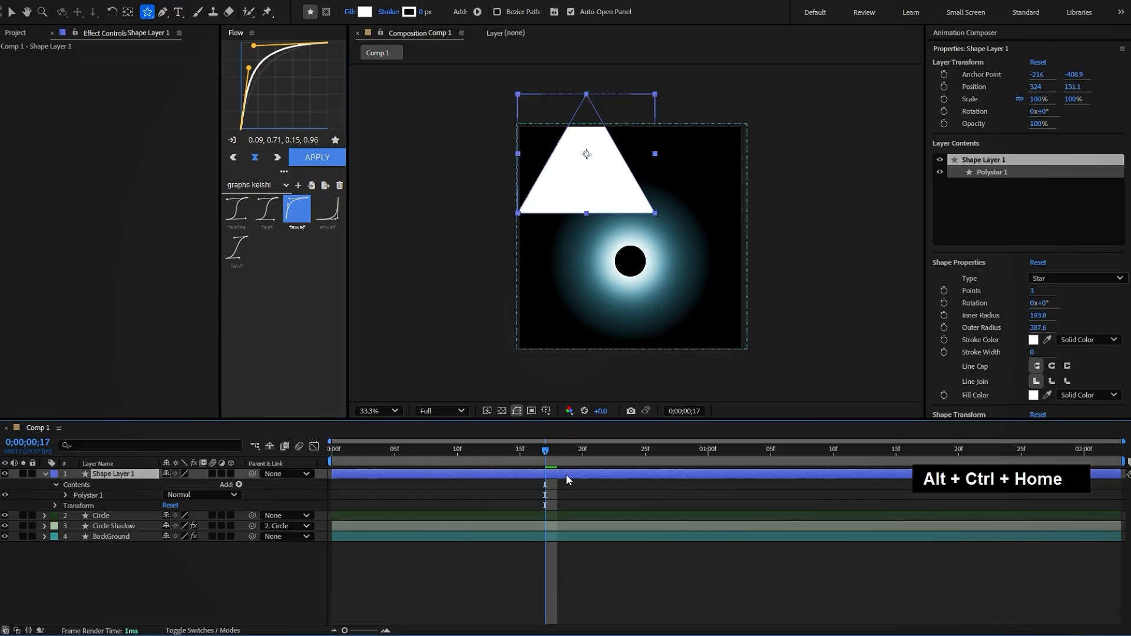
pyautogui.hotkey('ctrl', 'Home')
pyautogui.press('v')
# Rename the triangle's shape layer to Diamonds and give it a Fuchsia label.
pyautogui.rightClick(121, 473)
pyautogui.click(142, 437)
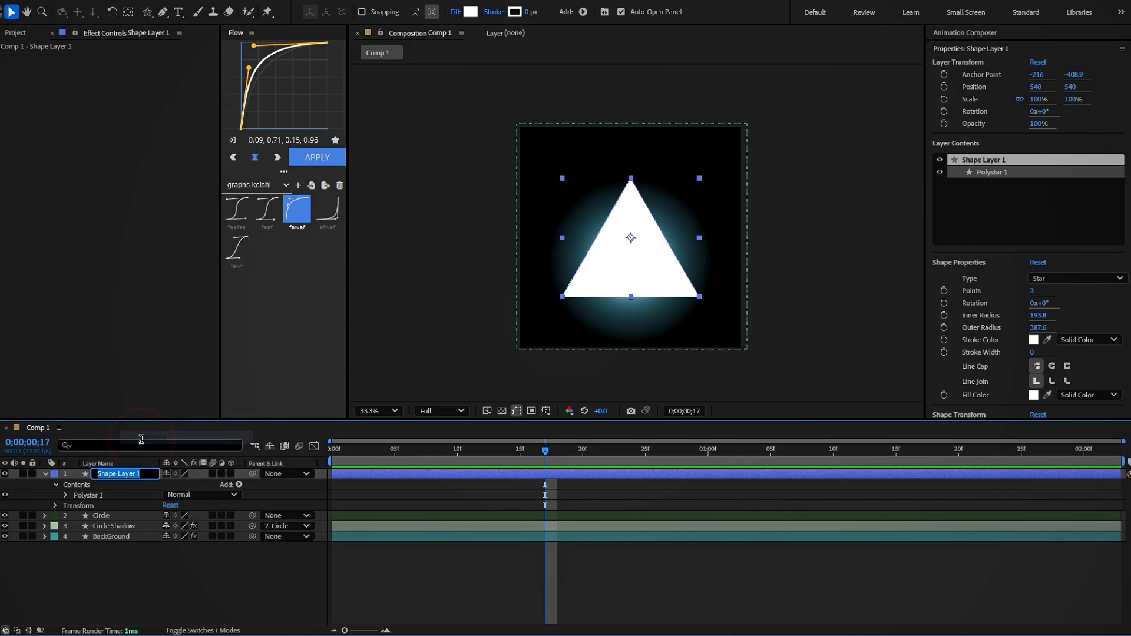
pyautogui.write('Diamonds')
pyautogui.press('Return')
pyautogui.click(56, 473)
pyautogui.click(83, 417)
# Pre-compose the Diamonds layer as Diamonds Comp 1, moving all attributes, and label the new composition layer Purple.
pyautogui.rightClick(118, 475)
pyautogui.click(165, 396)
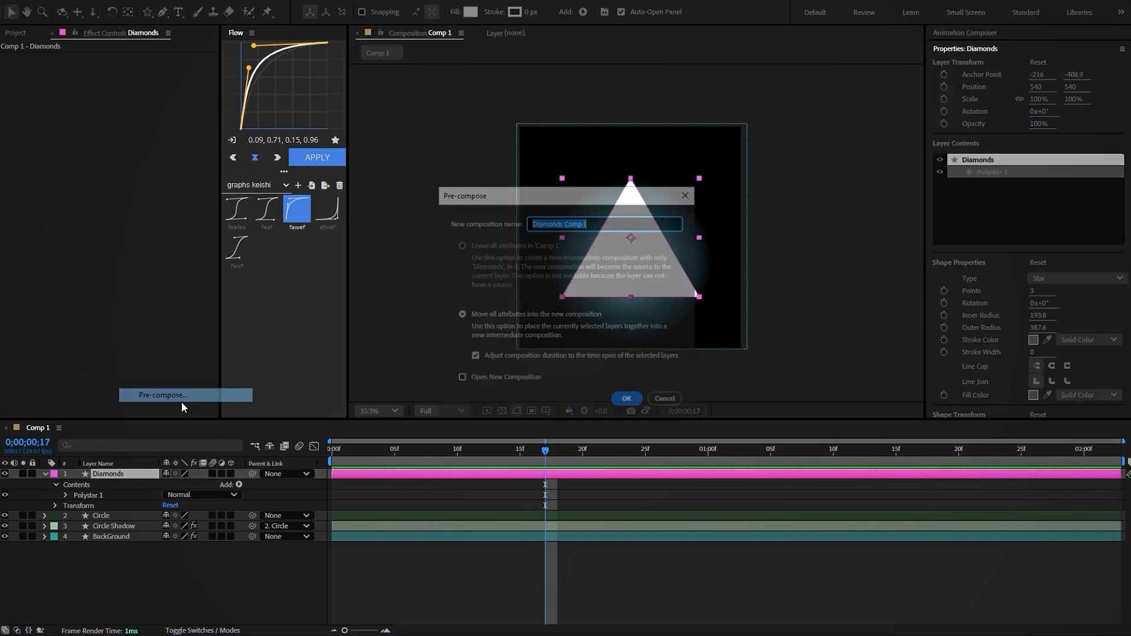
pyautogui.click(628, 401)
pyautogui.click(55, 474)
pyautogui.click(89, 378)
# Open Diamonds Comp 1, go to its first frame, and show the proportional grid.
pyautogui.doubleClick(393, 473)
pyautogui.click(387, 473)
pyautogui.press('Home')
pyautogui.click(545, 410)
pyautogui.click(557, 443)
# Scale the Diamonds triangle to 142% and move it up to position 540, 485.
pyautogui.press('s')
pyautogui.press('s')
pyautogui.moveTo(185, 485); pyautogui.dragTo(208, 485)
pyautogui.moveTo(674, 267); pyautogui.dragTo(674, 258)
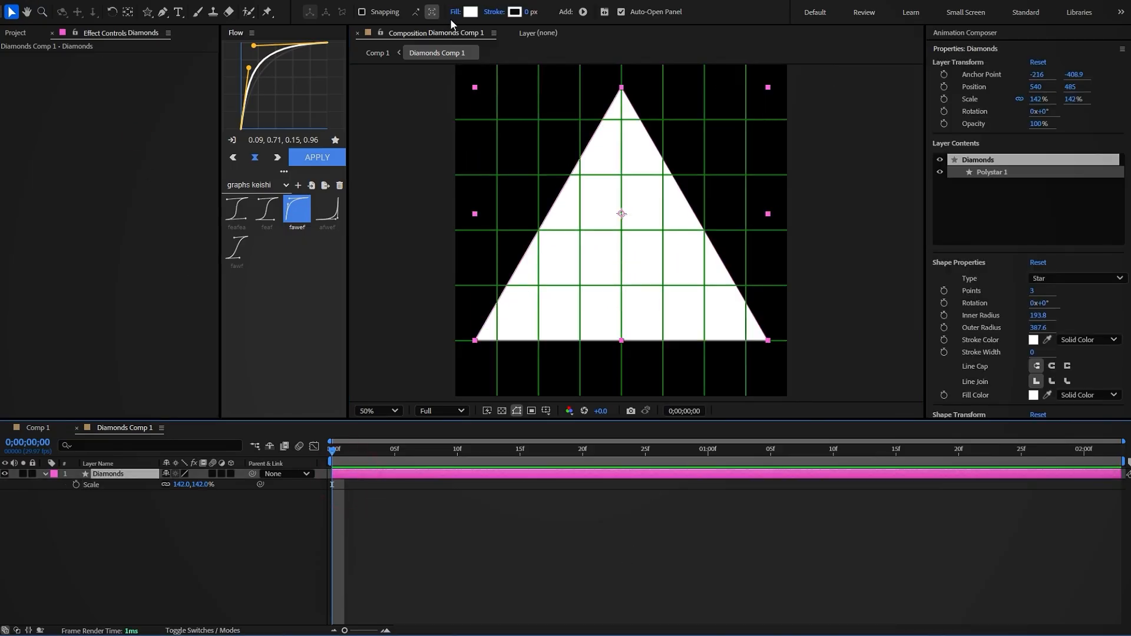
# Switch the Diamonds triangle's fill type to Linear Gradient.
pyautogui.click(458, 12)
pyautogui.moveTo(566, 257); pyautogui.dragTo(343, 255)
pyautogui.click(322, 277)
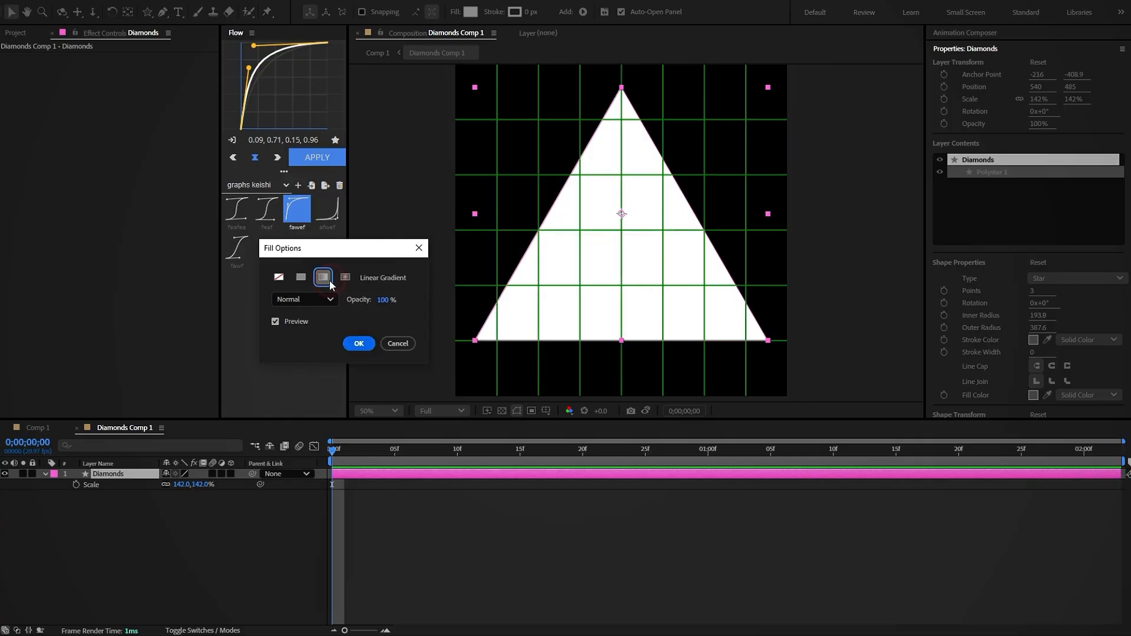
pyautogui.click(359, 343)
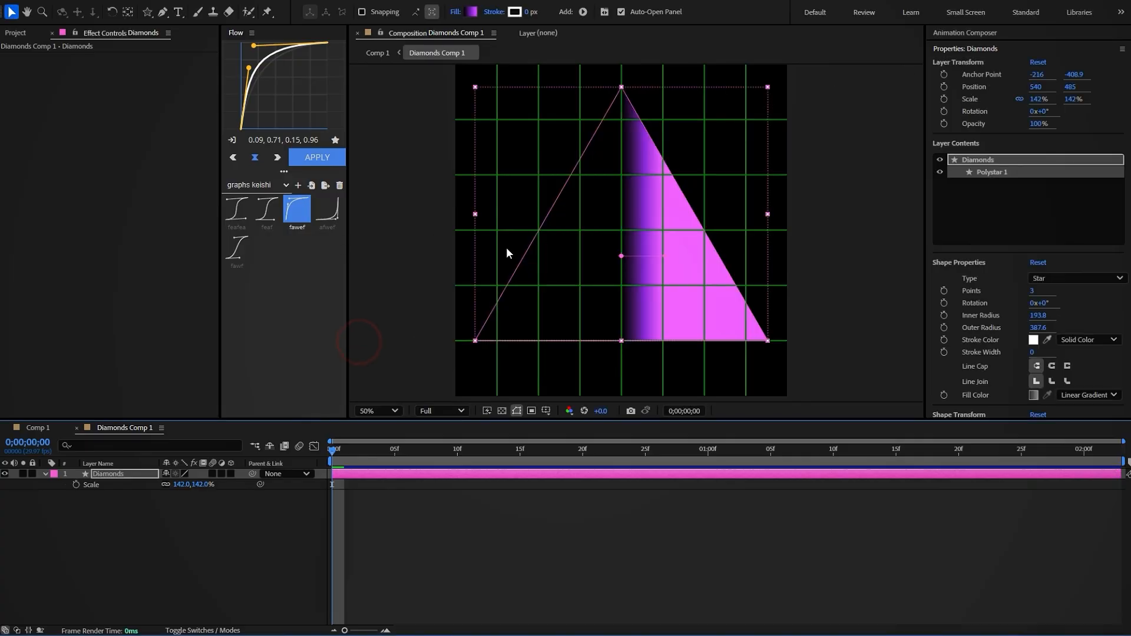
# Adjust the triangle's gradient colors to run from black through violet at 52% to pink.
pyautogui.click(468, 13)
pyautogui.moveTo(580, 159); pyautogui.dragTo(286, 154)
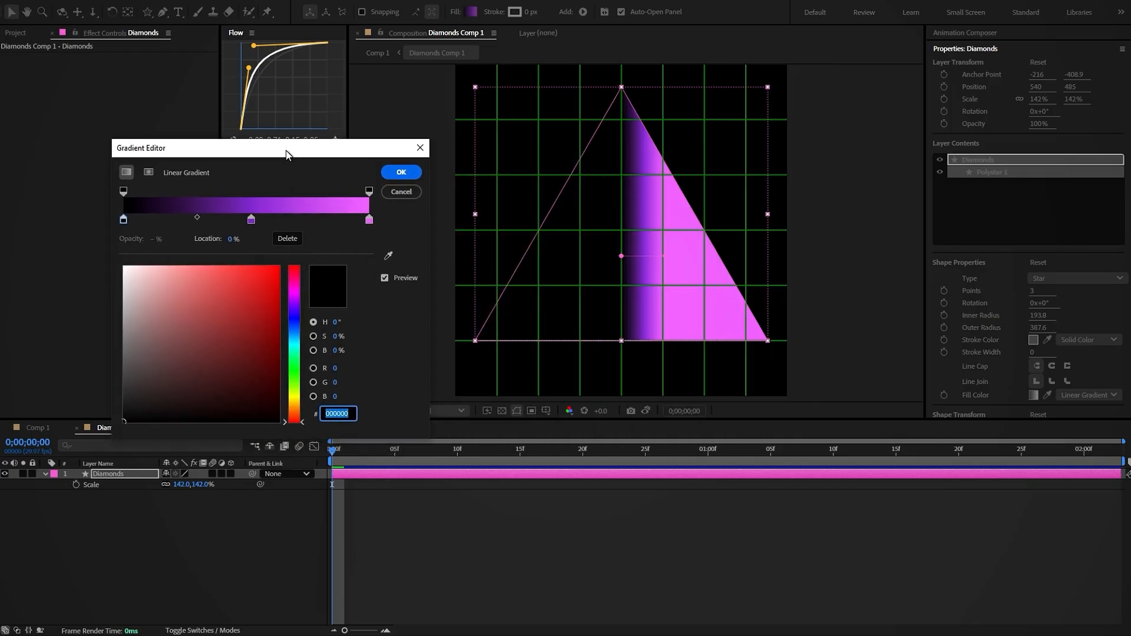
pyautogui.click(369, 221)
pyautogui.moveTo(220, 275); pyautogui.dragTo(213, 255)
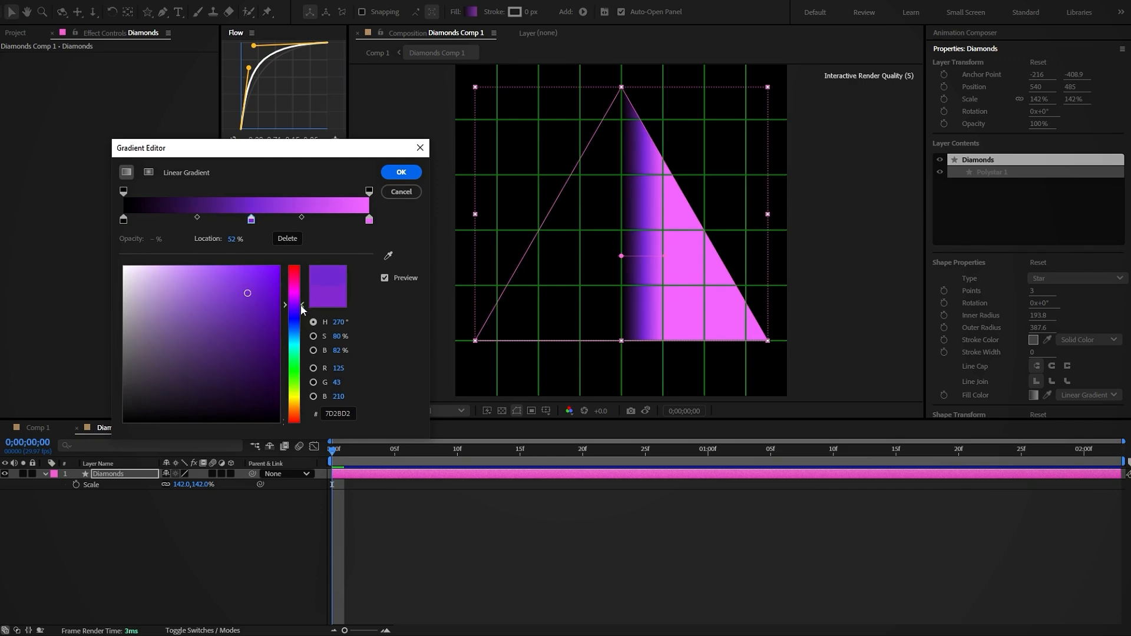
pyautogui.click(123, 219)
pyautogui.click(398, 174)
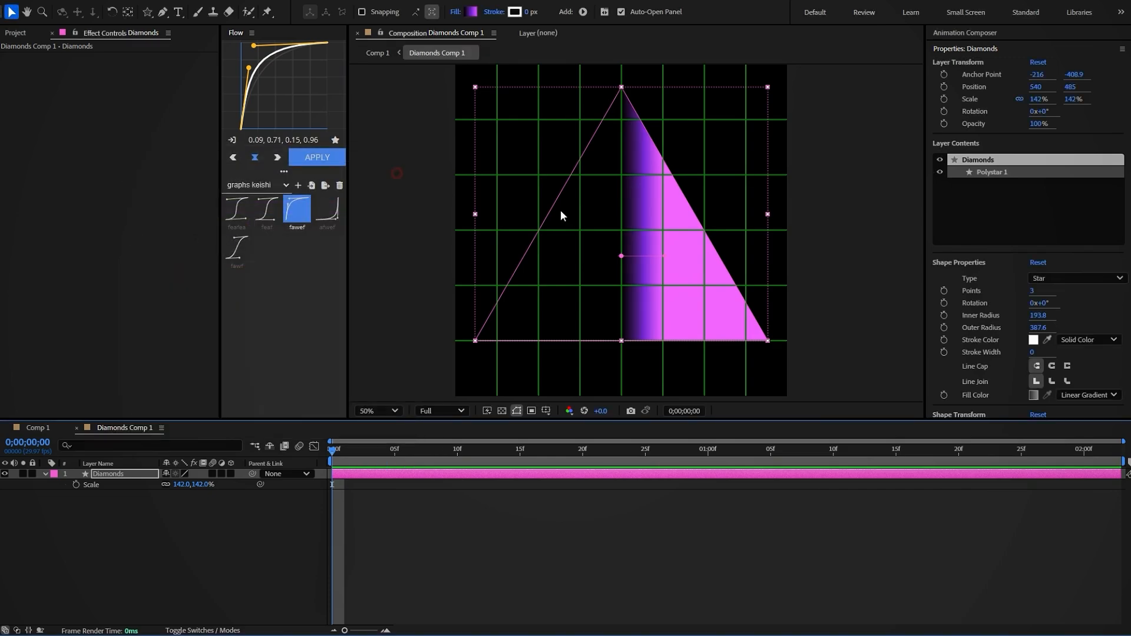
# Reposition the gradient's start and end points so it runs vertically from black near the triangle's apex to pink toward its base.
pyautogui.moveTo(663, 255); pyautogui.dragTo(624, 352)
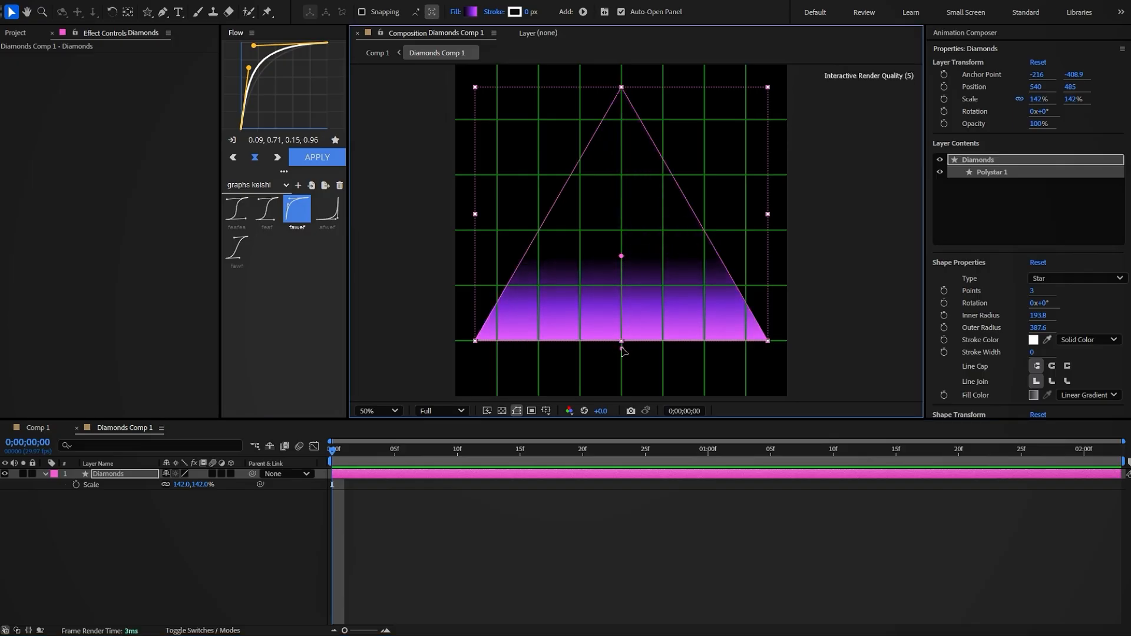
pyautogui.moveTo(622, 258); pyautogui.dragTo(622, 118)
pyautogui.moveTo(623, 352); pyautogui.dragTo(623, 286)
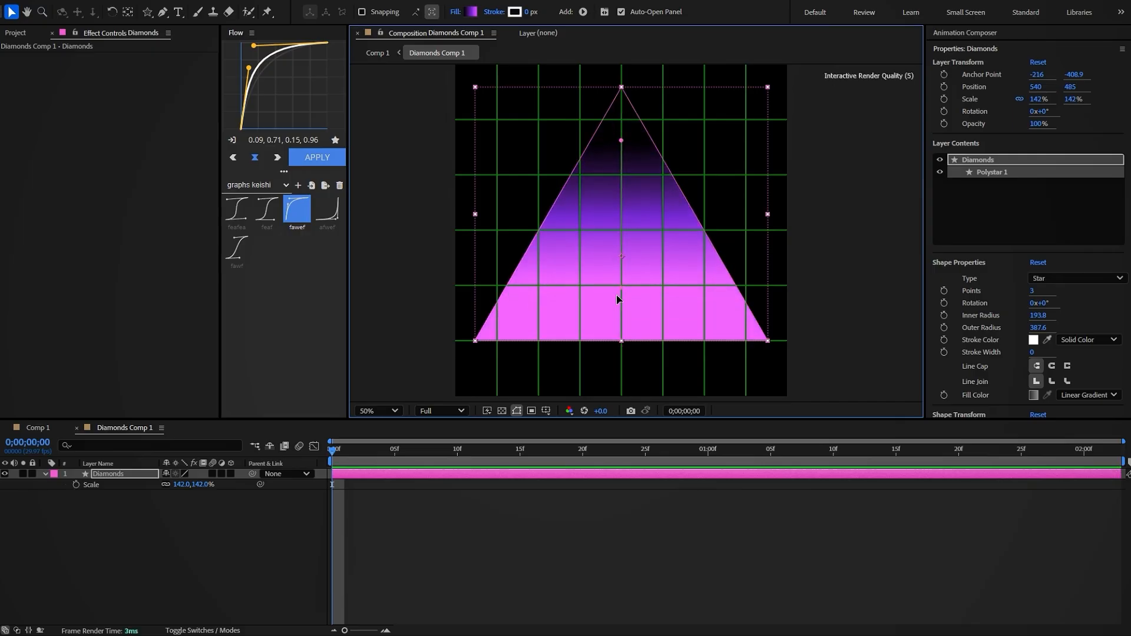
# Give the Diamonds triangle a white stroke 1 px wide.
pyautogui.click(46, 475)
pyautogui.click(526, 13)
pyautogui.write('1')
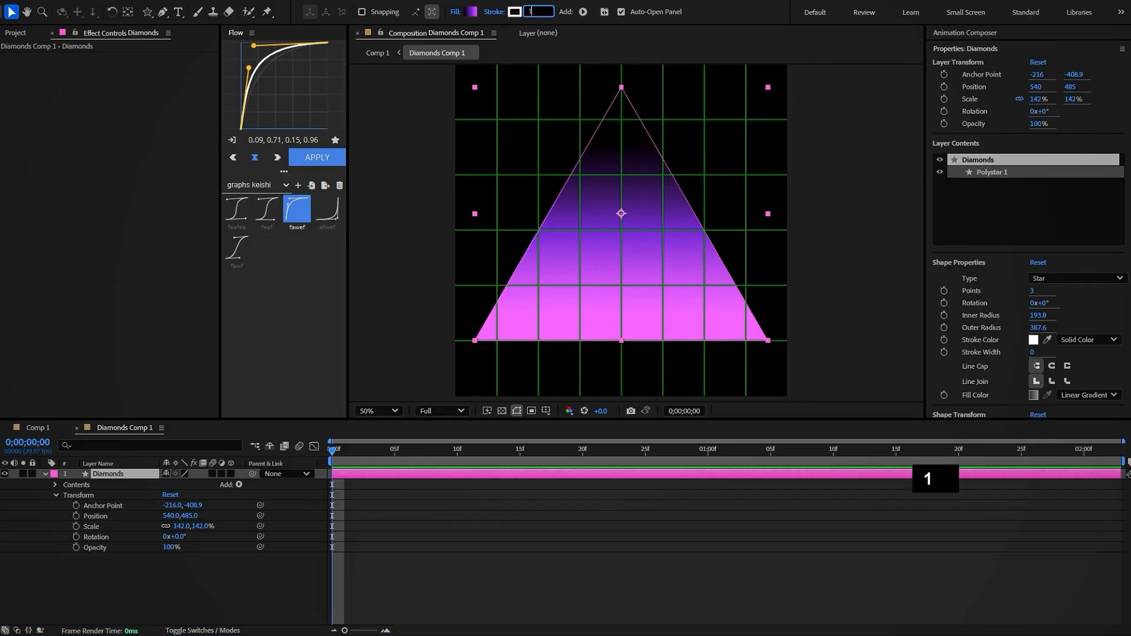
pyautogui.click(596, 561)
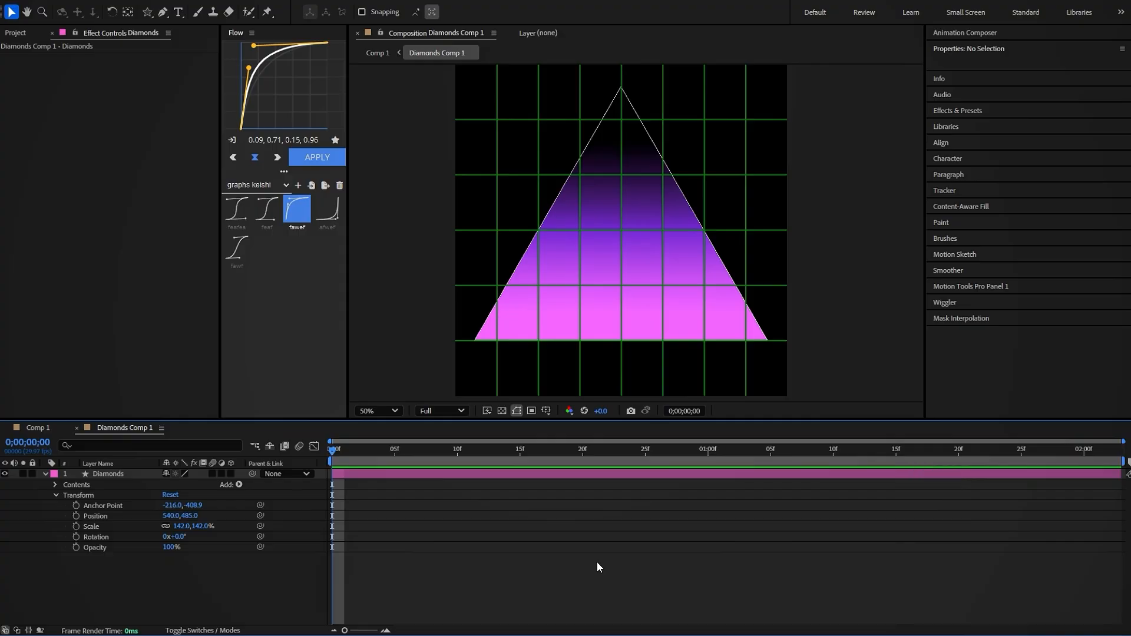
# Convert the Diamonds triangle's Polystar Path to a Bezier path and start keyframing its Path at the first frame.
pyautogui.click(54, 484)
pyautogui.click(66, 495)
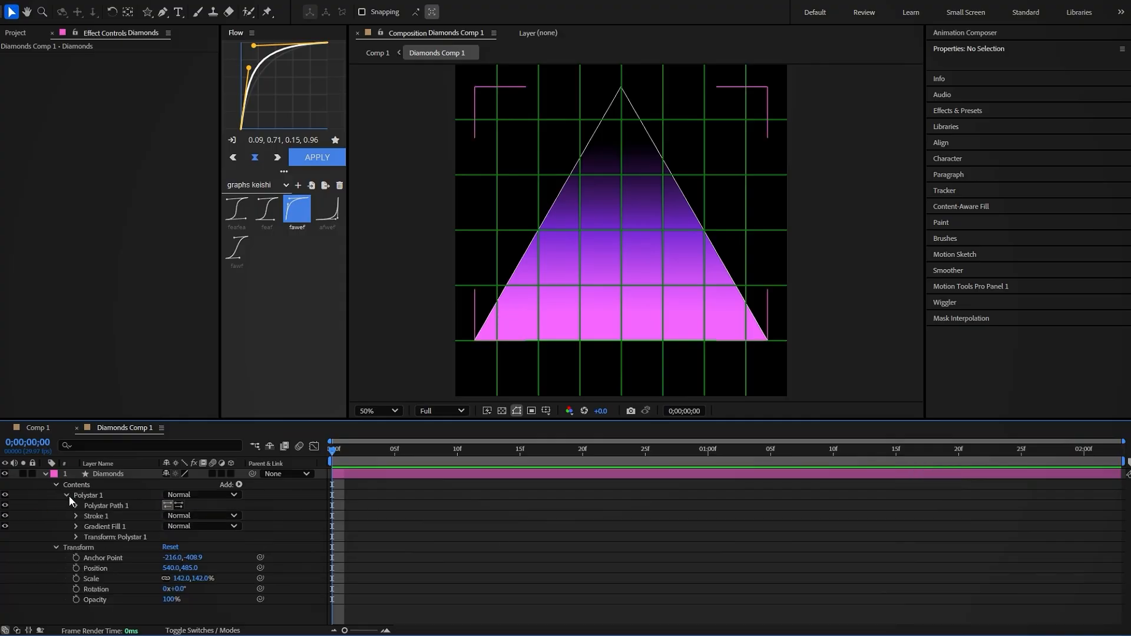
pyautogui.click(75, 505)
pyautogui.click(76, 505)
pyautogui.click(136, 507)
pyautogui.rightClick(116, 506)
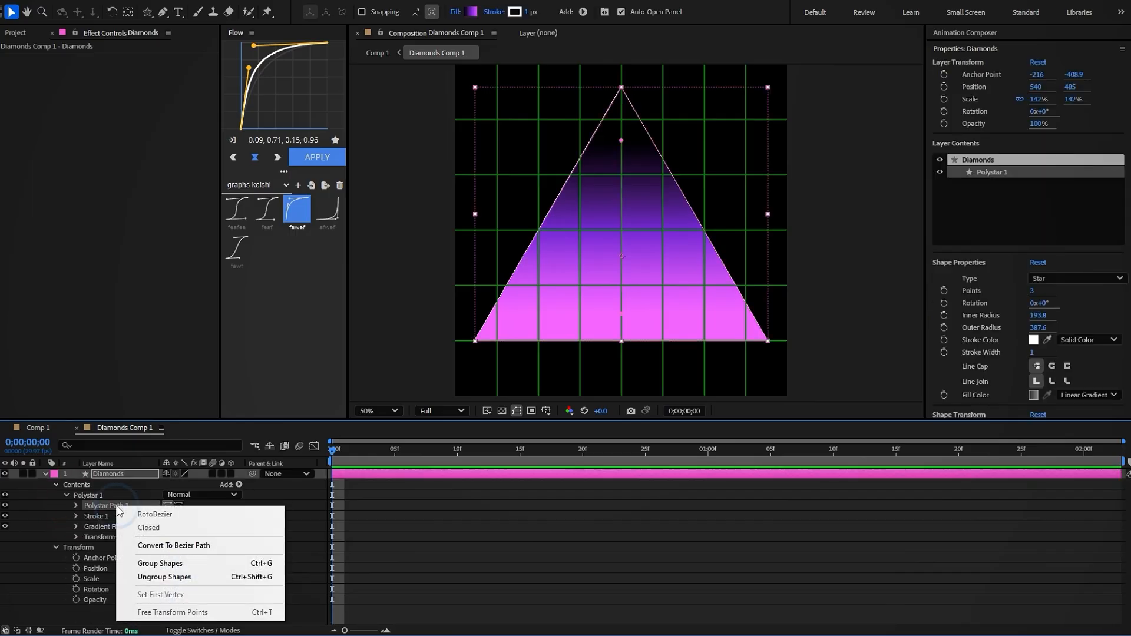
pyautogui.click(156, 542)
pyautogui.click(76, 506)
pyautogui.click(97, 515)
# Remove the middle vertices from the triangle's two slanted sides with the Pen tool.
pyautogui.click(162, 12)
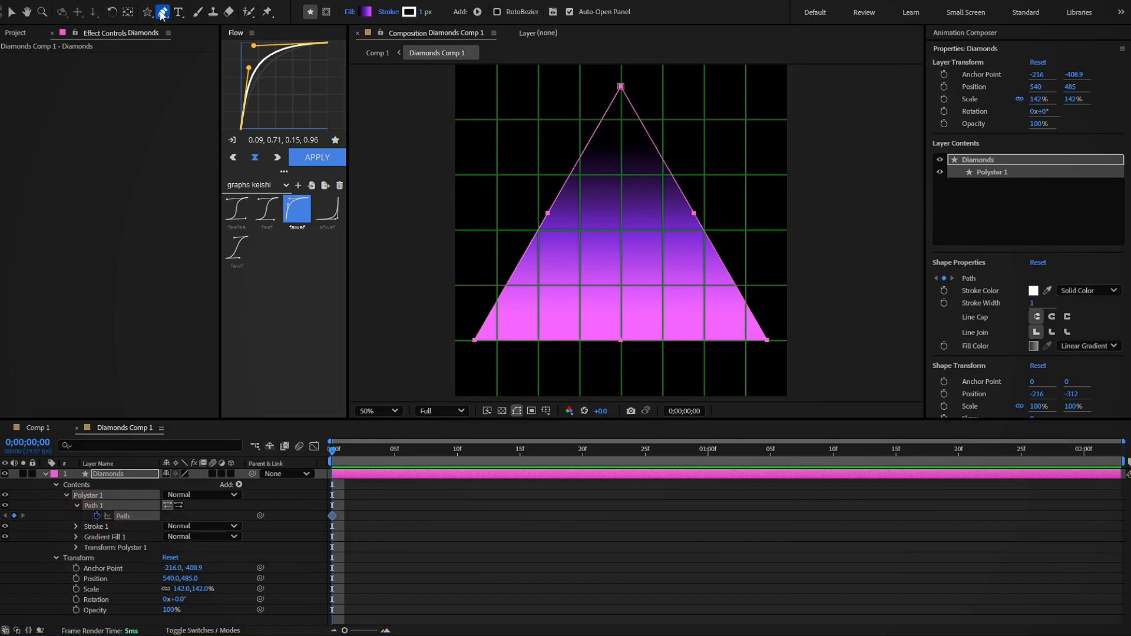
pyautogui.press('ctrl')
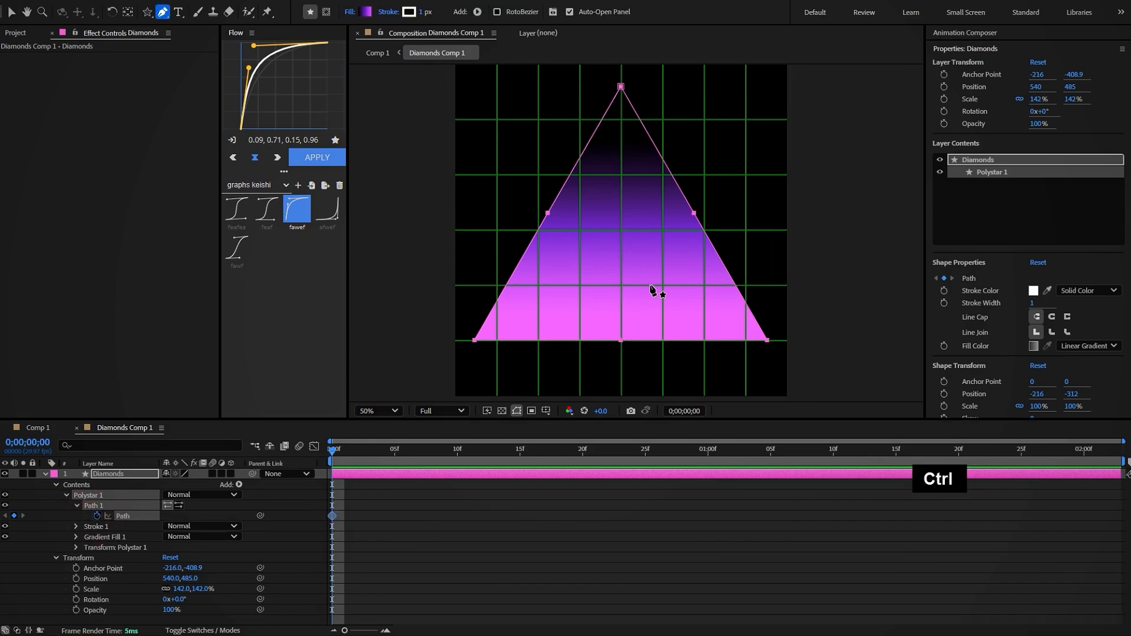
pyautogui.keyDown('ctrl'); pyautogui.click(694, 214); pyautogui.keyUp('ctrl')
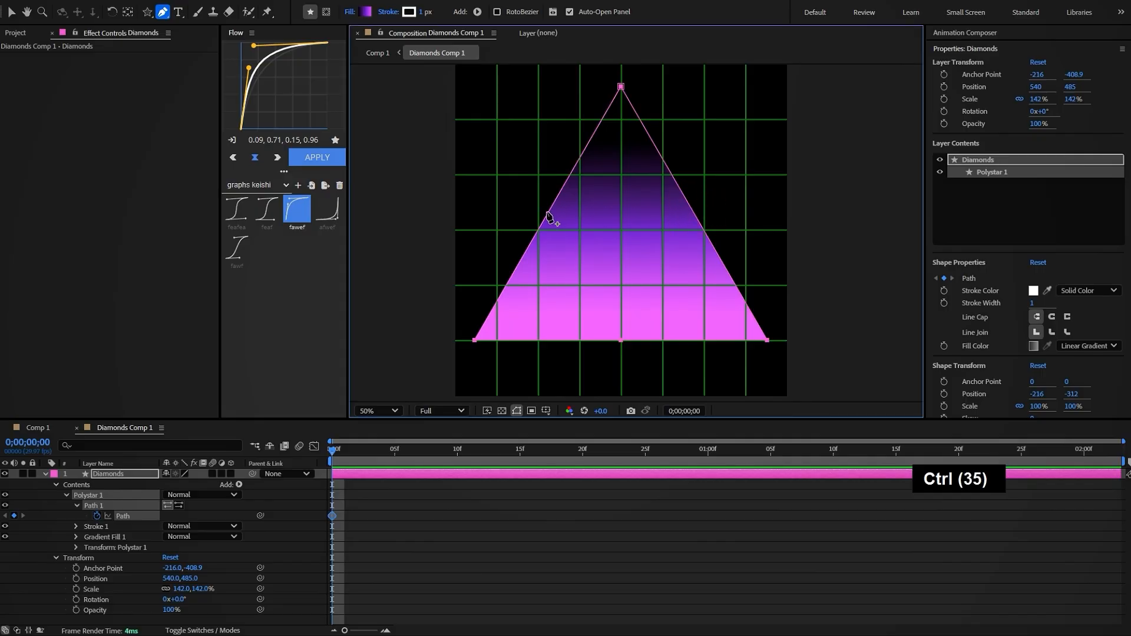
pyautogui.hotkey('ctrl', 'z')
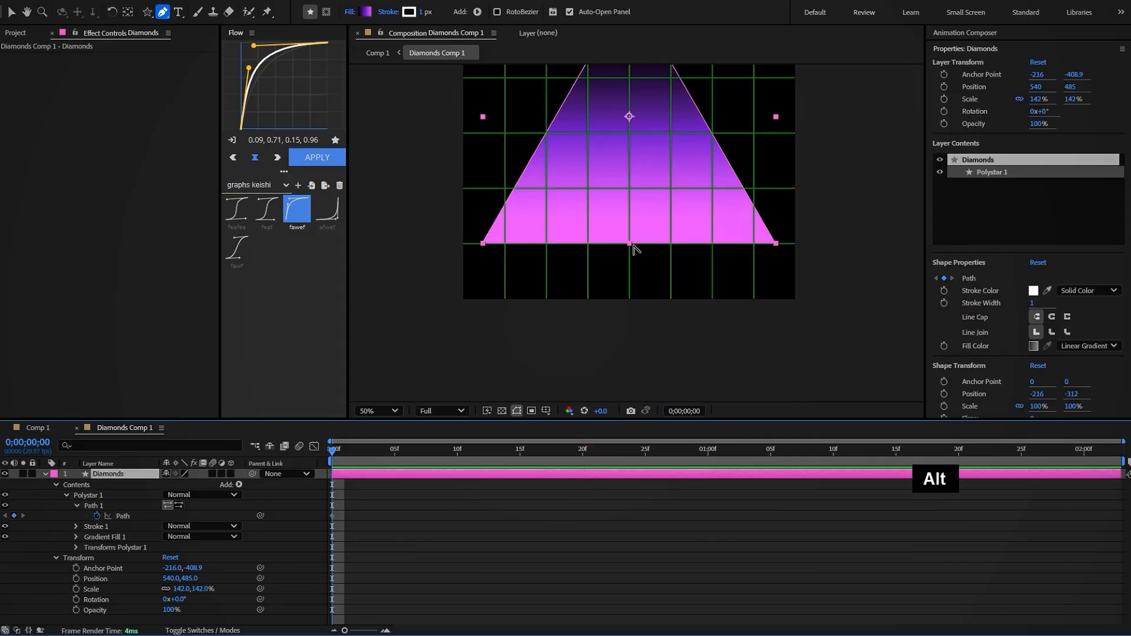
# Pull the middle vertex of the triangle's base straight down below the composition frame to form a diamond shape.
pyautogui.scroll(2, 628, 246)
pyautogui.moveTo(626, 243); pyautogui.dragTo(633, 411)
pyautogui.scroll(-2, 629, 384)
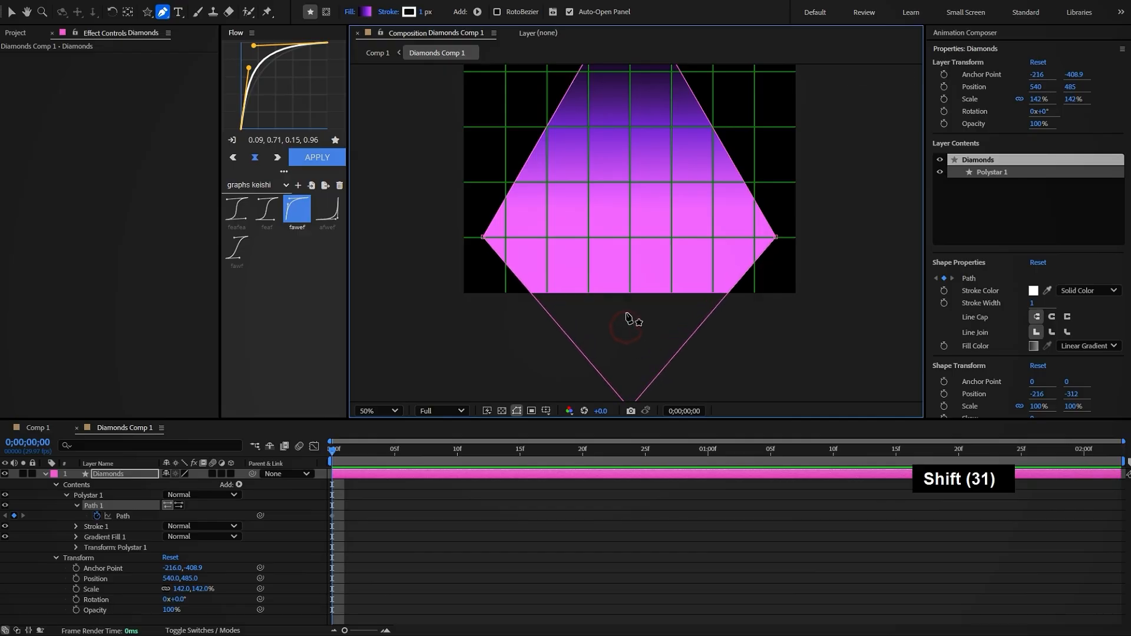
pyautogui.press(',')
pyautogui.moveTo(632, 321); pyautogui.dragTo(632, 338)
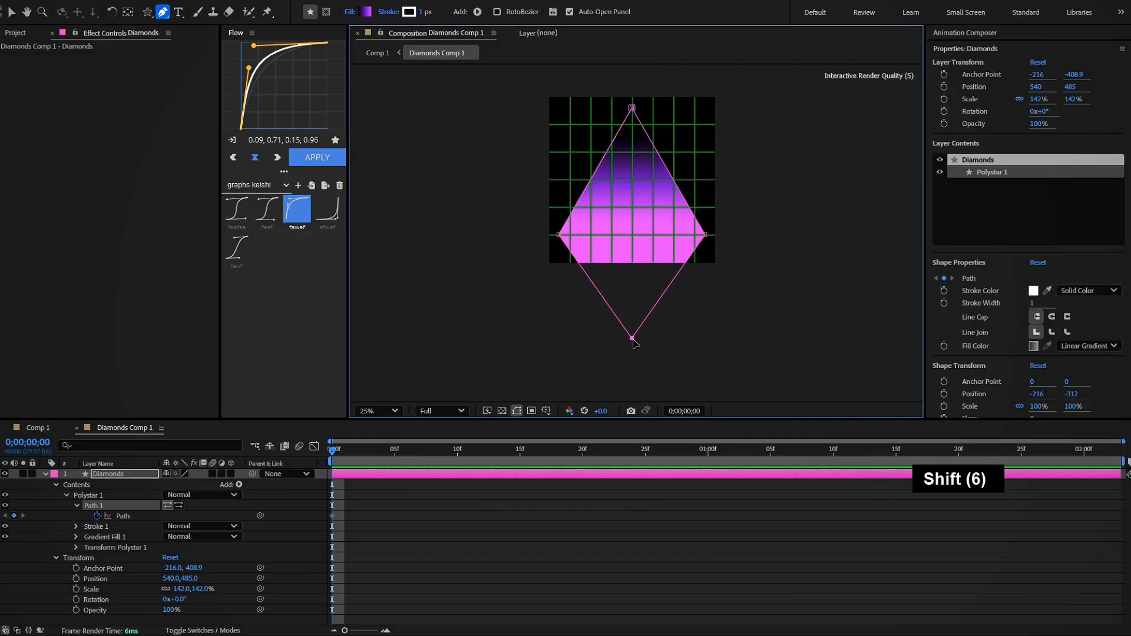
pyautogui.press('v')
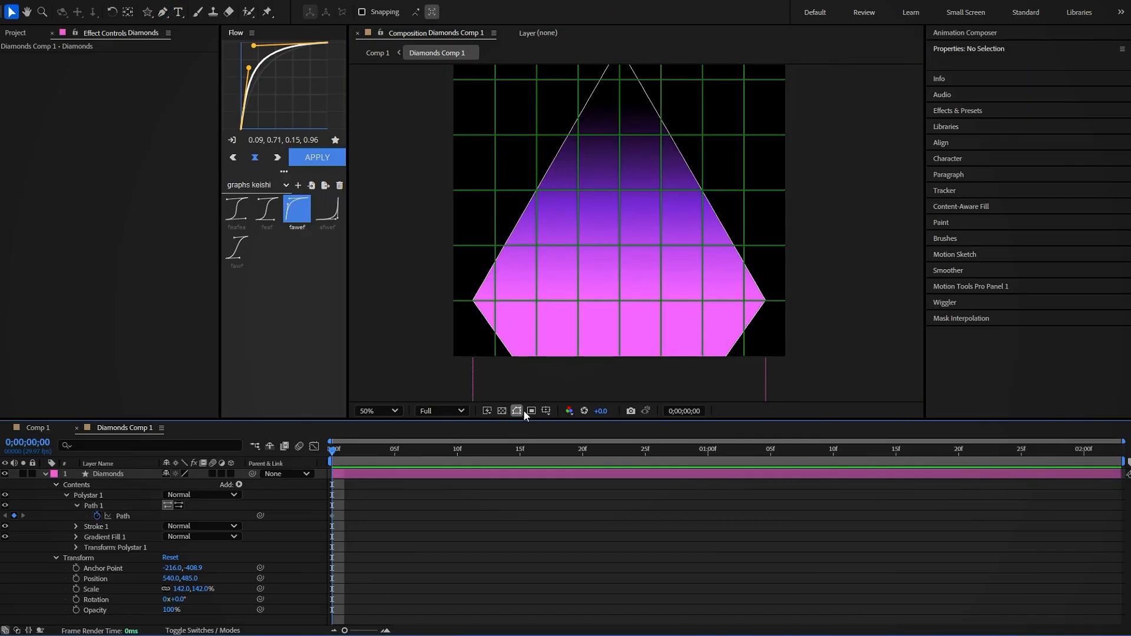
# Turn off the proportional grid overlay in the composition view.
pyautogui.click(545, 410)
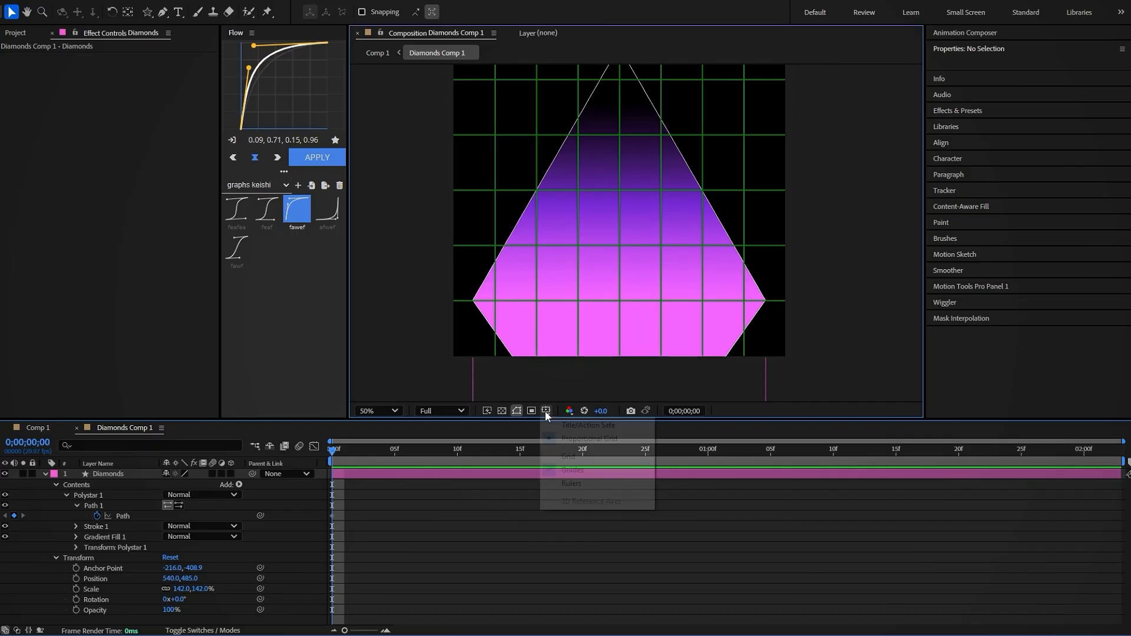
pyautogui.click(564, 465)
pyautogui.press(',')
pyautogui.press('.')
# Add an Outer Glow layer style to the Diamonds layer.
pyautogui.click(108, 474)
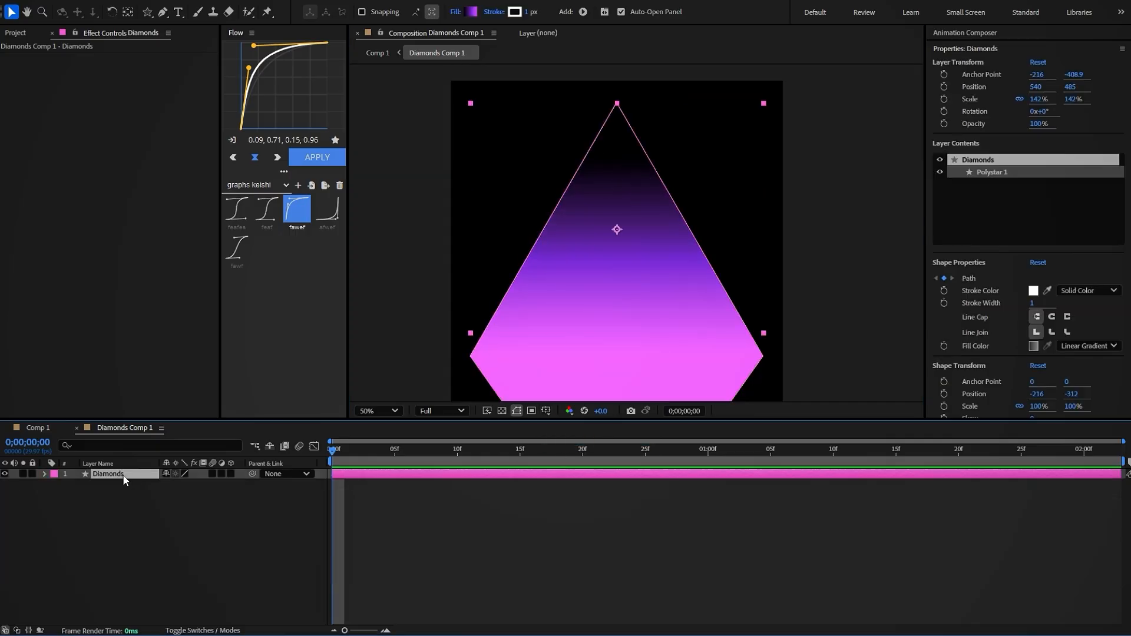
pyautogui.rightClick(121, 475)
pyautogui.moveTo(230, 277)
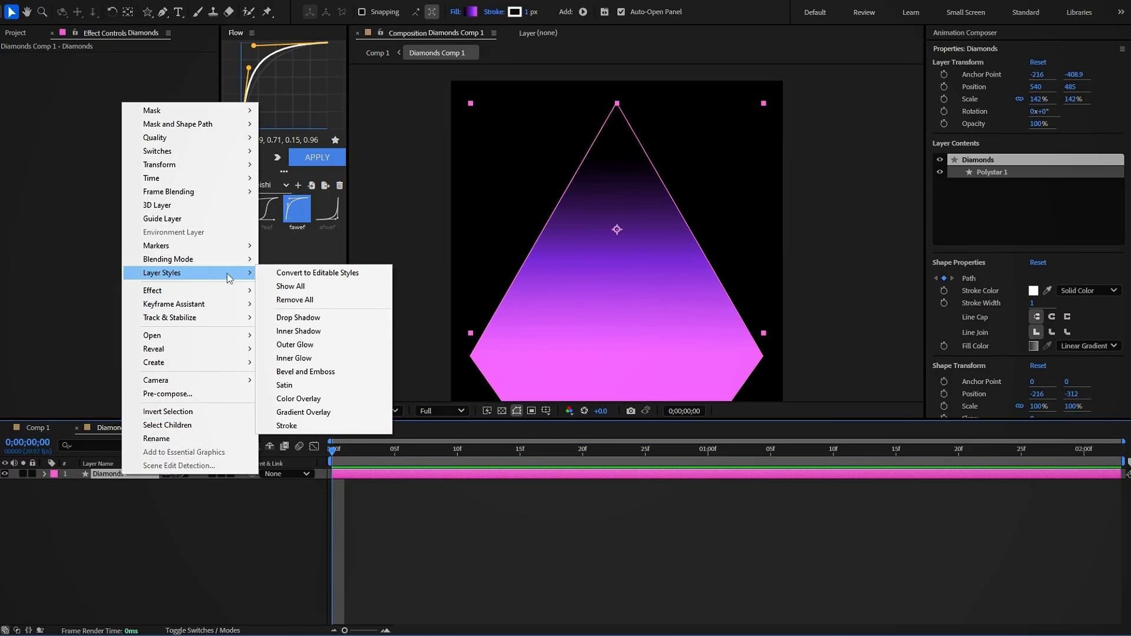
pyautogui.click(312, 346)
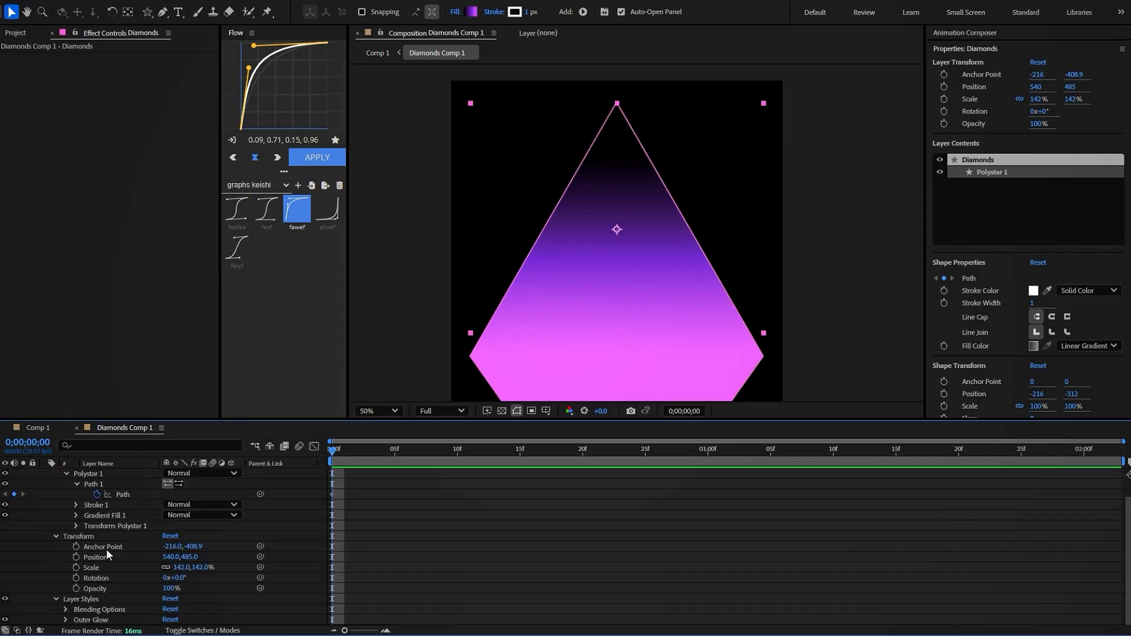
# Set the Diamonds layer's Outer Glow to white with 50% opacity and a size of 15.
pyautogui.click(66, 619)
pyautogui.scroll(-4, 81, 592)
pyautogui.click(169, 548)
pyautogui.moveTo(507, 299); pyautogui.dragTo(425, 232)
pyautogui.click(681, 235)
pyautogui.click(167, 515)
pyautogui.write('50')
pyautogui.press('Return')
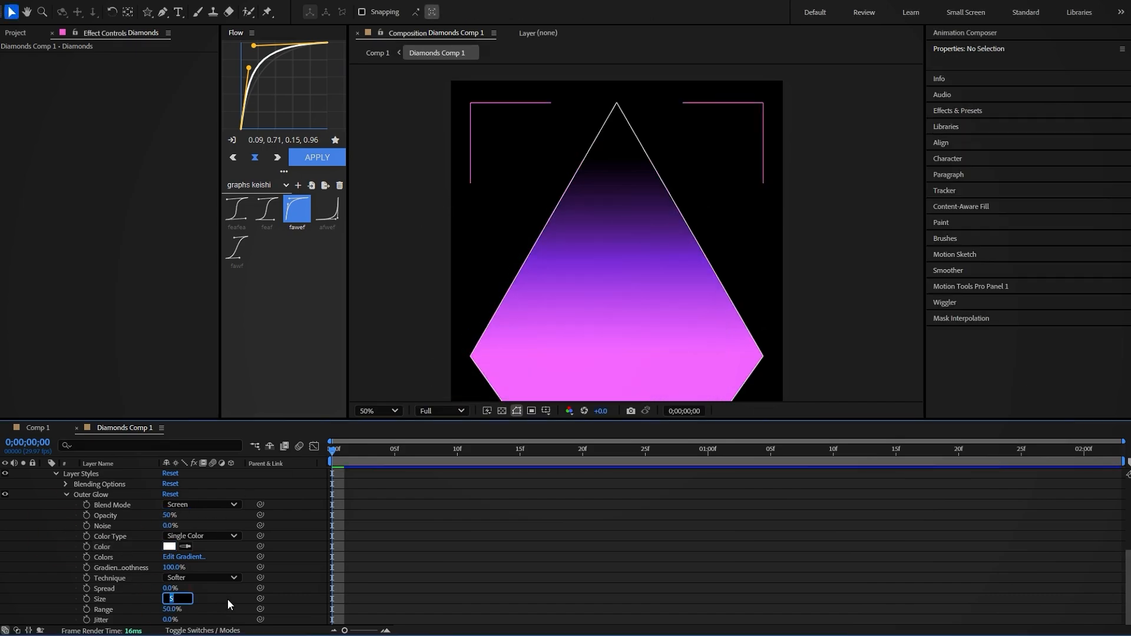
pyautogui.write('15')
pyautogui.click(248, 589)
pyautogui.scroll(5, 249, 589)
# Show the Diamonds layer's animated properties and add a Path keyframe at 0;00;00;28.
pyautogui.click(391, 475)
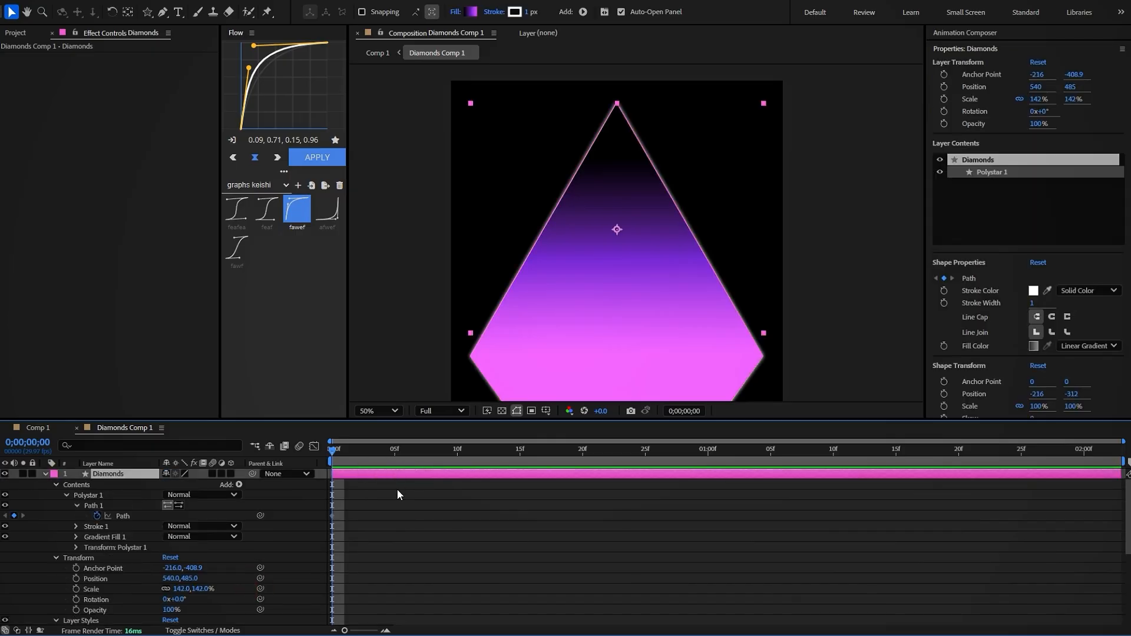
pyautogui.press('u')
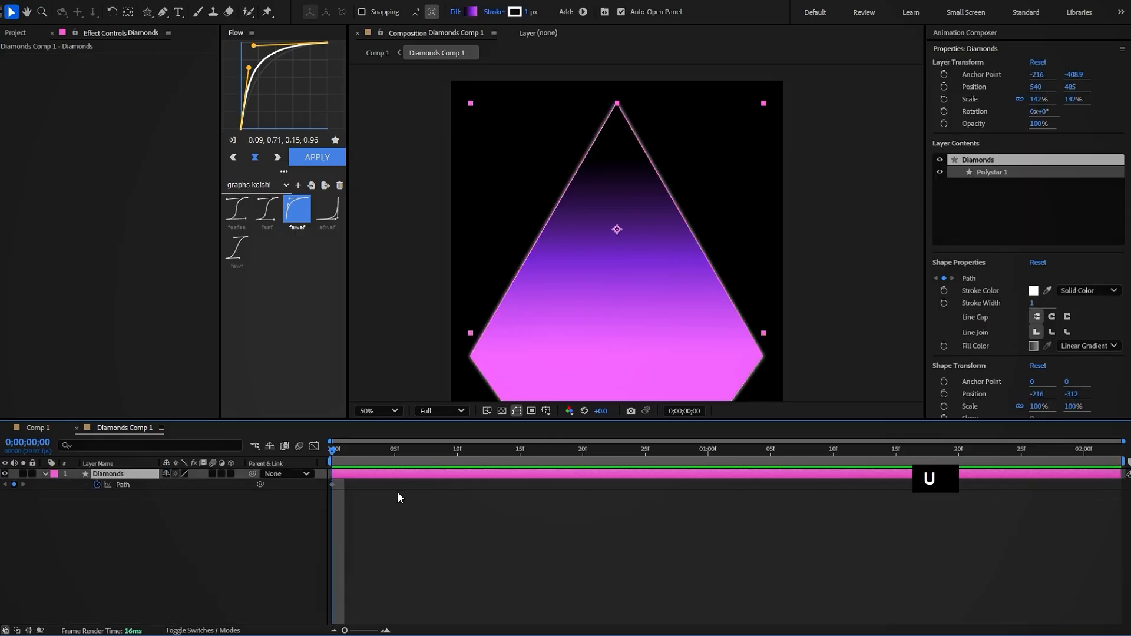
pyautogui.hotkey('ctrl', 'Right')
pyautogui.hotkey('ctrl', 'Right')
pyautogui.hotkey('ctrl', 'Right')
pyautogui.hotkey('ctrl', 'Right')
pyautogui.hotkey('ctrl', 'Right')
pyautogui.hotkey('ctrl', 'Right')
pyautogui.hotkey('ctrl', 'Right')
pyautogui.hotkey('ctrl', 'Right')
pyautogui.hotkey('ctrl', 'Right')
pyautogui.hotkey('ctrl', 'Right')
pyautogui.hotkey('ctrl', 'Right')
pyautogui.hotkey('ctrl', 'Right')
pyautogui.hotkey('ctrl', 'Right')
pyautogui.hotkey('ctrl', 'Right')
pyautogui.hotkey('ctrl', 'Right')
pyautogui.hotkey('ctrl', 'Right')
pyautogui.hotkey('ctrl', 'Right')
pyautogui.hotkey('ctrl', 'Right')
pyautogui.hotkey('ctrl', 'Right')
pyautogui.hotkey('ctrl', 'Right')
pyautogui.hotkey('ctrl', 'Right')
pyautogui.hotkey('ctrl', 'Right')
pyautogui.hotkey('ctrl', 'Right')
pyautogui.hotkey('ctrl', 'Right')
pyautogui.hotkey('ctrl', 'Right')
pyautogui.hotkey('ctrl', 'Right')
pyautogui.hotkey('ctrl', 'Right')
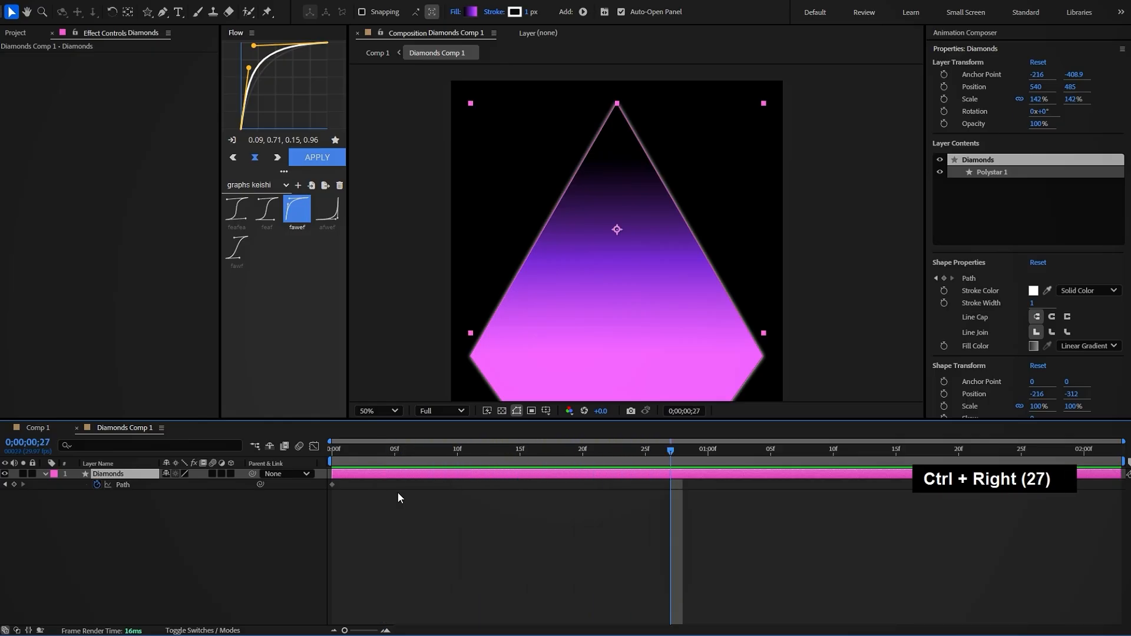
pyautogui.hotkey('ctrl', 'Right')
pyautogui.hotkey('ctrl', 'Right')
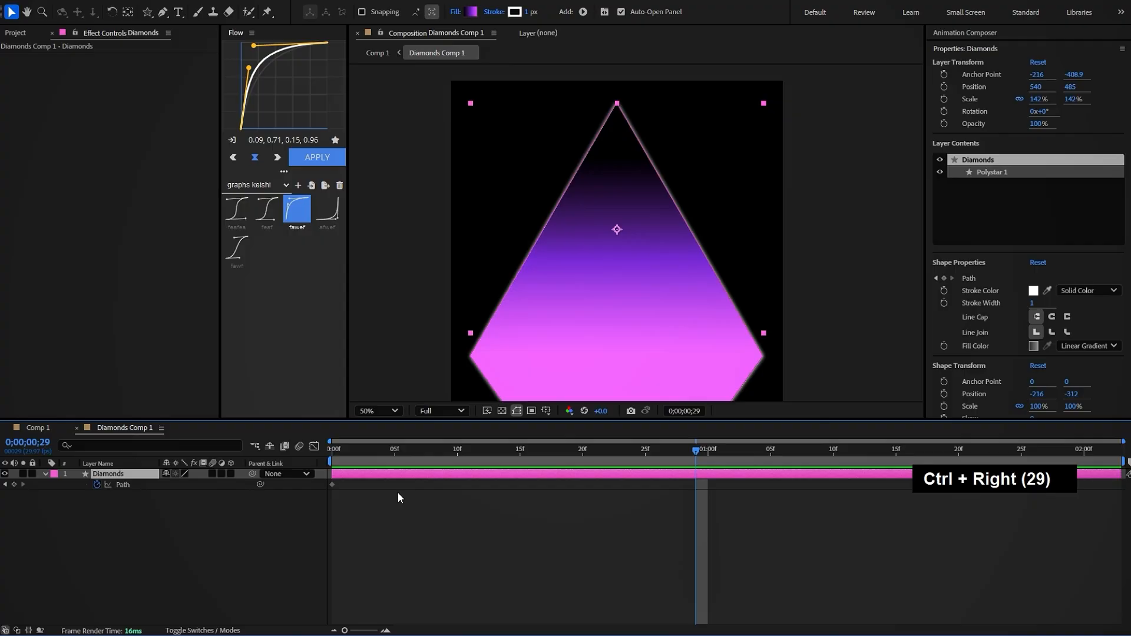
pyautogui.hotkey('ctrl', 'Left')
pyautogui.click(15, 485)
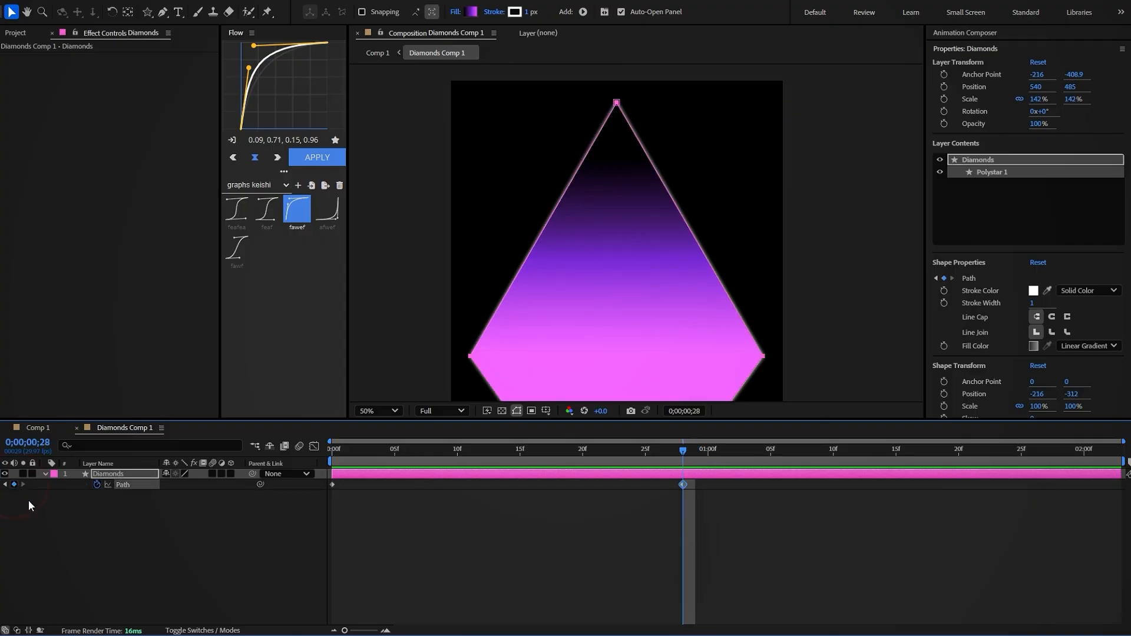
# Move the diamond's right vertex exactly onto its left vertex at frame 28 so the shape folds into a line.
pyautogui.press('g')
pyautogui.click(716, 500)
pyautogui.click(707, 473)
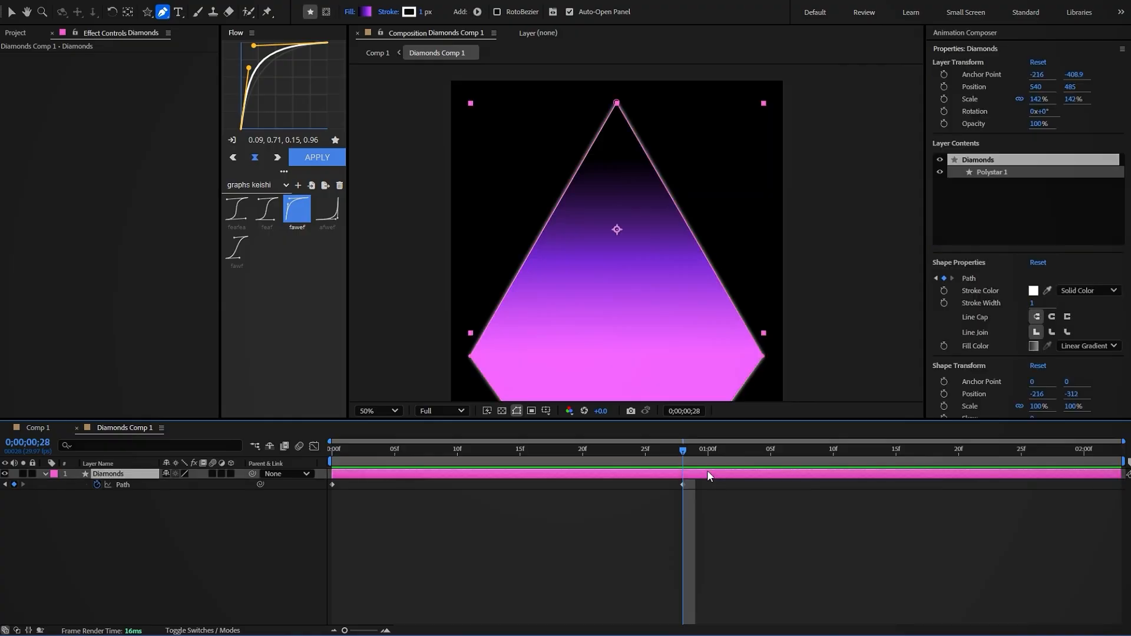
pyautogui.moveTo(763, 360); pyautogui.dragTo(472, 362)
pyautogui.scroll(5, 474, 360)
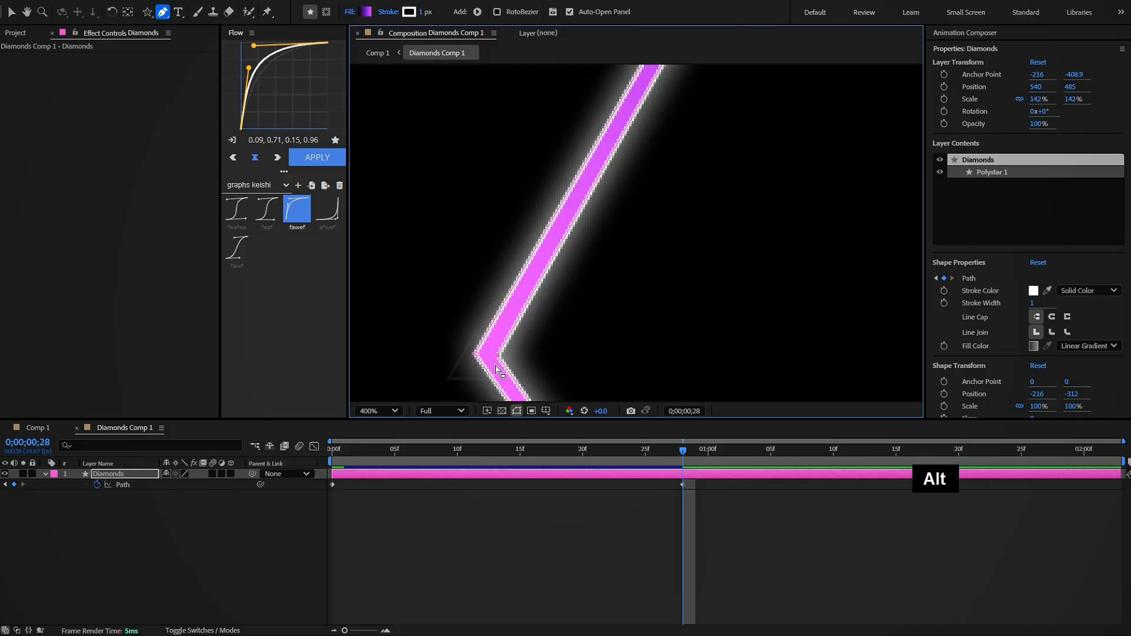
pyautogui.moveTo(499, 360); pyautogui.dragTo(478, 355)
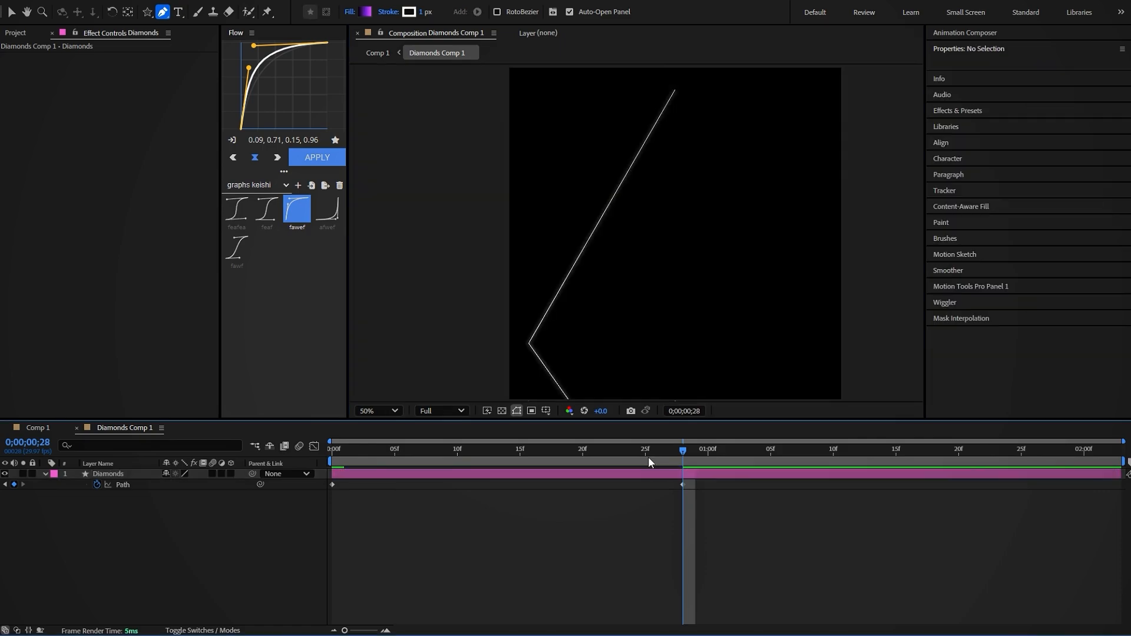
# Apply Easy Ease to both Path keyframes of the Diamonds layer.
pyautogui.moveTo(647, 453); pyautogui.dragTo(685, 480)
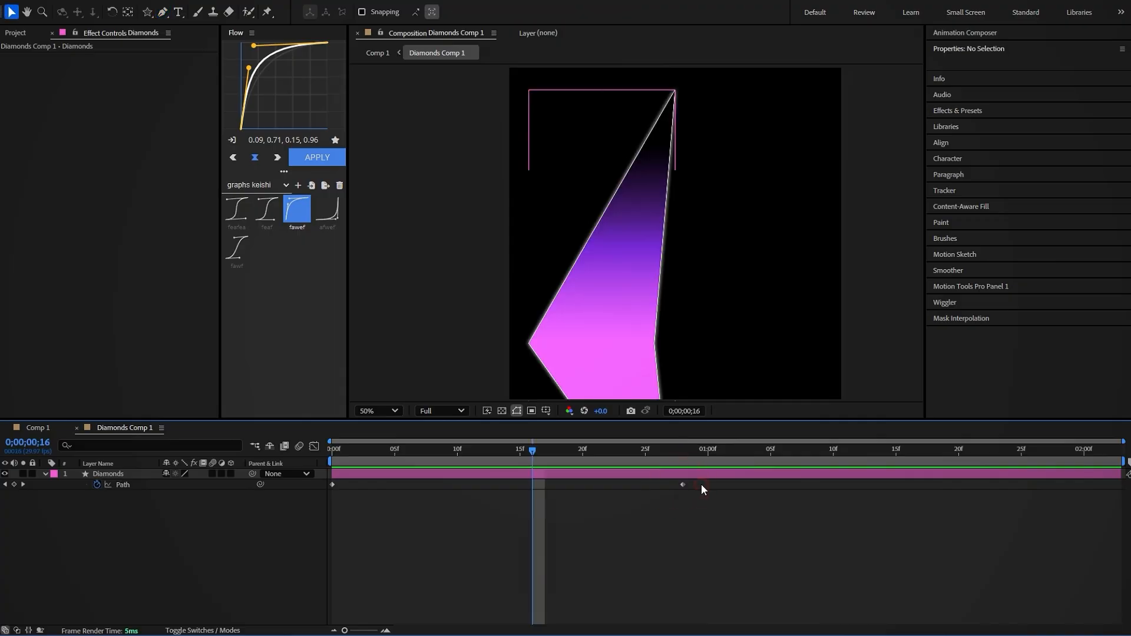
pyautogui.moveTo(701, 484); pyautogui.dragTo(325, 504)
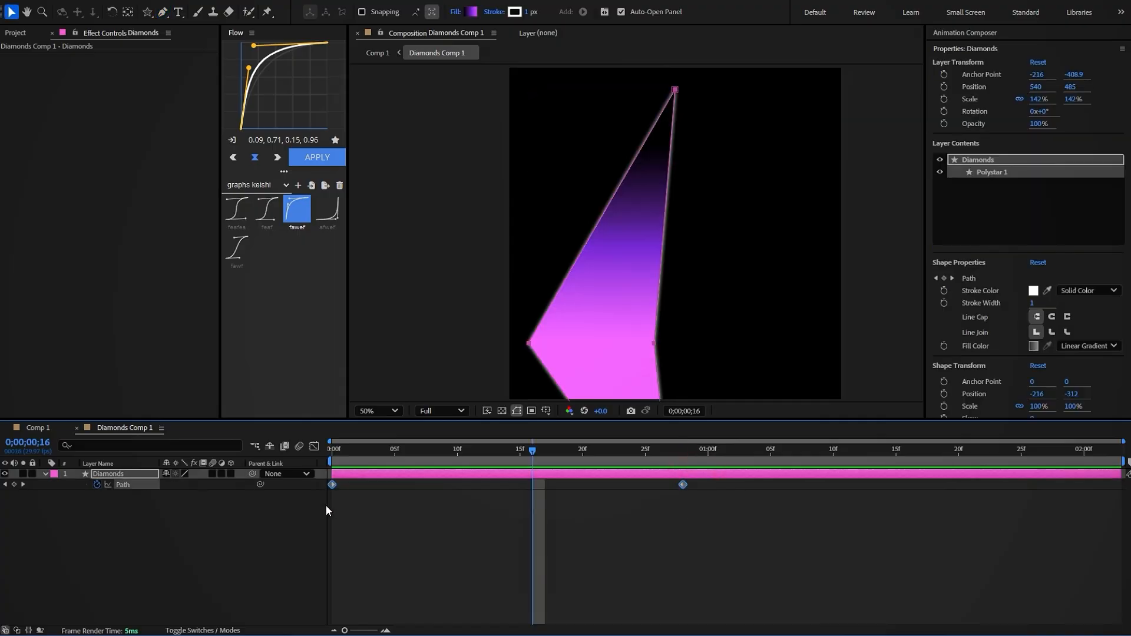
pyautogui.press('F9')
# At frame 14, duplicate the Diamonds layer, give the copy a Dark Green label and name it Diamonds Black 2.
pyautogui.hotkey('ctrl', 'Left')
pyautogui.hotkey('ctrl', 'Left')
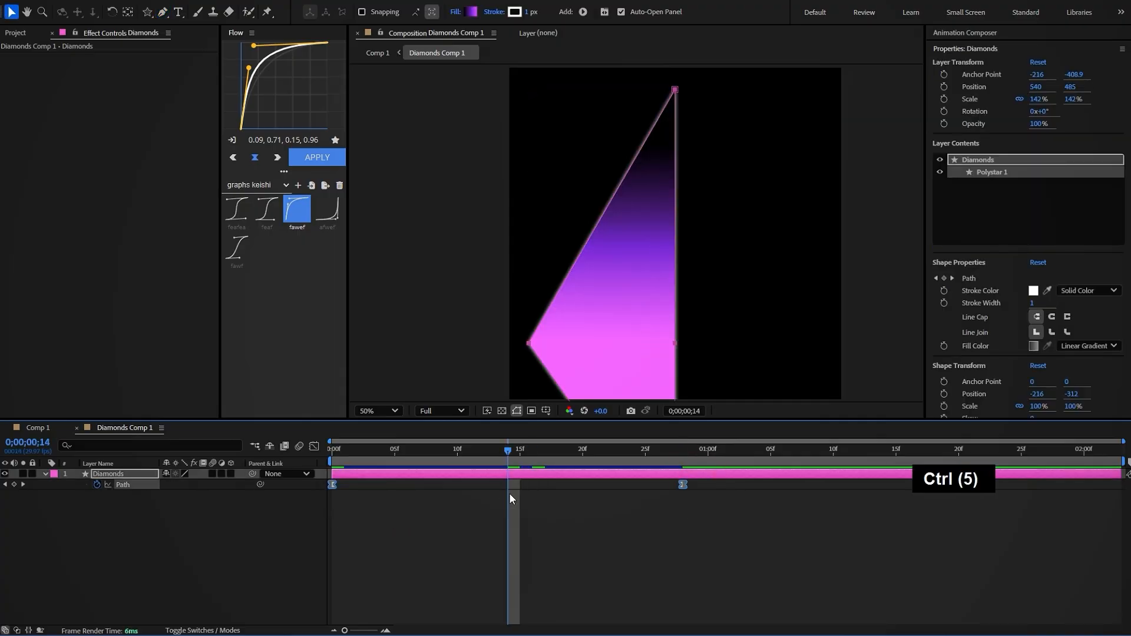
pyautogui.hotkey('ctrl', 'd')
pyautogui.click(53, 475)
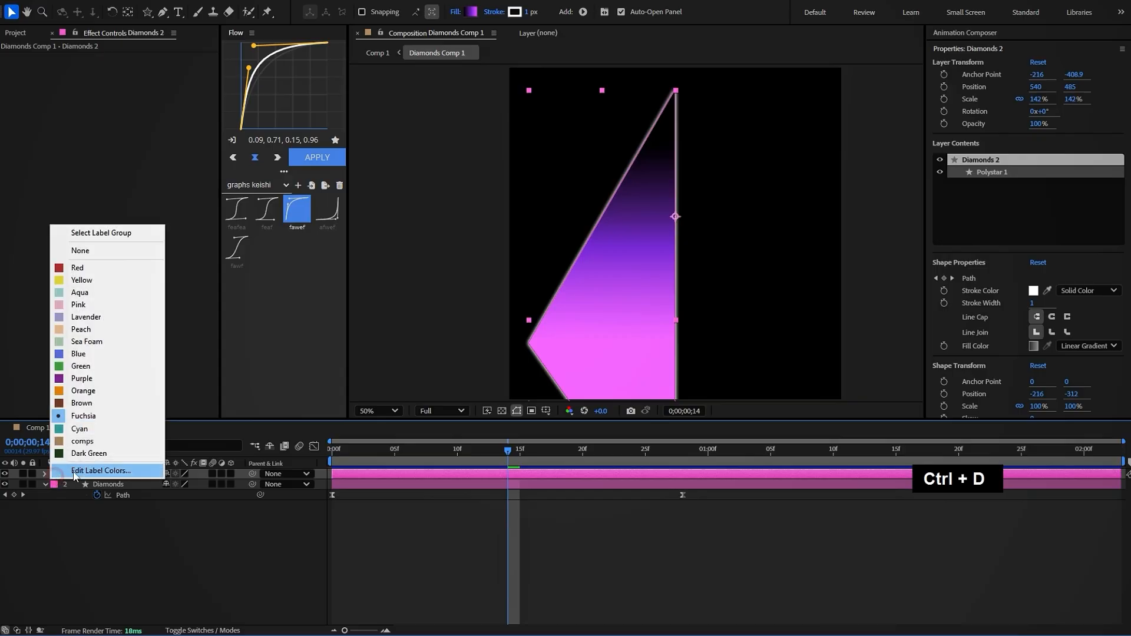
pyautogui.click(76, 453)
pyautogui.press('u')
# Place the Diamonds Black 2 layer beneath Diamonds and shift its start to 0;00;00;14.
pyautogui.moveTo(508, 450); pyautogui.dragTo(639, 480)
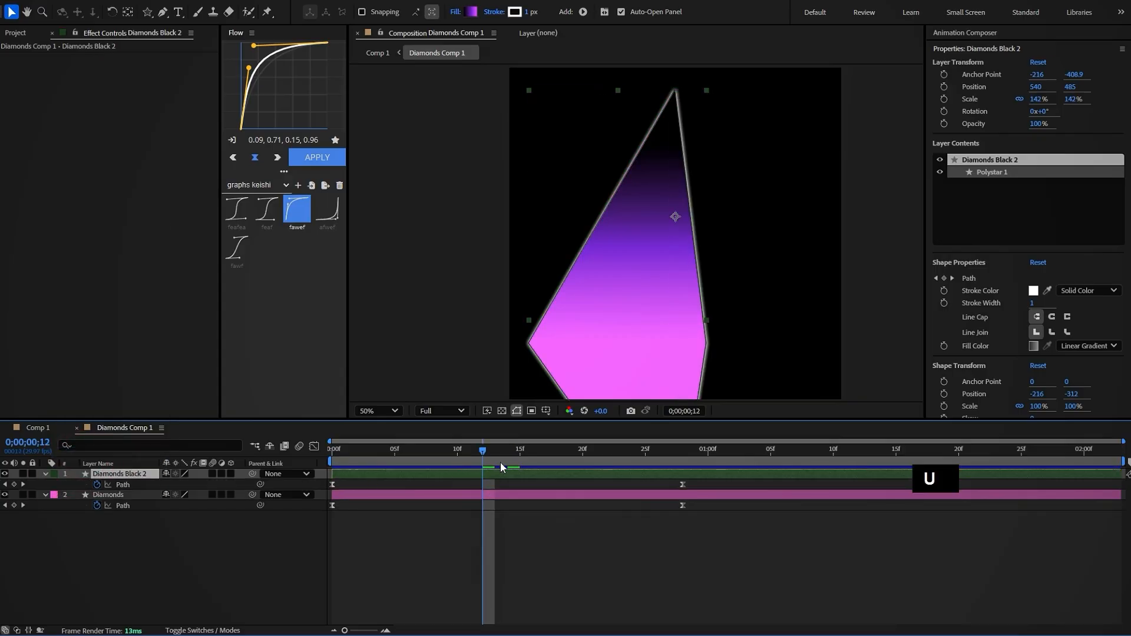
pyautogui.moveTo(122, 475); pyautogui.dragTo(163, 508)
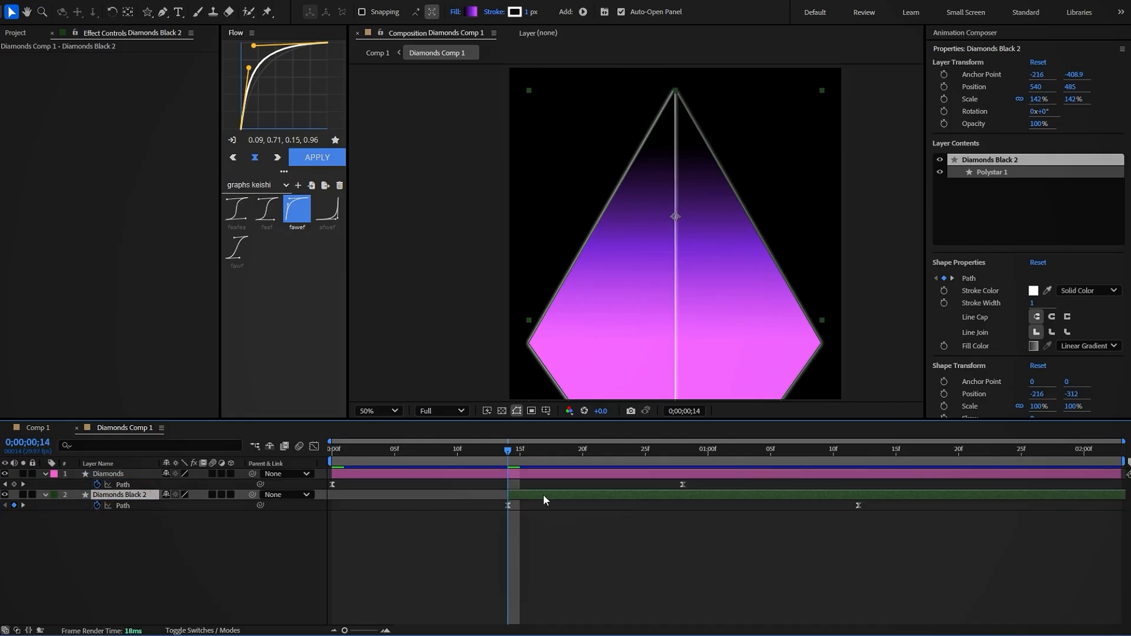
# Change the Diamonds Black 2 fill from a gradient to solid black.
pyautogui.click(456, 12)
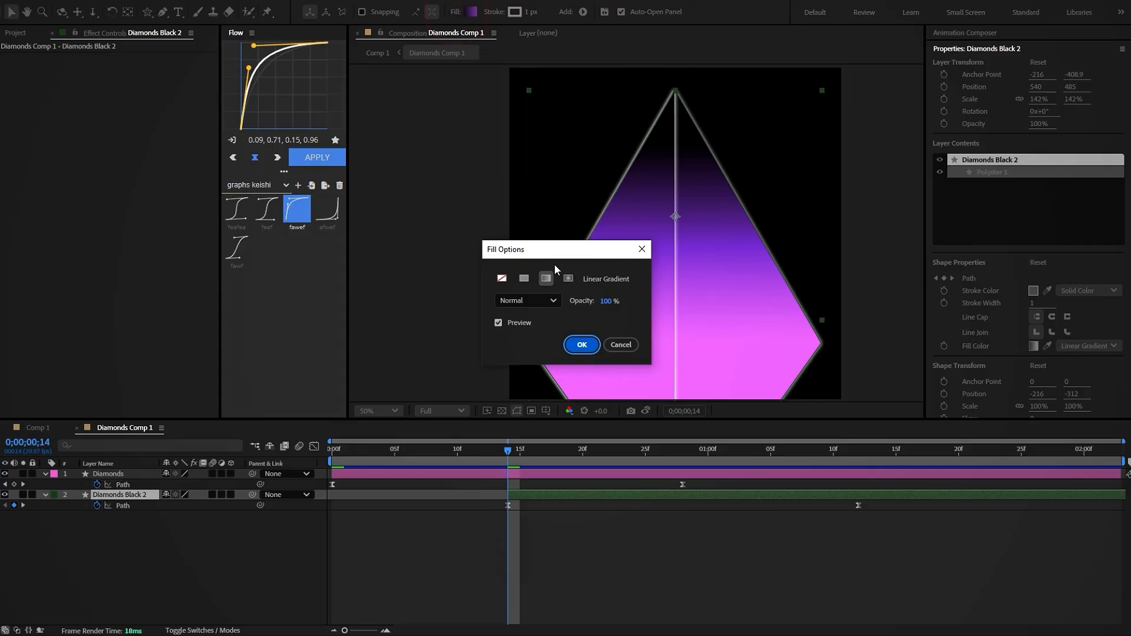
pyautogui.click(523, 278)
pyautogui.click(582, 345)
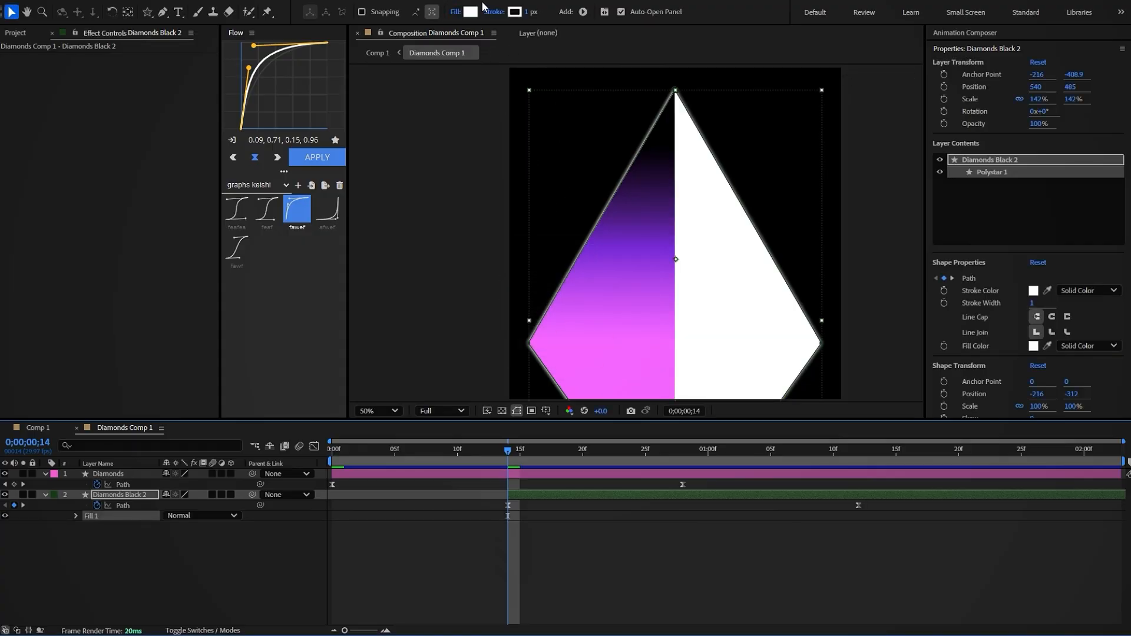
pyautogui.click(471, 12)
pyautogui.moveTo(434, 371); pyautogui.dragTo(419, 394)
pyautogui.click(698, 237)
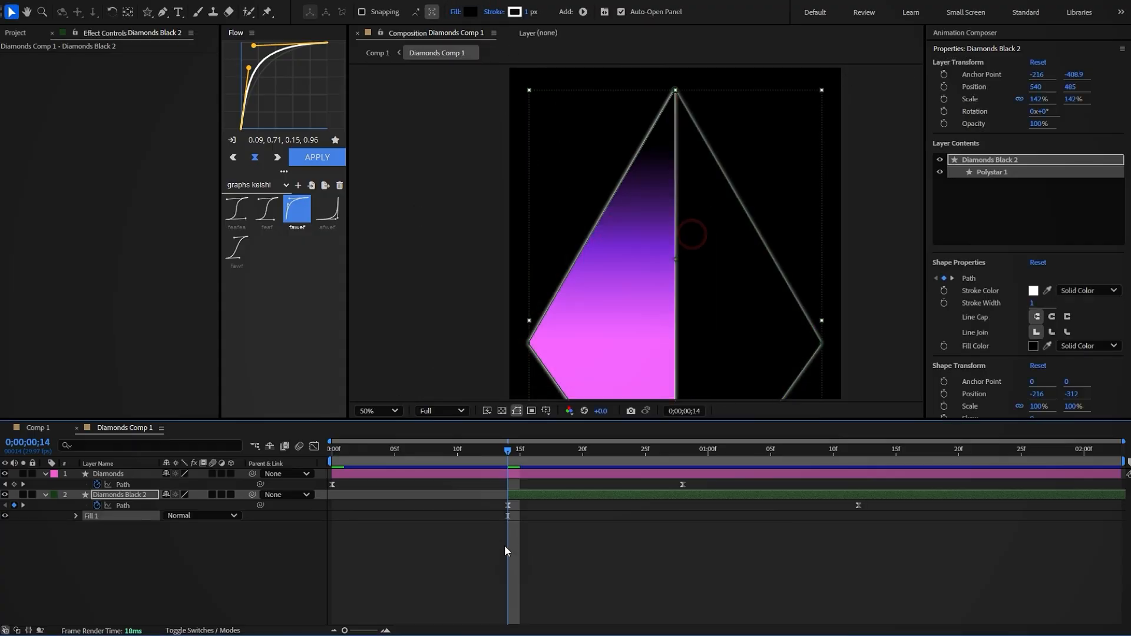
pyautogui.click(510, 537)
# Duplicate the Diamonds layer and shift the copy to start at 0;00;00;28.
pyautogui.moveTo(505, 453); pyautogui.dragTo(508, 477)
pyautogui.click(472, 476)
pyautogui.hotkey('ctrl', 'd')
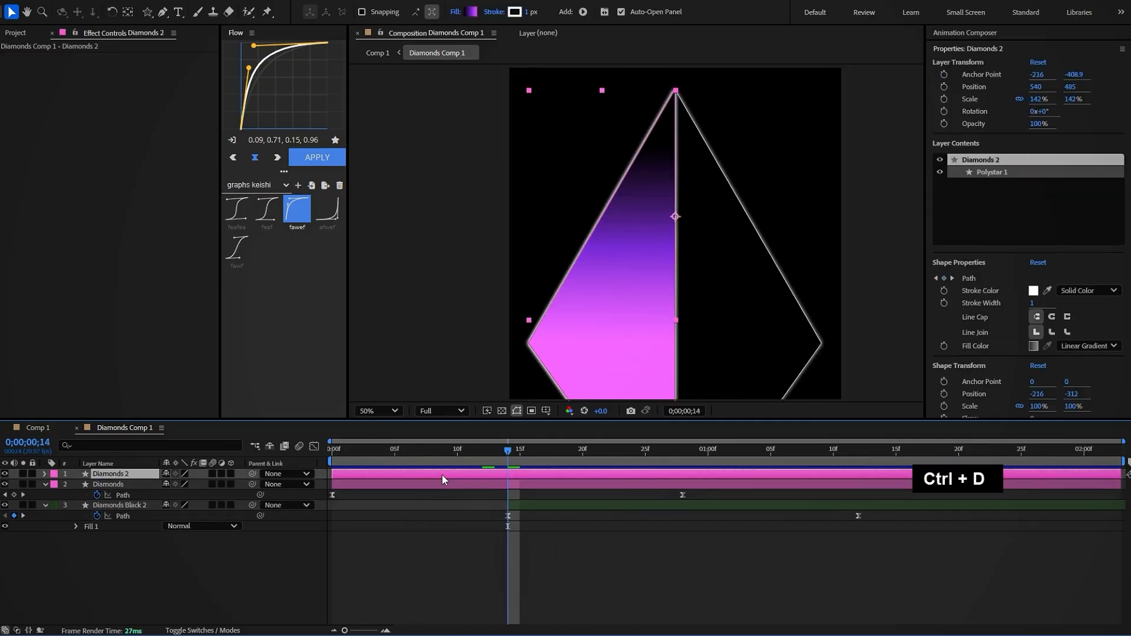
pyautogui.moveTo(420, 474); pyautogui.dragTo(773, 488)
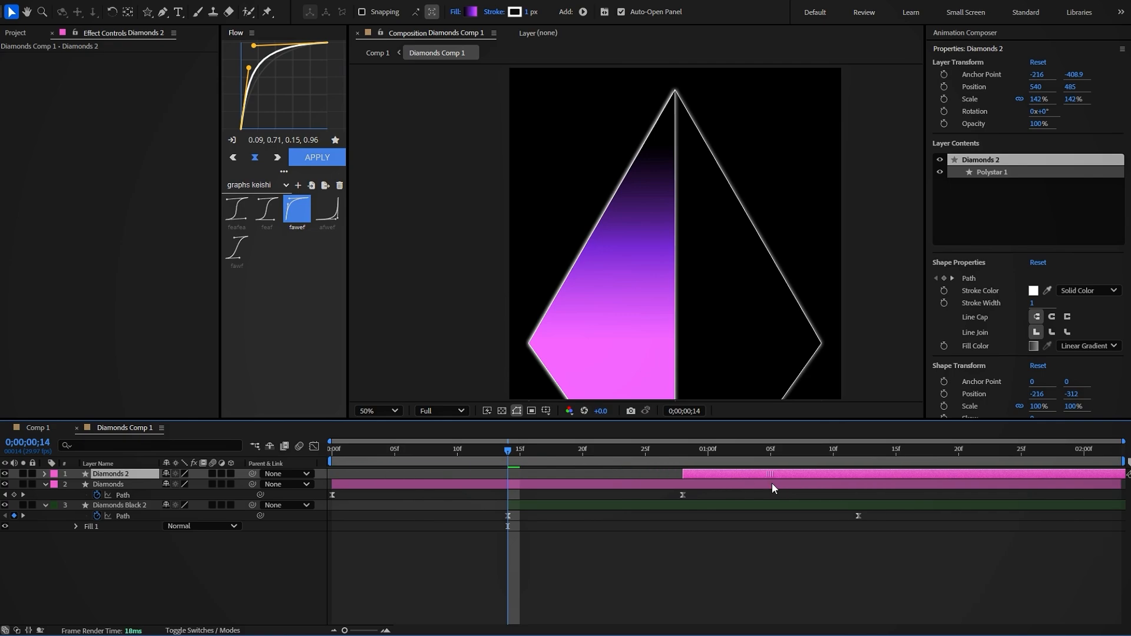
# Move Diamonds 2 to the bottom of the layer stack and extend the start of Diamonds Black 2 to the first frame.
pyautogui.click(679, 457)
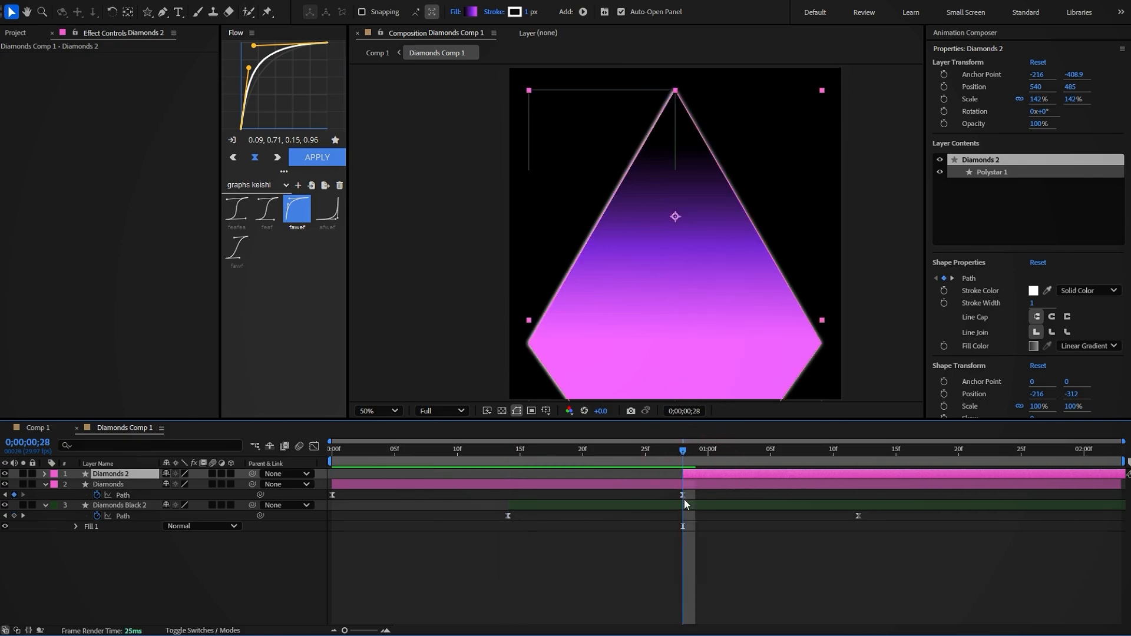
pyautogui.moveTo(116, 476); pyautogui.dragTo(137, 526)
pyautogui.moveTo(573, 457); pyautogui.dragTo(372, 494)
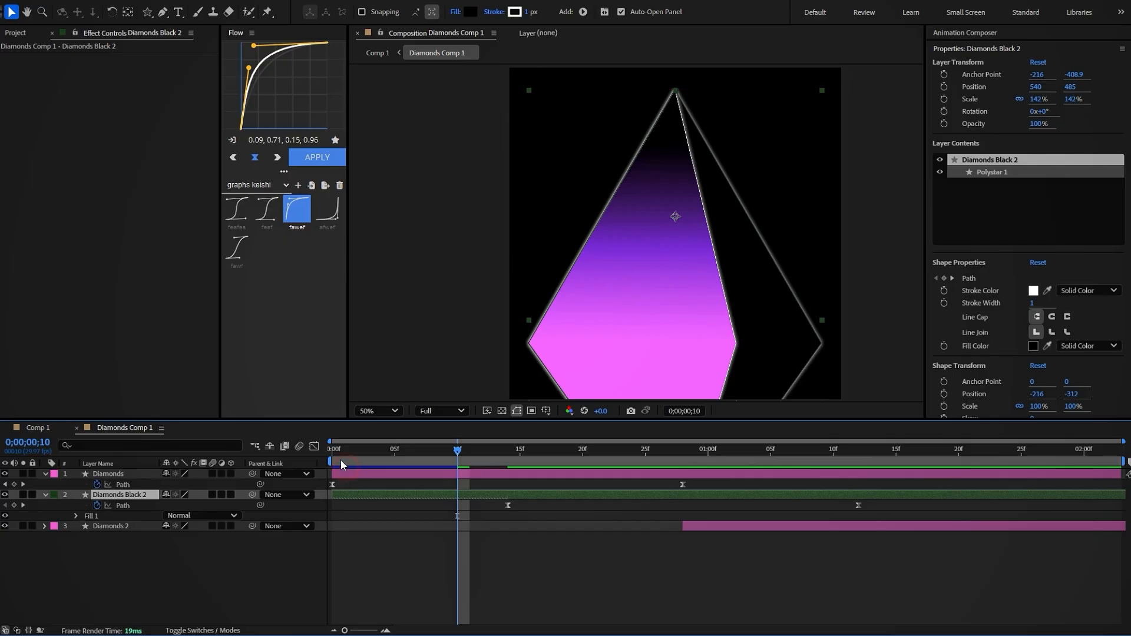
# Extend the start of the Diamonds 2 layer back to 0;00;00;14.
pyautogui.click(521, 453)
pyautogui.click(613, 543)
pyautogui.moveTo(684, 526); pyautogui.dragTo(521, 525)
pyautogui.moveTo(520, 451); pyautogui.dragTo(348, 451)
pyautogui.moveTo(516, 527); pyautogui.dragTo(504, 527)
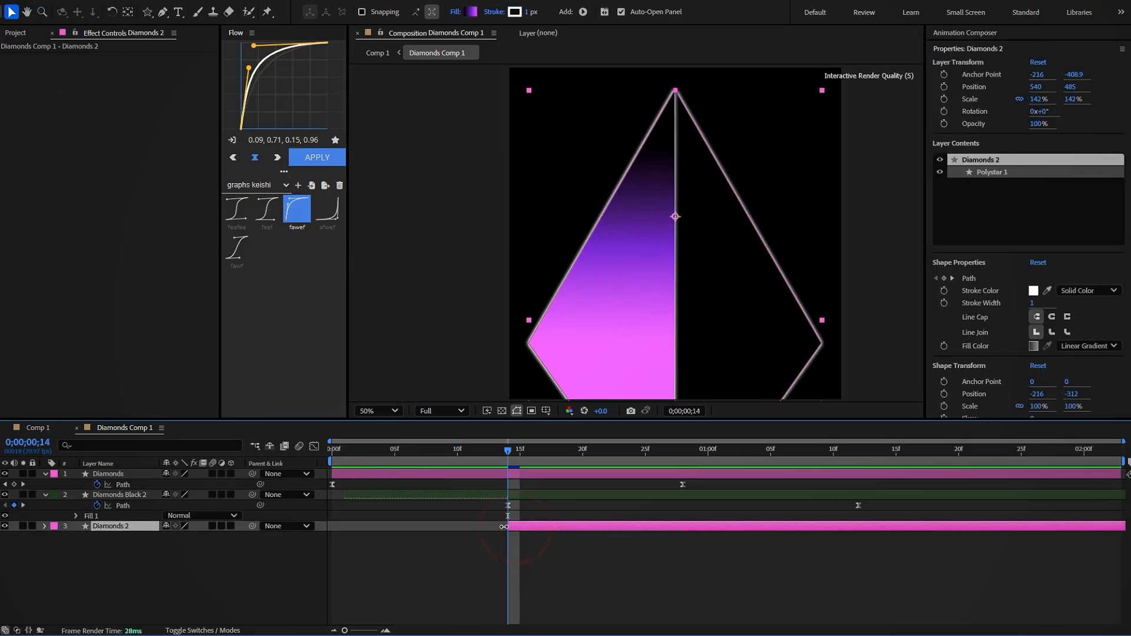
# Duplicate Diamonds Black 2, move the copy to the bottom of the layer stack, and shift it to start at 0;00;00;28.
pyautogui.click(333, 452)
pyautogui.click(334, 494)
pyautogui.press('space')
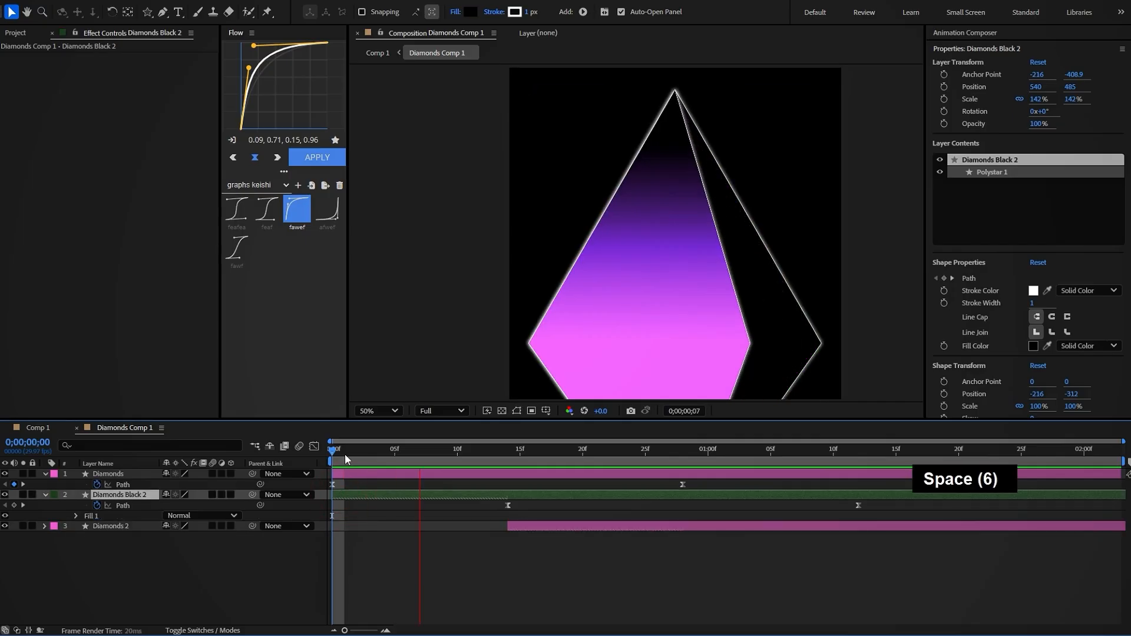
pyautogui.press('space')
pyautogui.hotkey('ctrl', 'd')
pyautogui.moveTo(115, 498); pyautogui.dragTo(132, 545)
pyautogui.press('u')
pyautogui.moveTo(518, 536); pyautogui.dragTo(735, 546)
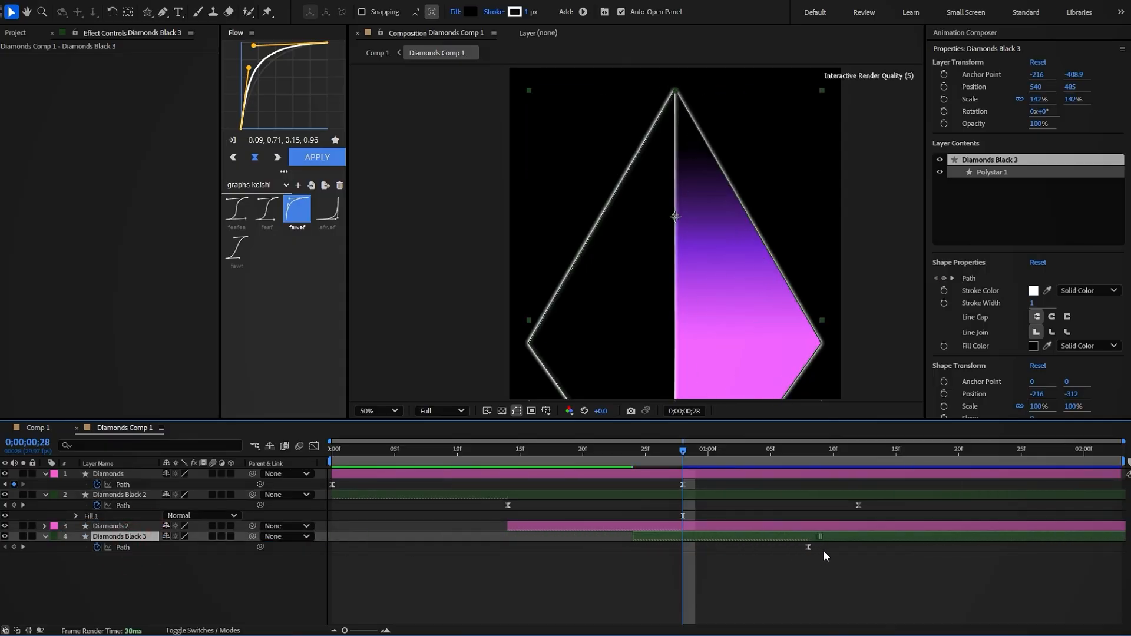
pyautogui.moveTo(837, 551); pyautogui.dragTo(868, 552)
# Duplicate Diamonds 2, shift the copy to start at 0;00;01;12, and place it at the bottom of the layer stack.
pyautogui.click(680, 529)
pyautogui.hotkey('ctrl', 'd')
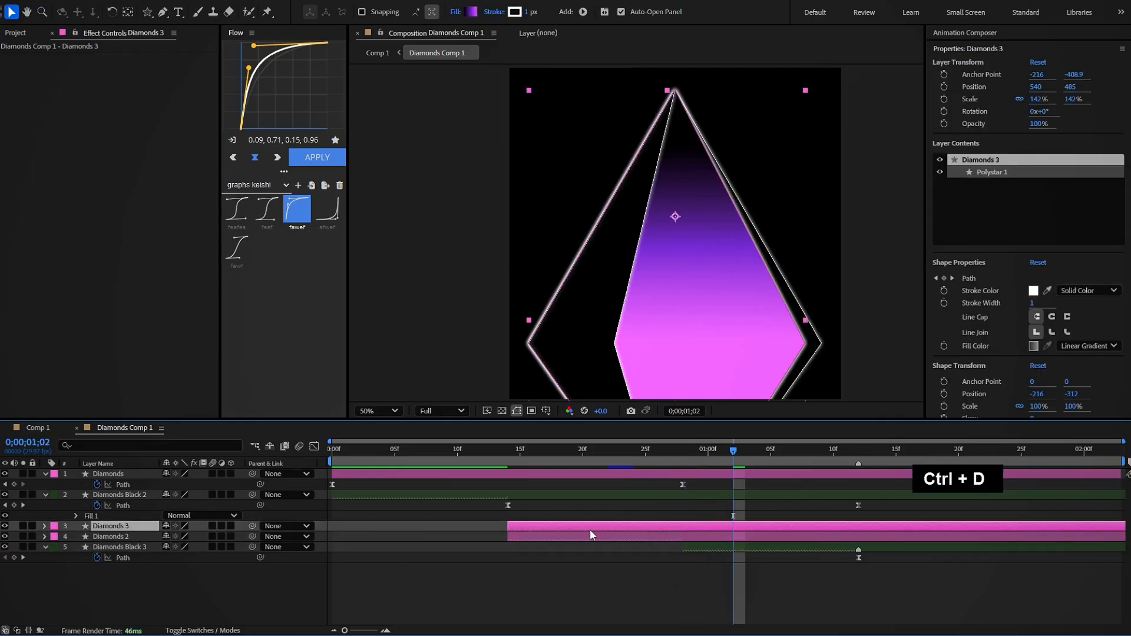
pyautogui.moveTo(592, 525); pyautogui.dragTo(917, 536)
pyautogui.moveTo(145, 527); pyautogui.dragTo(143, 569)
pyautogui.moveTo(841, 451); pyautogui.dragTo(984, 489)
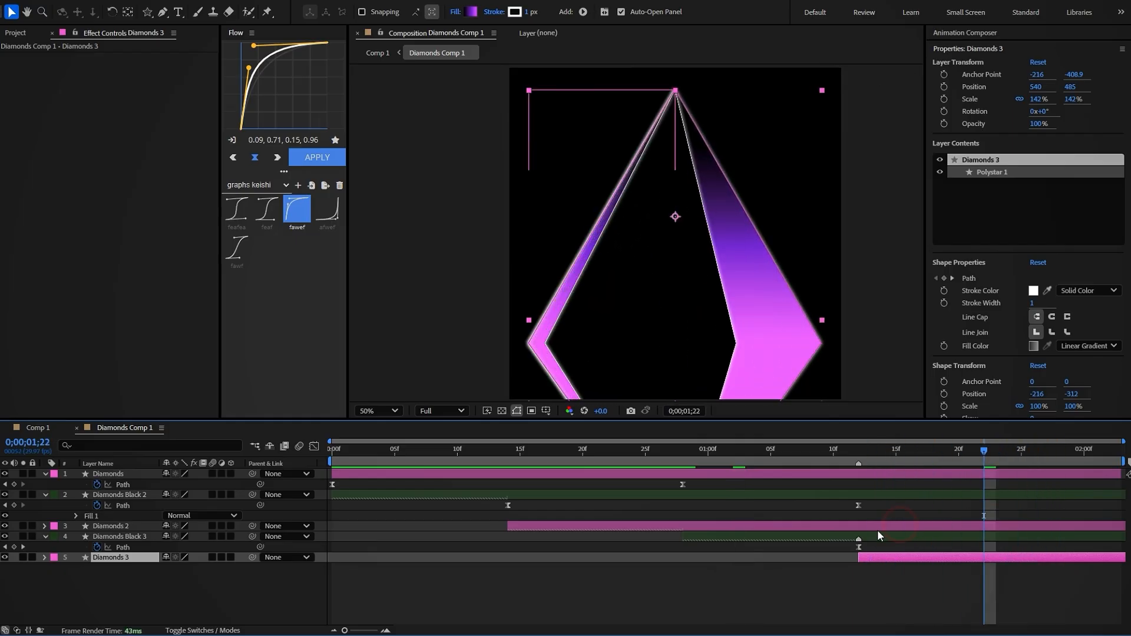
# Duplicate Diamonds Black 3, shift the copy to start at 0;00;01;26, and place it beneath Diamonds 3.
pyautogui.click(864, 536)
pyautogui.hotkey('ctrl', 'd')
pyautogui.moveTo(865, 537); pyautogui.dragTo(1013, 535)
pyautogui.click(1020, 565)
pyautogui.press('u')
pyautogui.press('[')
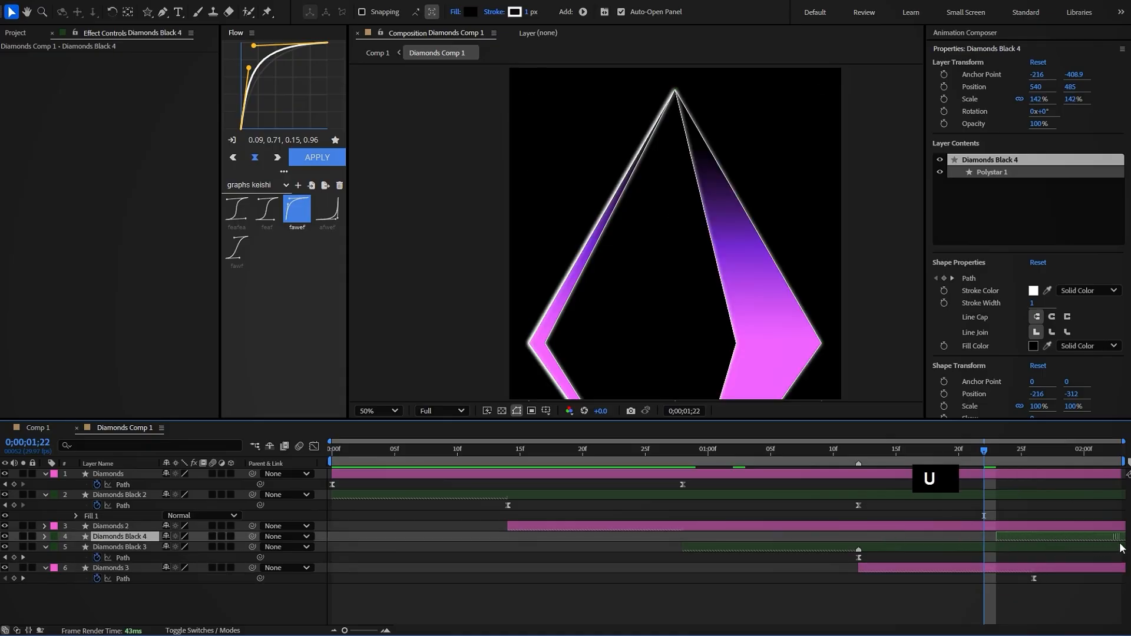
pyautogui.click(1032, 451)
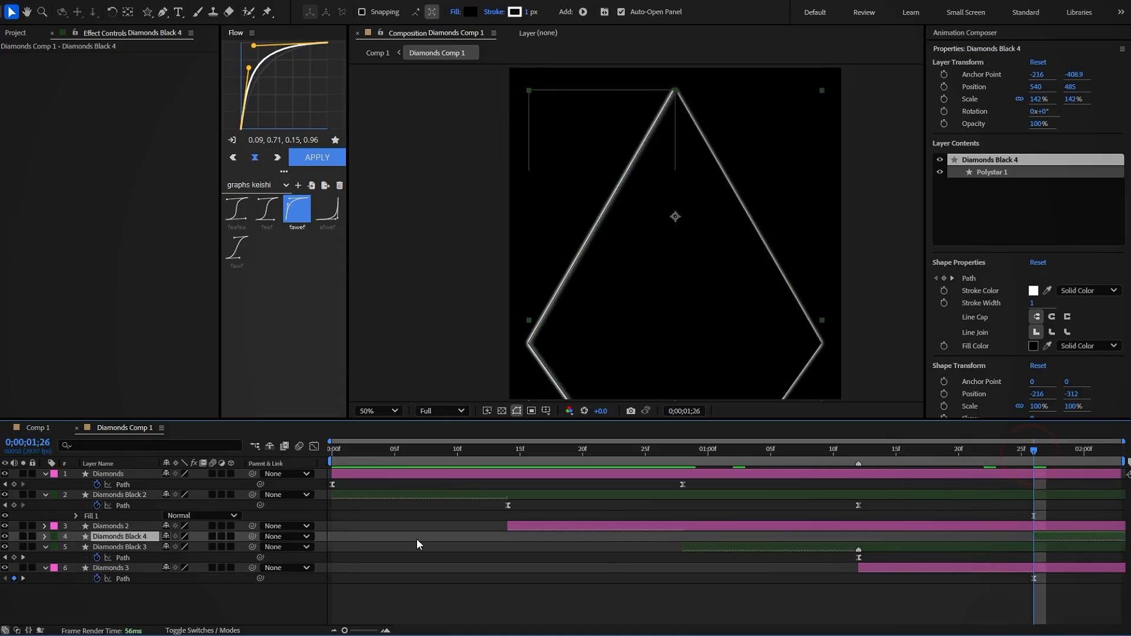
pyautogui.moveTo(104, 539); pyautogui.dragTo(118, 587)
pyautogui.moveTo(1013, 459); pyautogui.dragTo(848, 452)
pyautogui.press('space')
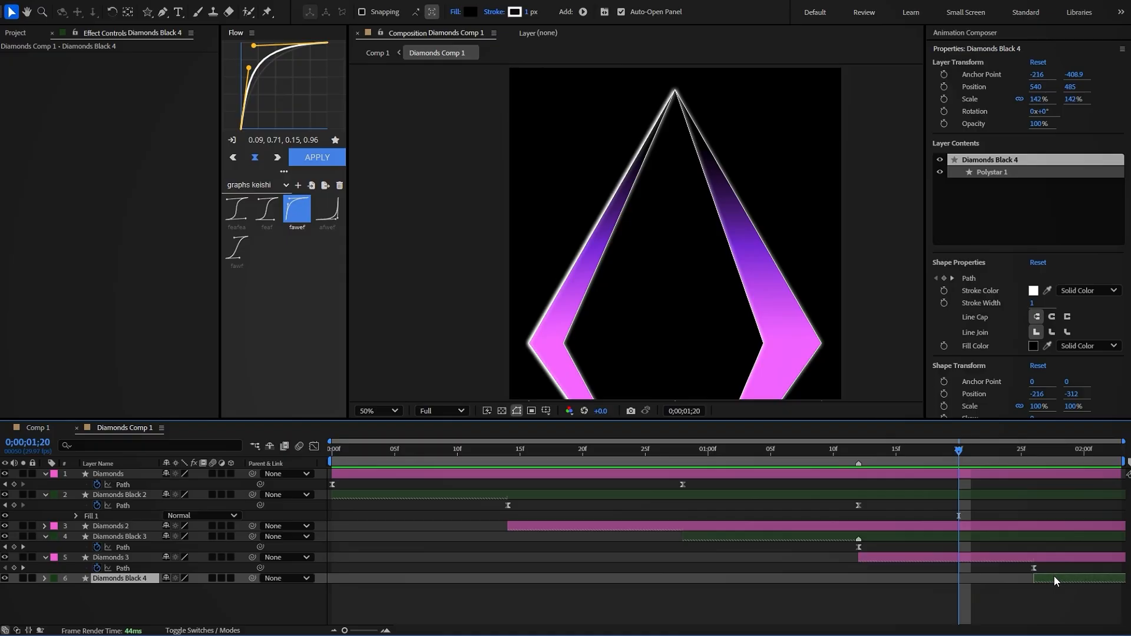
# Duplicate Diamonds Black 4, move the copy to the top of the stack, and shift it earlier until its last Path keyframe sits at 0;00;00;14.
pyautogui.hotkey('ctrl', 'd')
pyautogui.moveTo(1062, 577); pyautogui.dragTo(360, 589)
pyautogui.moveTo(131, 579); pyautogui.dragTo(120, 468)
pyautogui.press('Home')
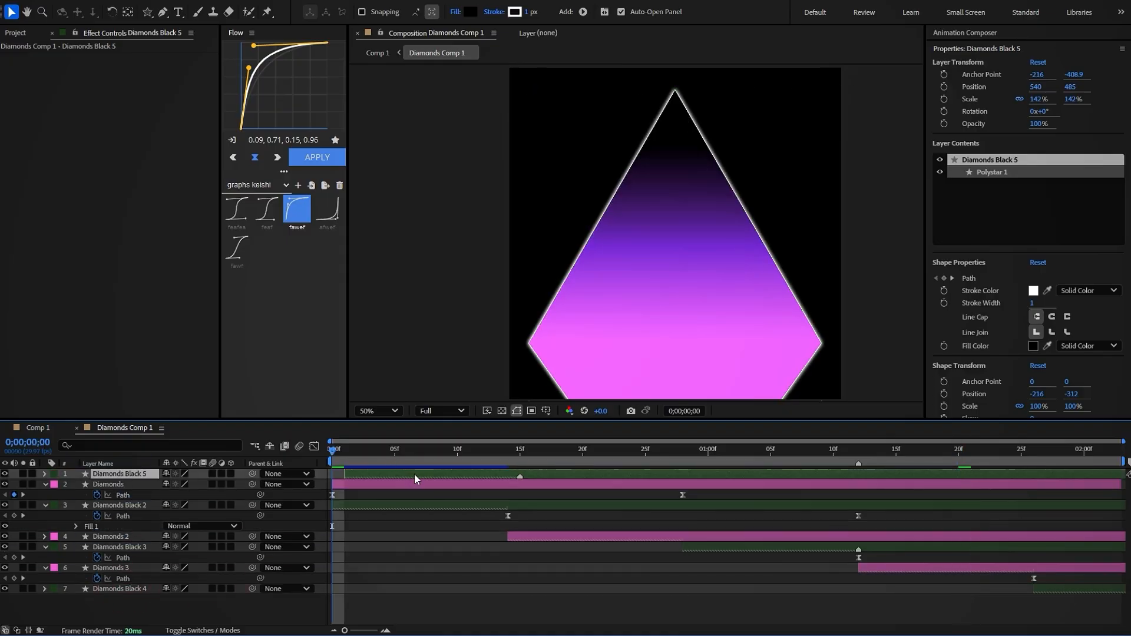
pyautogui.press('u')
pyautogui.moveTo(884, 474); pyautogui.dragTo(842, 476)
pyautogui.moveTo(696, 489); pyautogui.dragTo(523, 490)
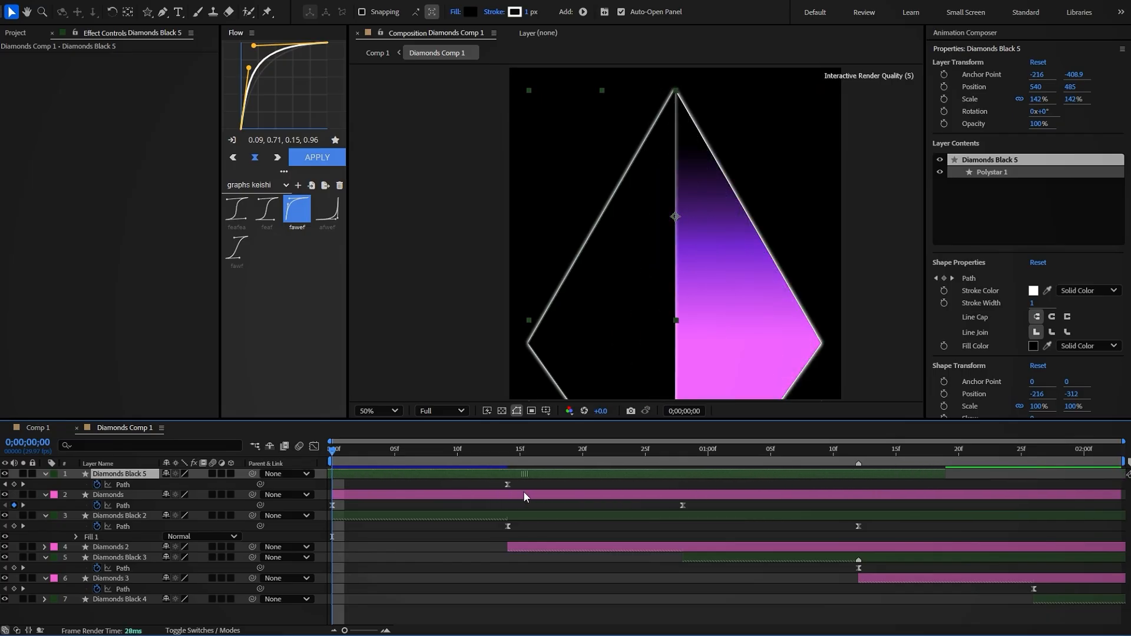
# Split Diamonds Black 5 at 0;00;00;14, delete the part after the split, and preview the flip from the start.
pyautogui.click(508, 454)
pyautogui.hotkey('ctrl', 'shift', 'd')
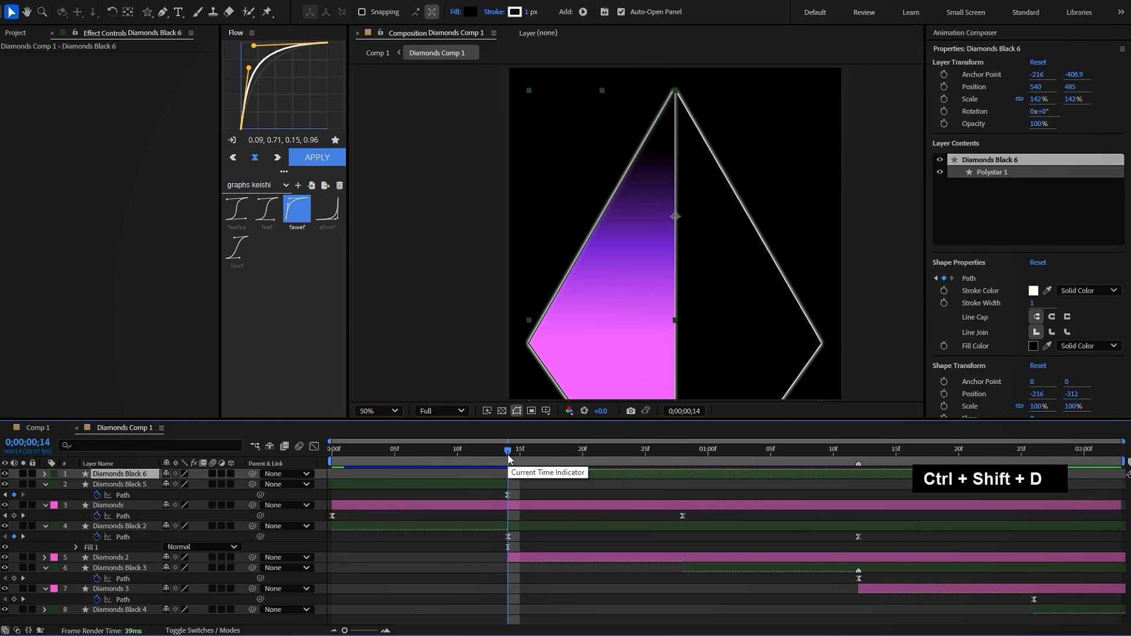
pyautogui.press('Delete')
pyautogui.click(342, 450)
pyautogui.press('space')
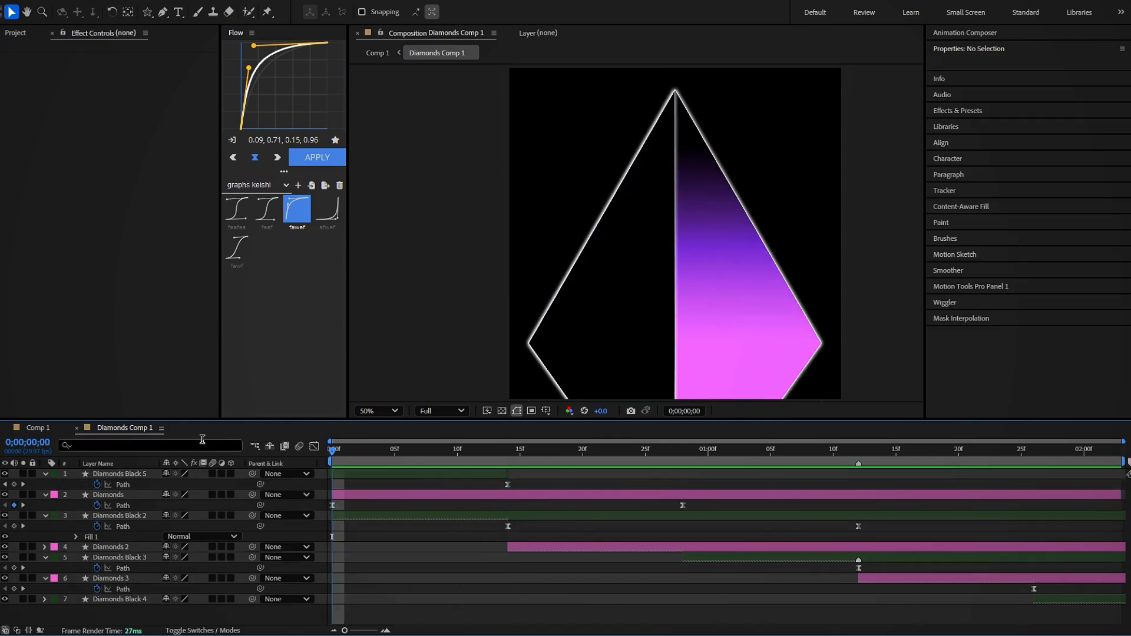
# In Comp 1, animate the Diamonds Comp 1 position from 540, 752 at the first frame to 540, 540 at 0;00;02;02 with the current ease curve.
pyautogui.click(38, 427)
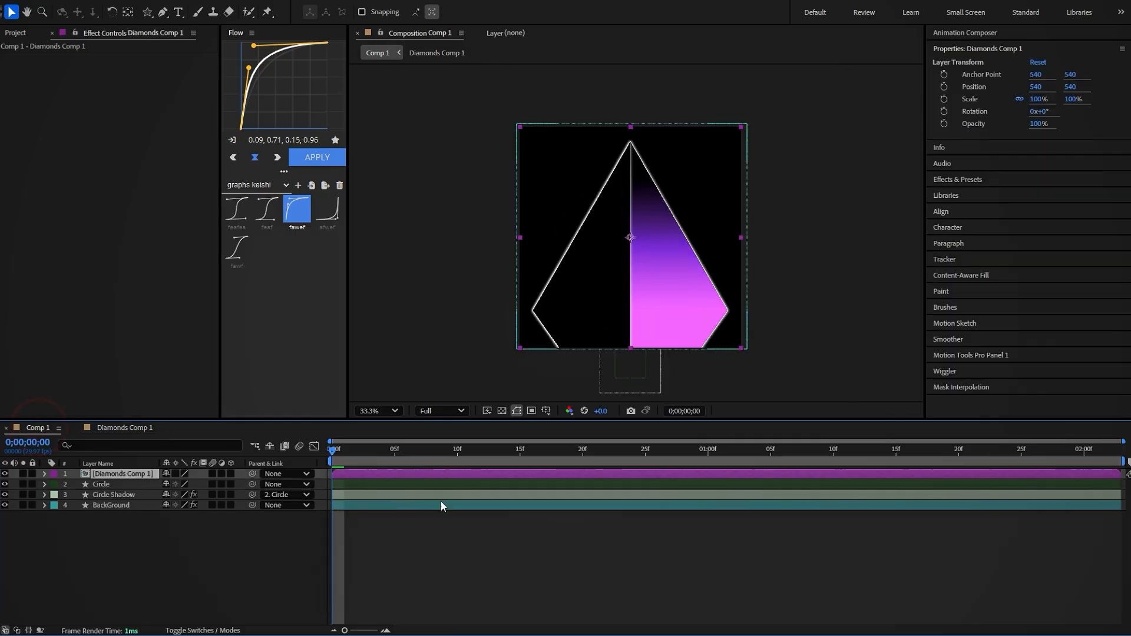
pyautogui.press('p')
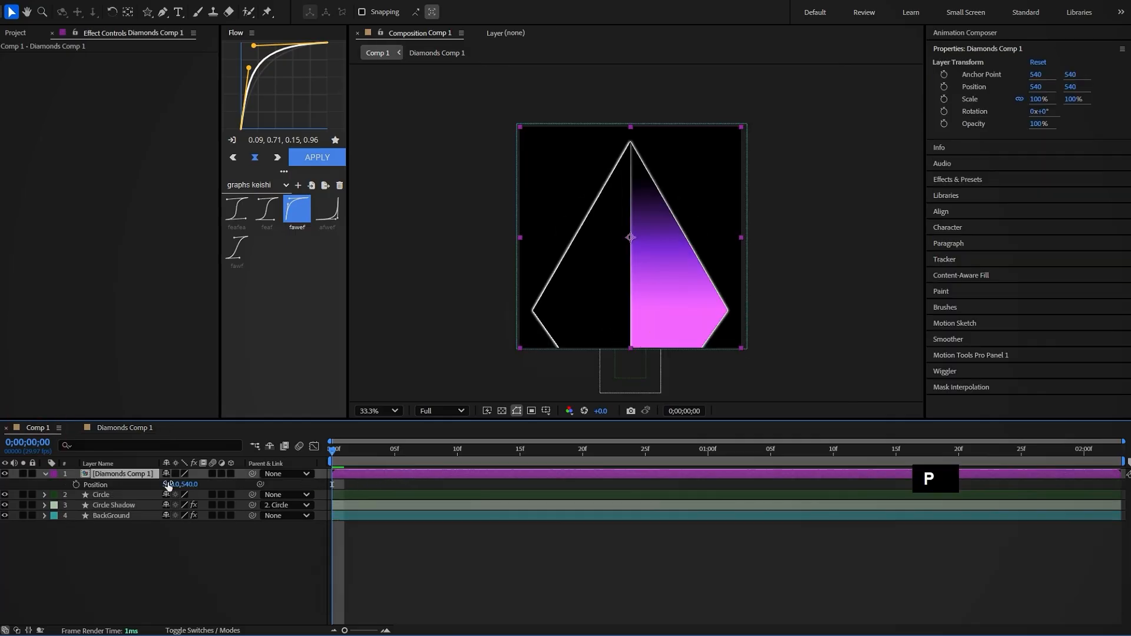
pyautogui.click(76, 484)
pyautogui.moveTo(334, 484); pyautogui.dragTo(734, 484)
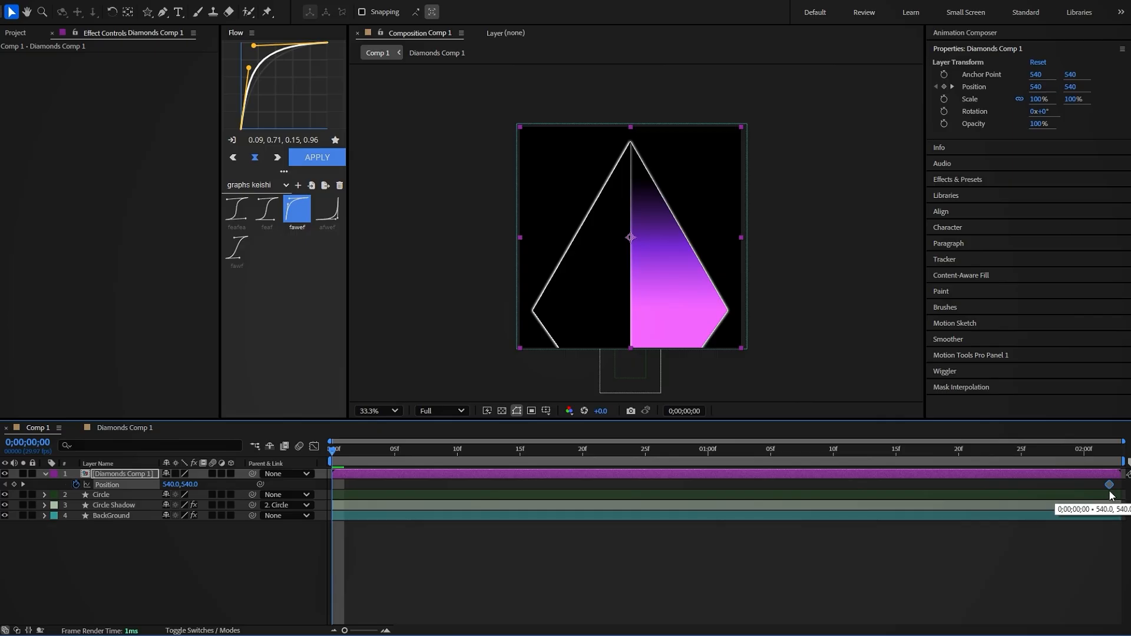
pyautogui.moveTo(190, 484); pyautogui.dragTo(313, 488)
pyautogui.moveTo(1113, 494); pyautogui.dragTo(334, 487)
pyautogui.click(312, 158)
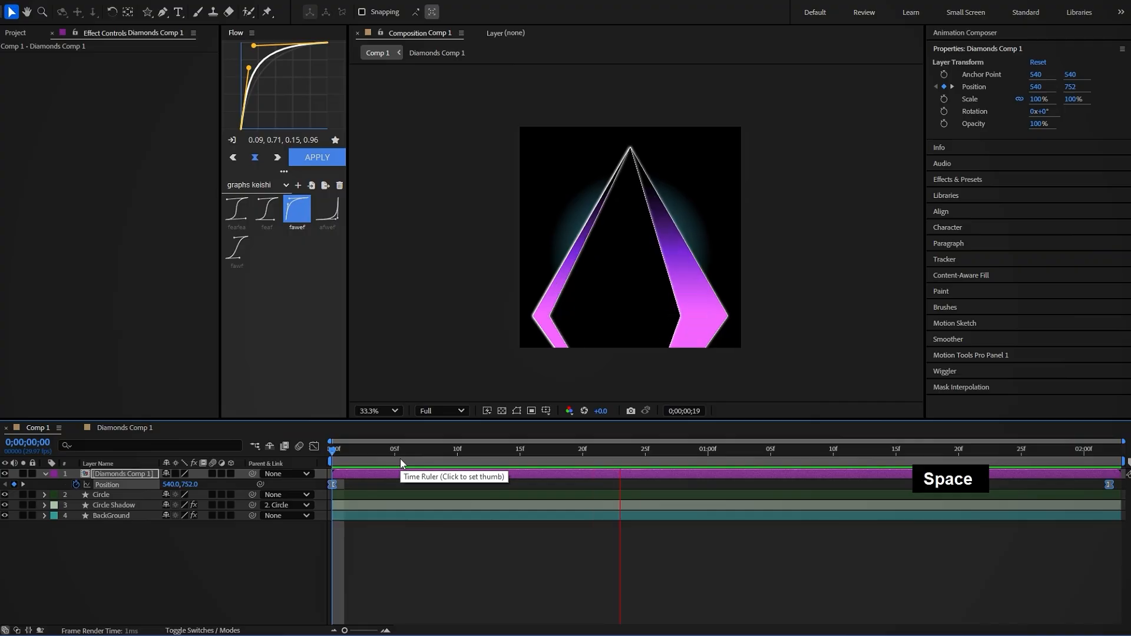
# Pre-compose Diamonds Comp 1 as Diamonds Comp 2 and set the new layer's label colour to purple.
pyautogui.click(375, 482)
pyautogui.rightClick(380, 474)
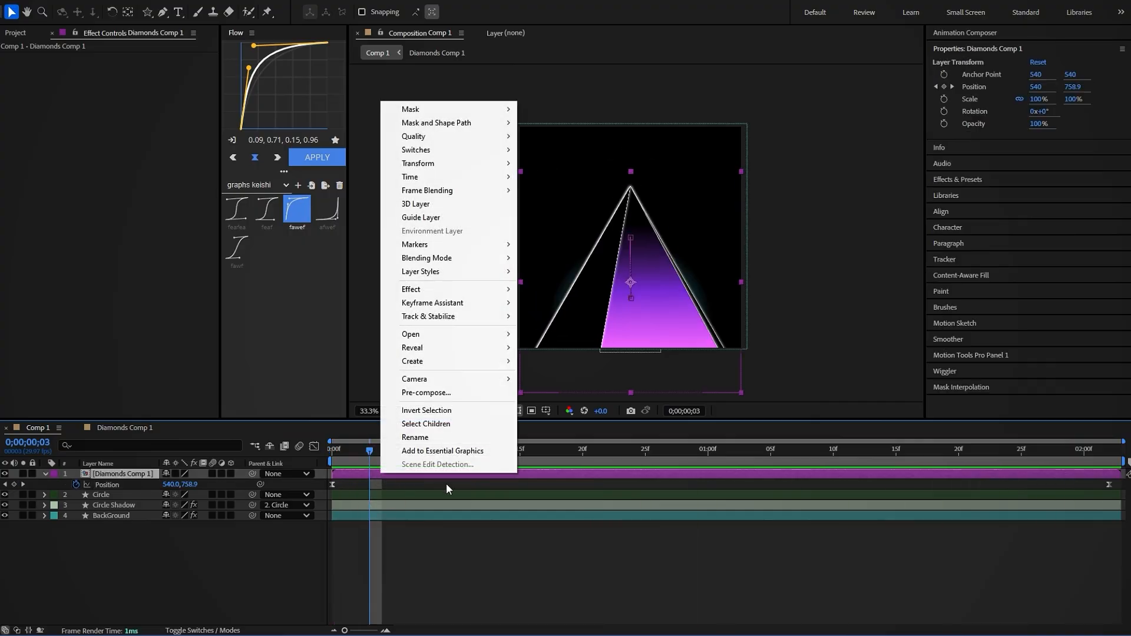
pyautogui.click(436, 391)
pyautogui.click(632, 403)
pyautogui.press('space')
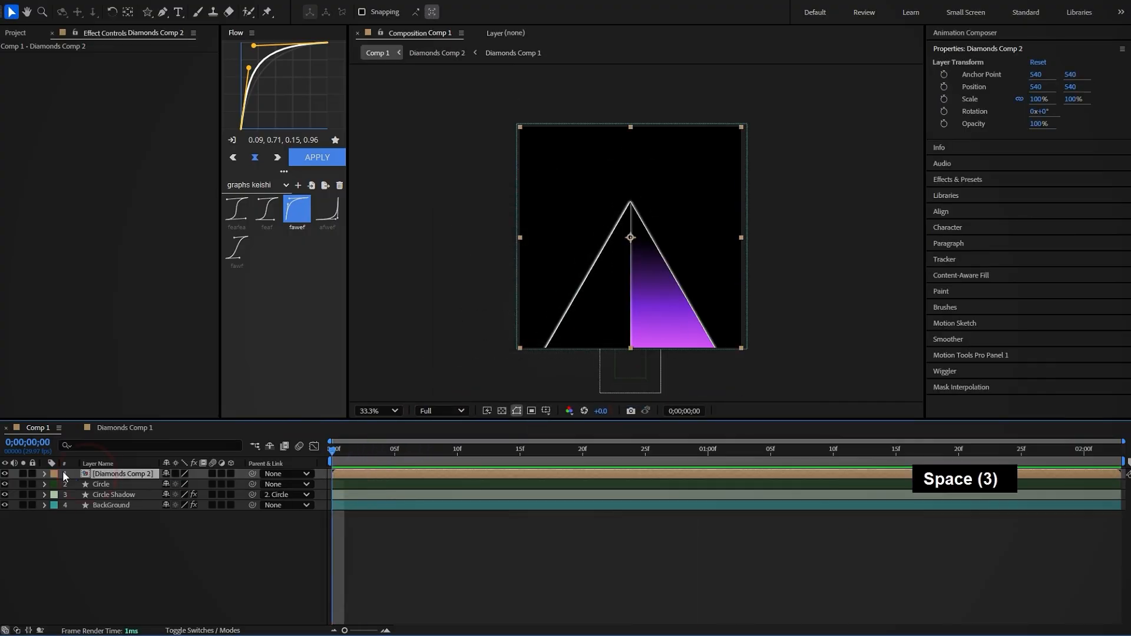
pyautogui.click(53, 474)
pyautogui.click(89, 379)
pyautogui.press('space')
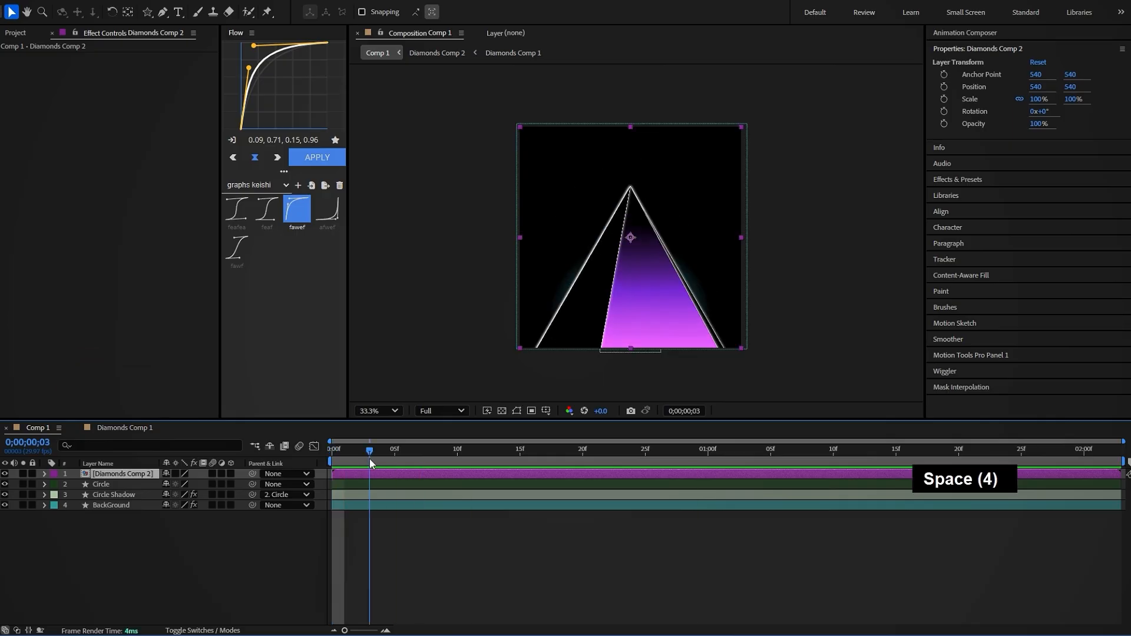
# Set the rotation of Diamonds Comp 2 to -90°.
pyautogui.click(329, 455)
pyautogui.press('r')
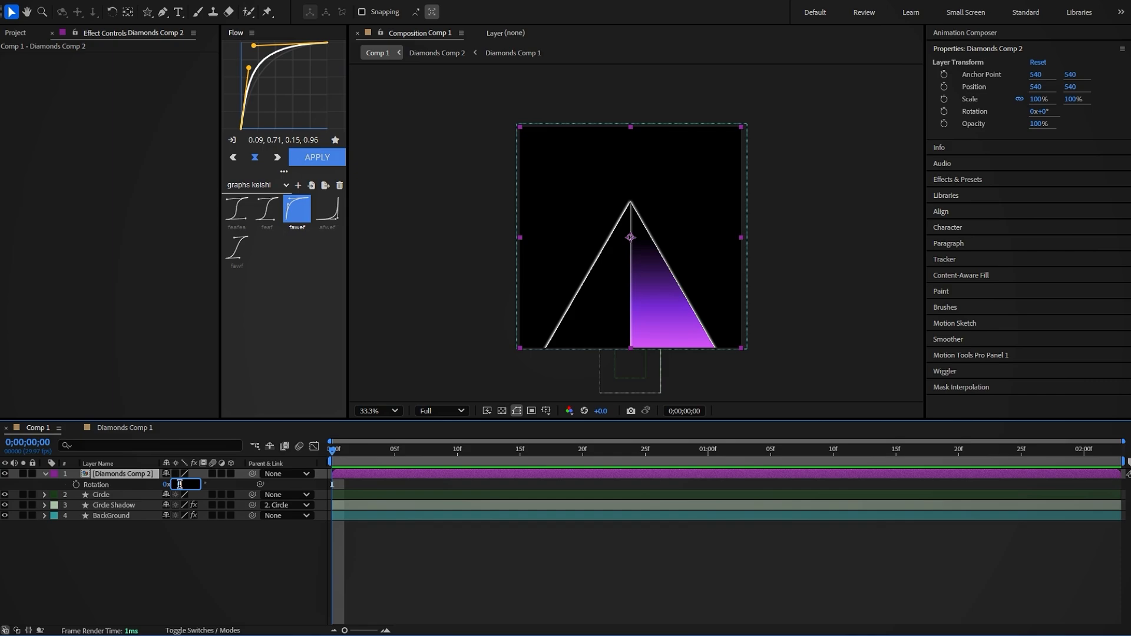
pyautogui.write('90')
pyautogui.press('Return')
# Move Diamonds Comp 2 horizontally to about 1085, 540 so its tip meets the circle's right edge at 0;00;02;02.
pyautogui.moveTo(462, 453); pyautogui.dragTo(784, 457)
pyautogui.moveTo(670, 267); pyautogui.dragTo(777, 287)
pyautogui.moveTo(1100, 455)
pyautogui.mouseDown()
pyautogui.moveTo(1086, 458)
pyautogui.moveTo(1109, 457)
pyautogui.mouseUp()
pyautogui.scroll(2, 661, 238)
pyautogui.moveTo(721, 246); pyautogui.dragTo(733, 246)
pyautogui.scroll(1, 619, 241)
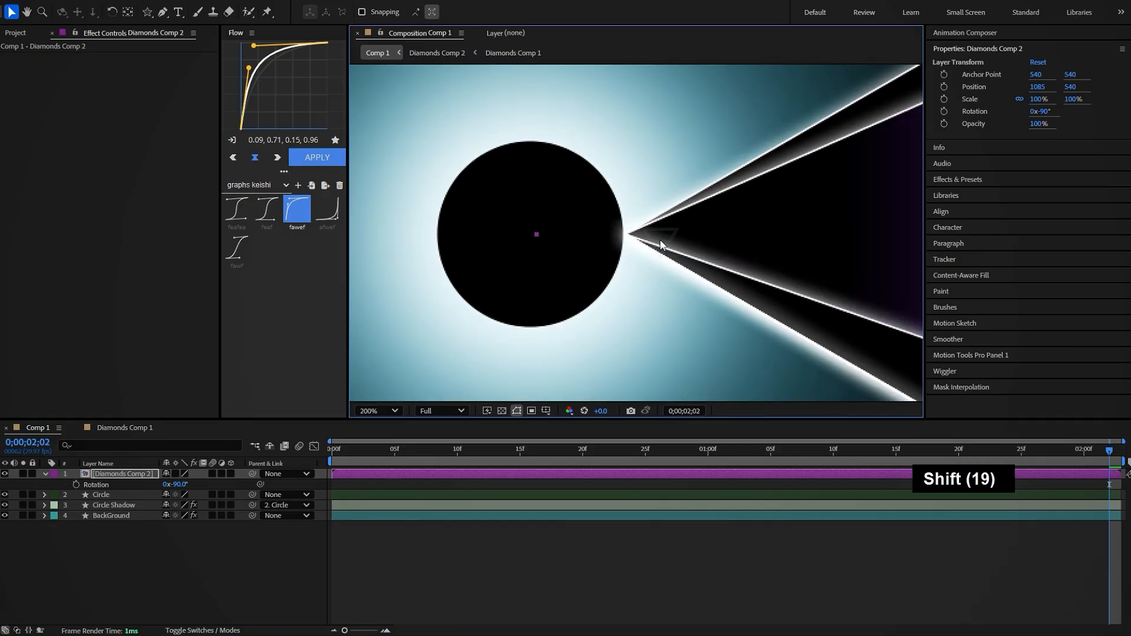
pyautogui.scroll(-4, 660, 239)
# Duplicate Diamonds Comp 2, move the copy left to about 87, 540, and set its rotation to +90°.
pyautogui.hotkey('ctrl', 'd')
pyautogui.moveTo(687, 299); pyautogui.dragTo(422, 296)
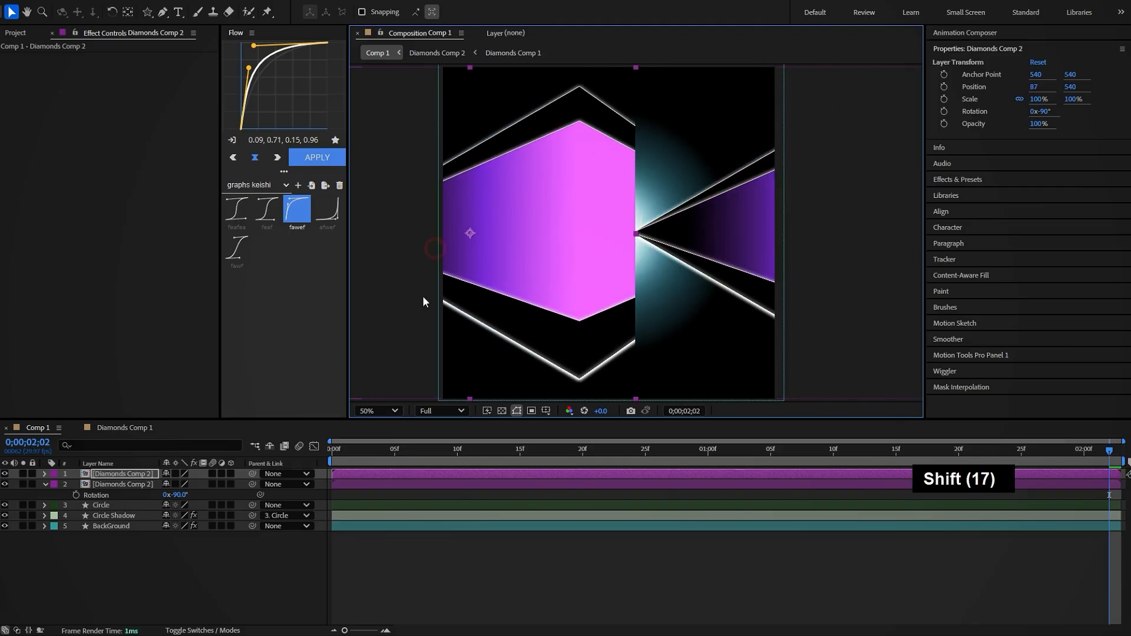
pyautogui.press('r')
pyautogui.moveTo(176, 483); pyautogui.dragTo(231, 494)
pyautogui.write('0')
pyautogui.press('Return')
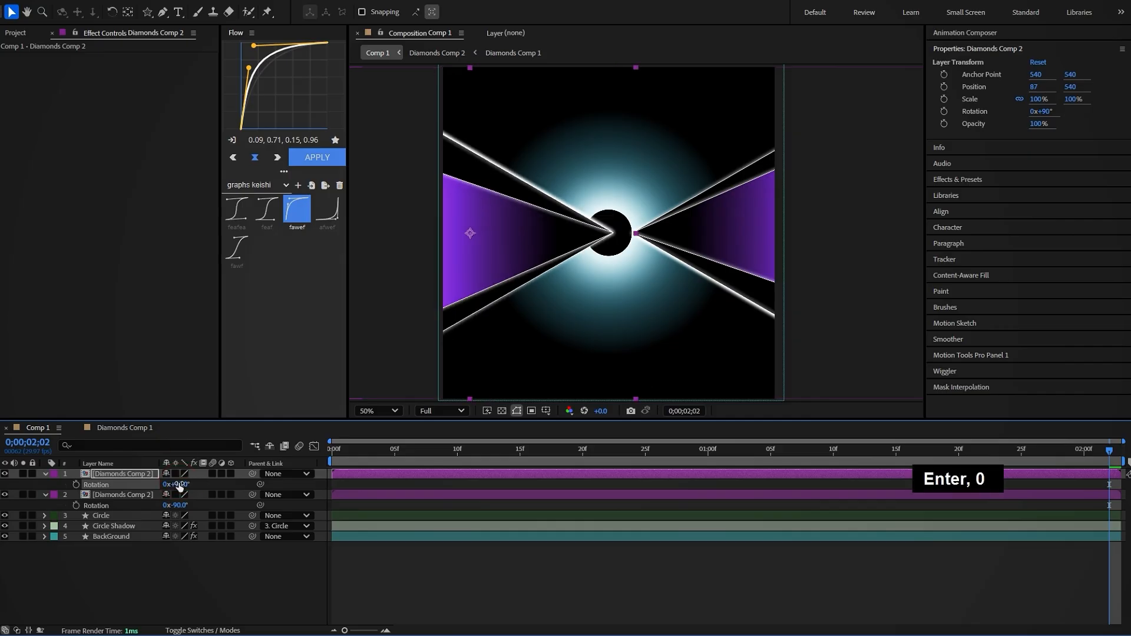
# Shift the +90° diamond comp left to about -5.3, 540 so its tip meets the circle's left edge.
pyautogui.scroll(2, 581, 234)
pyautogui.moveTo(630, 228); pyautogui.dragTo(518, 234)
pyautogui.scroll(-2, 616, 238)
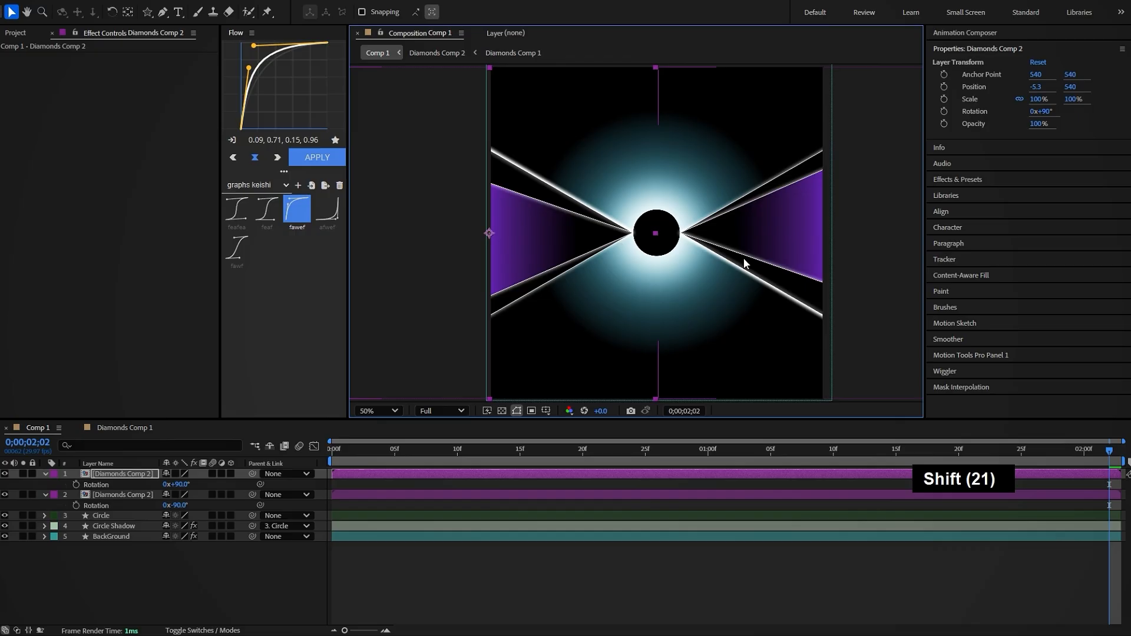
# Add a null object and rename it Diamonds NULL.
pyautogui.rightClick(486, 569)
pyautogui.click(666, 494)
pyautogui.rightClick(106, 473)
pyautogui.click(139, 438)
pyautogui.write('Diamonds NULL')
# Parent both Diamonds Comp 2 layers to Diamonds NULL.
pyautogui.click(131, 505)
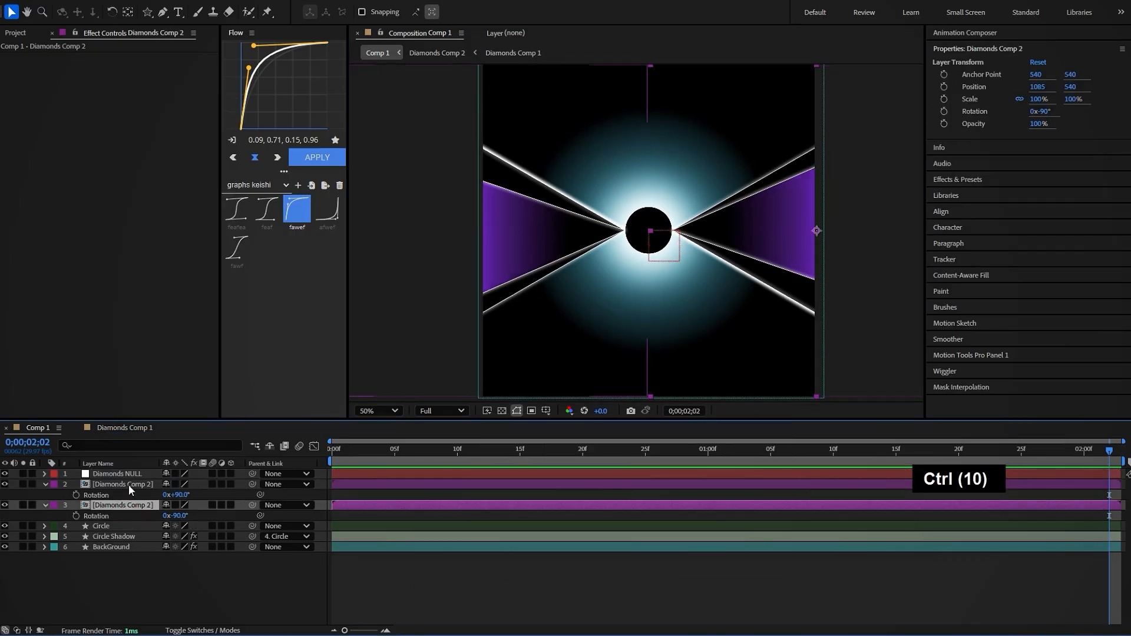
pyautogui.keyDown('ctrl'); pyautogui.click(128, 485); pyautogui.keyUp('ctrl')
pyautogui.moveTo(252, 485); pyautogui.dragTo(109, 474)
# Animate the Diamonds NULL rotation from +64° at the first frame to 0° at 0;00;02;02, apply the current ease curve, and preview it.
pyautogui.moveTo(365, 452); pyautogui.dragTo(329, 457)
pyautogui.click(341, 475)
pyautogui.press('r')
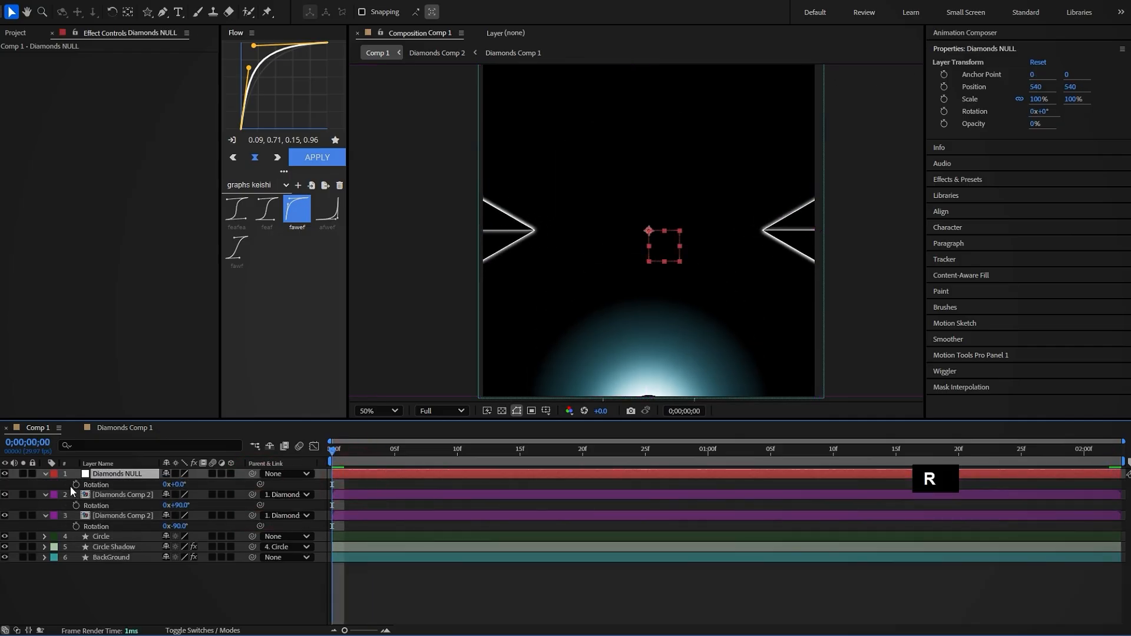
pyautogui.moveTo(333, 485); pyautogui.dragTo(559, 485)
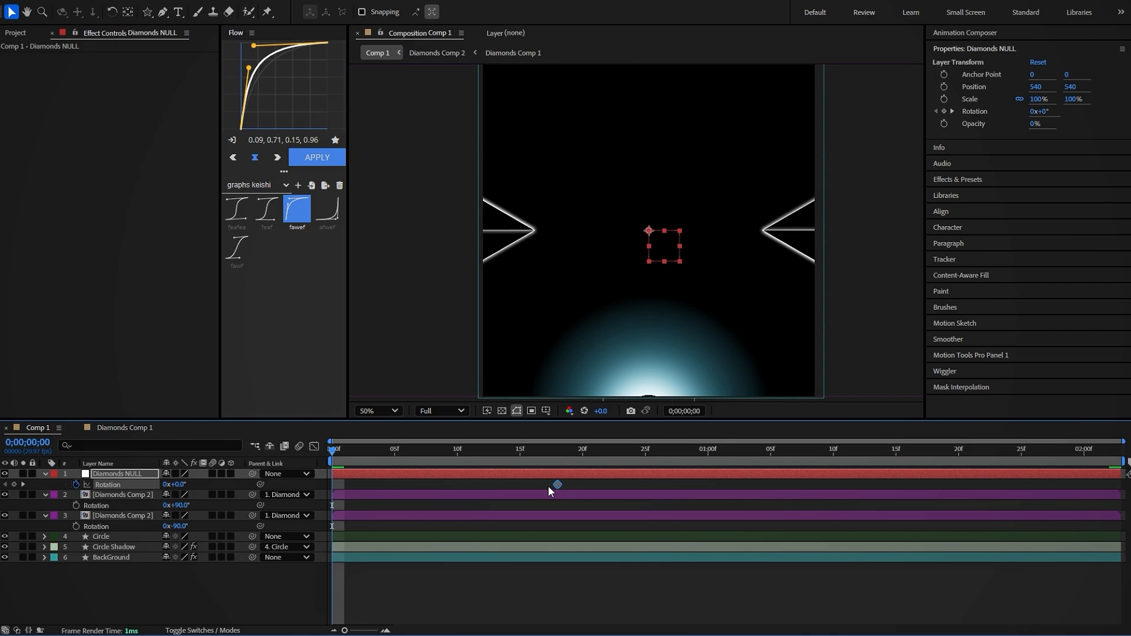
pyautogui.moveTo(175, 485); pyautogui.dragTo(385, 495)
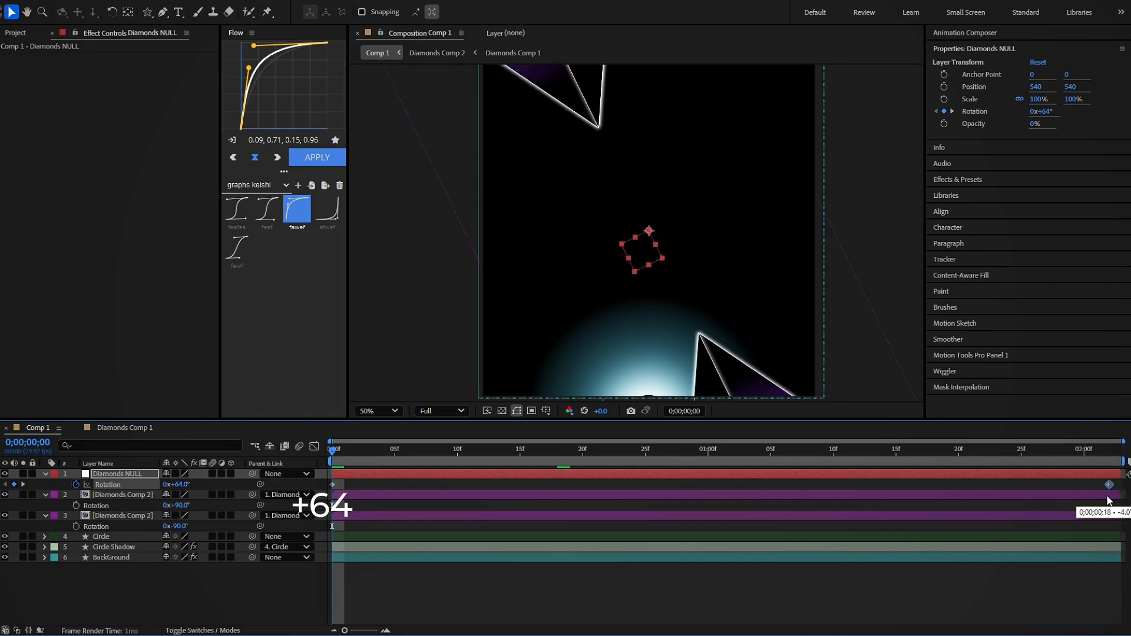
pyautogui.moveTo(1118, 487); pyautogui.dragTo(640, 495)
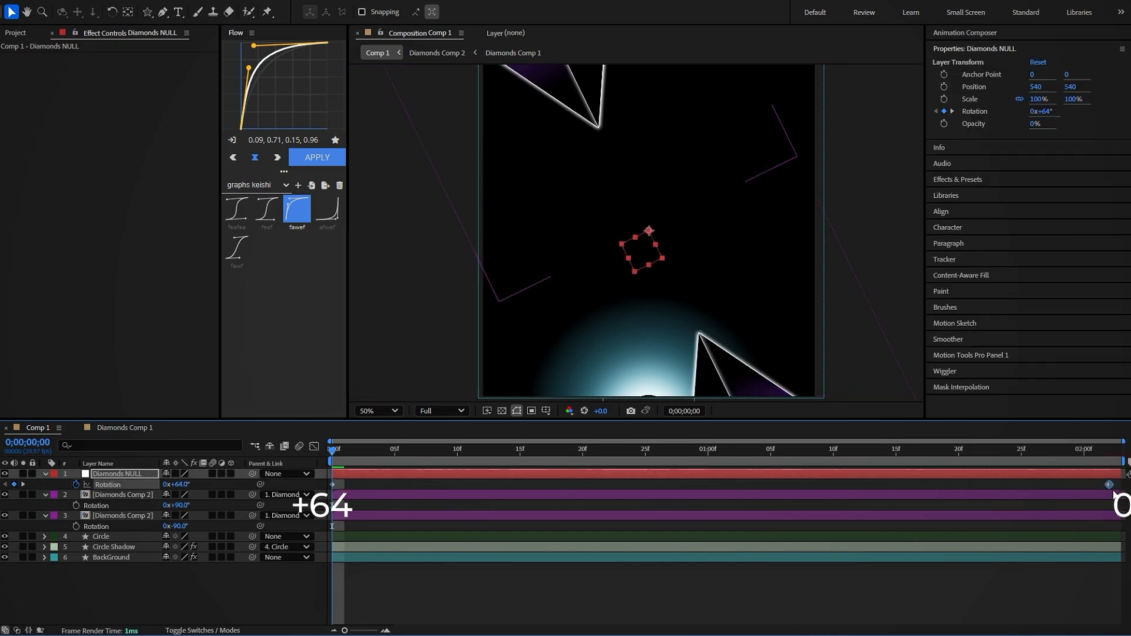
pyautogui.moveTo(1119, 480); pyautogui.dragTo(309, 502)
pyautogui.click(317, 158)
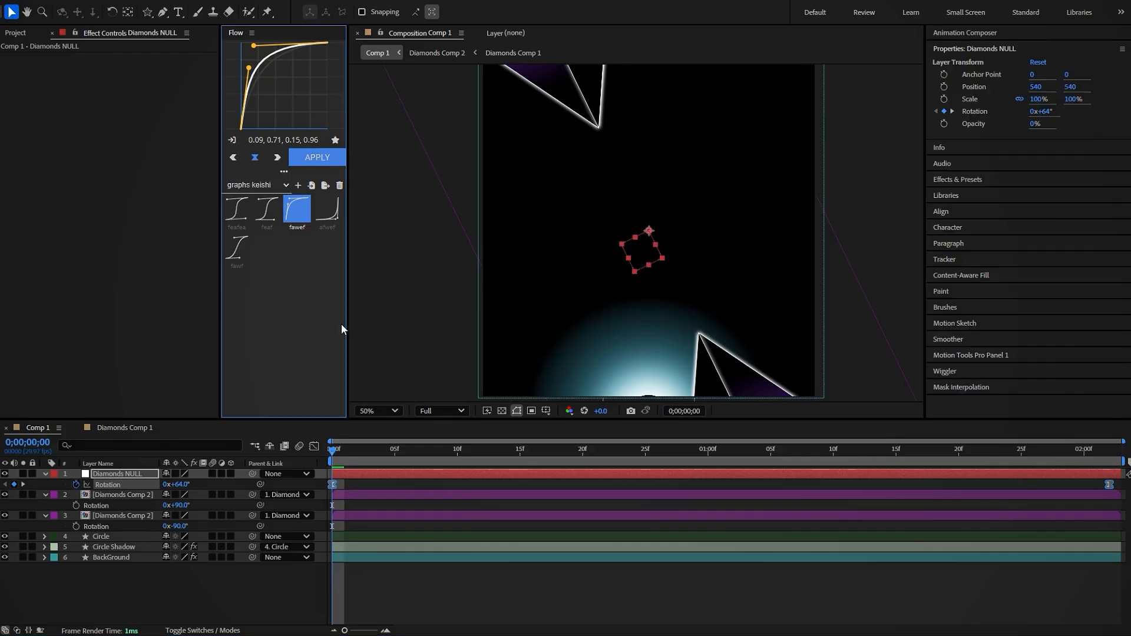
pyautogui.press('space')
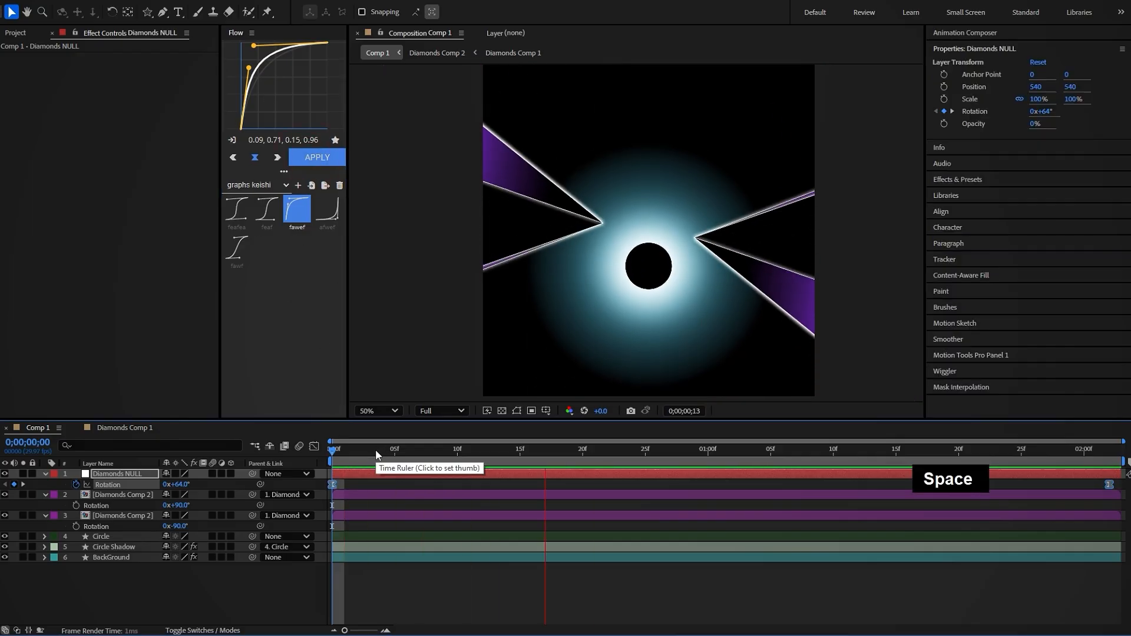
# Parent Diamonds NULL to the Circle layer near the end of the animation and preview the combined motion.
pyautogui.moveTo(341, 455); pyautogui.dragTo(1084, 522)
pyautogui.click(1030, 604)
pyautogui.moveTo(252, 473); pyautogui.dragTo(102, 536)
pyautogui.press(',')
pyautogui.press('space')
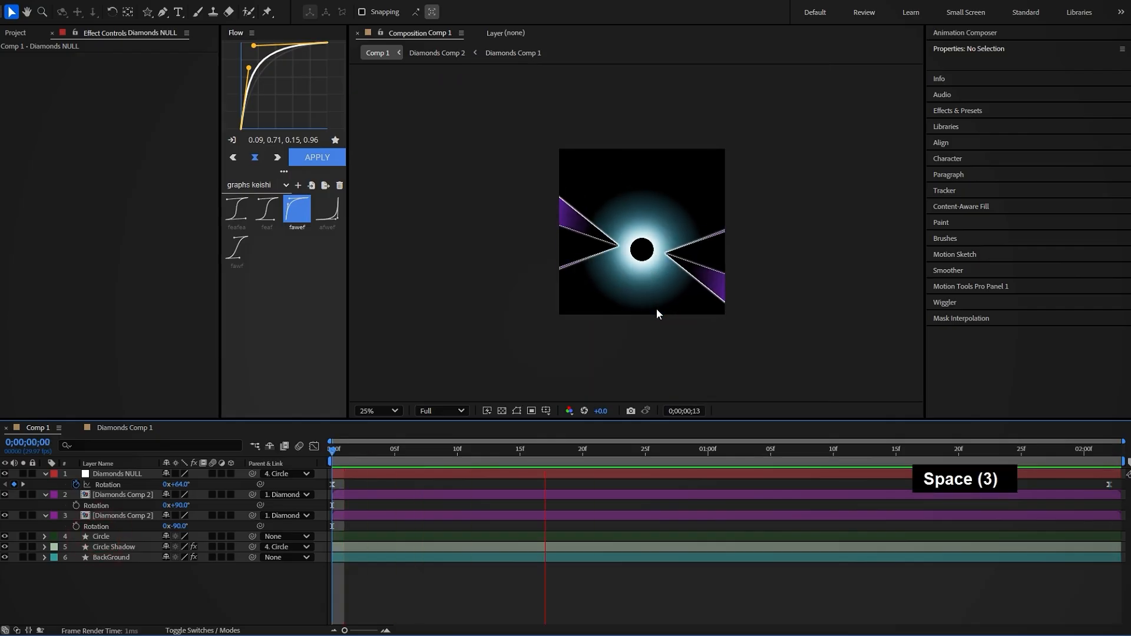
pyautogui.click(334, 450)
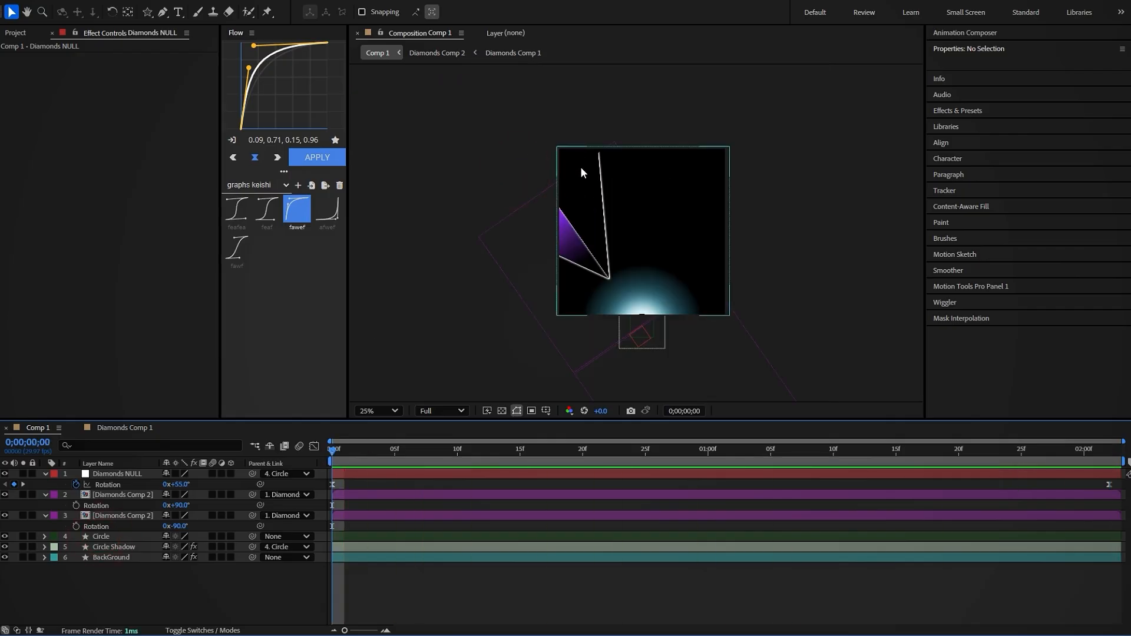
# Increase the composition height of Diamonds Comp 2 to 1625 px, keeping its width at 1080 px.
pyautogui.click(416, 500)
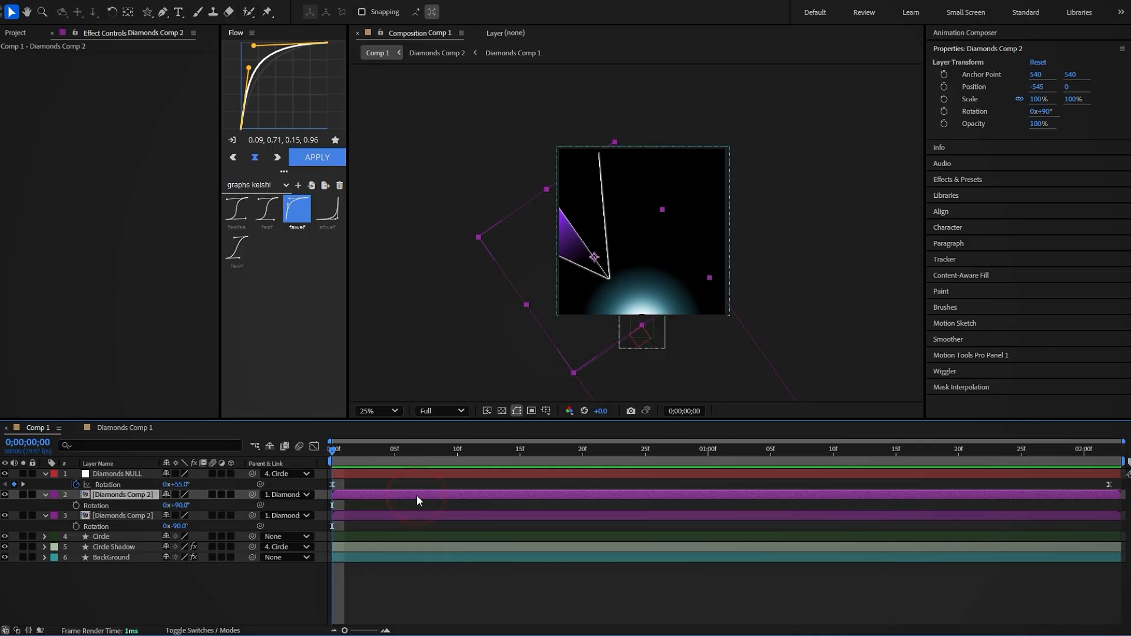
pyautogui.doubleClick(417, 500)
pyautogui.rightClick(212, 428)
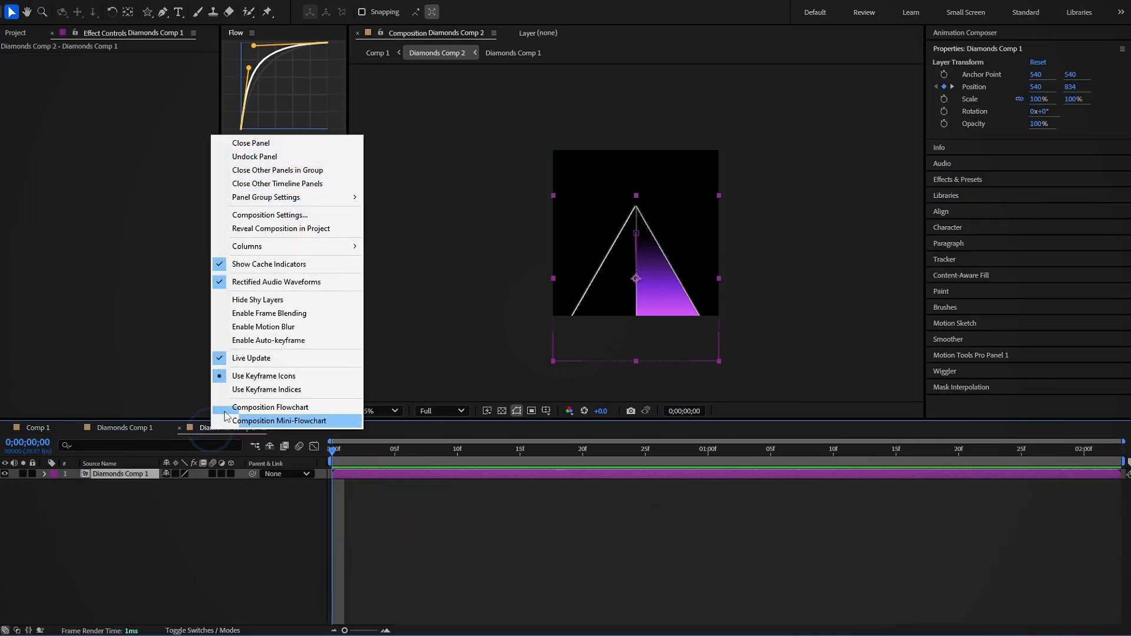
pyautogui.click(257, 216)
pyautogui.moveTo(505, 143); pyautogui.dragTo(224, 130)
pyautogui.moveTo(198, 241); pyautogui.dragTo(266, 257)
pyautogui.moveTo(204, 242); pyautogui.dragTo(278, 242)
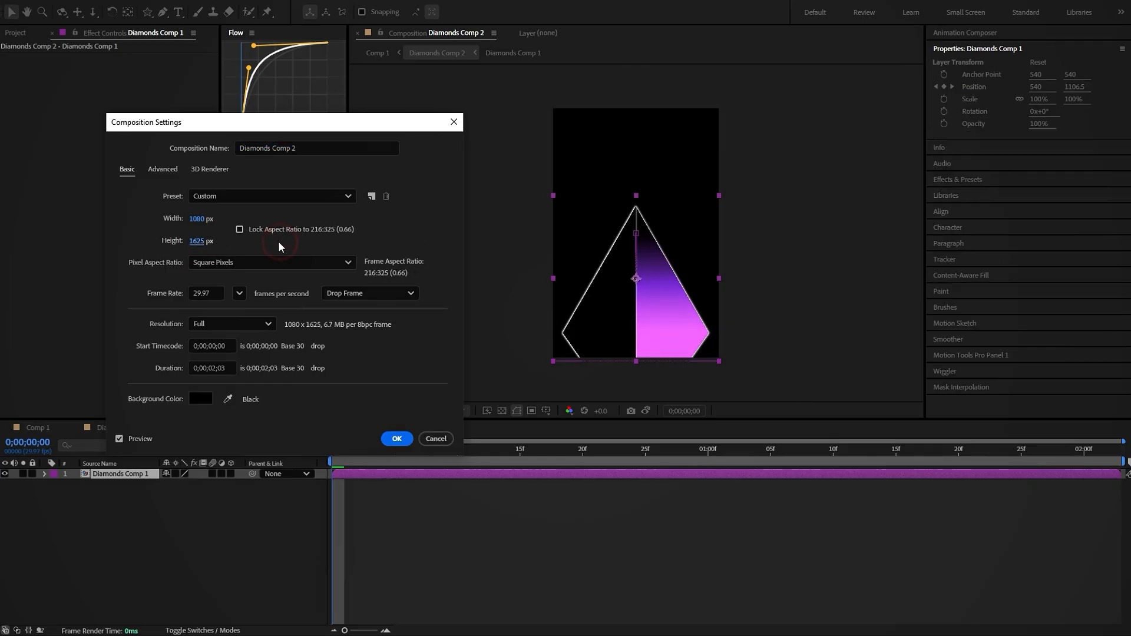
pyautogui.click(397, 439)
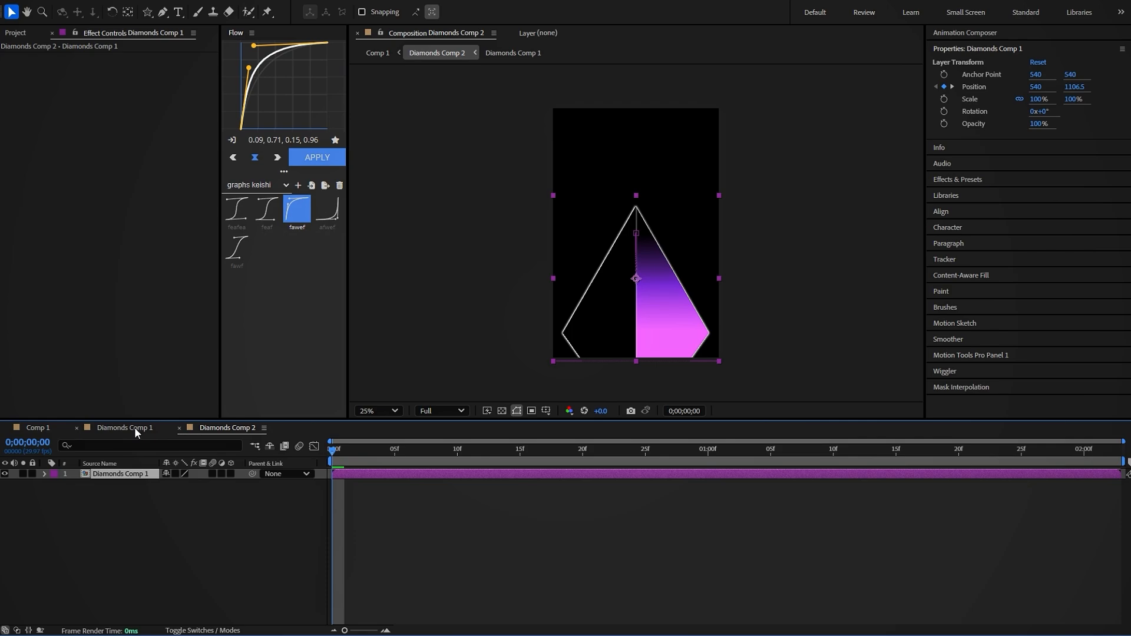
# Preview the motion in Comp 1 and set the Diamonds NULL rotation at 0;00;02;02 to 0°.
pyautogui.click(135, 426)
pyautogui.click(44, 427)
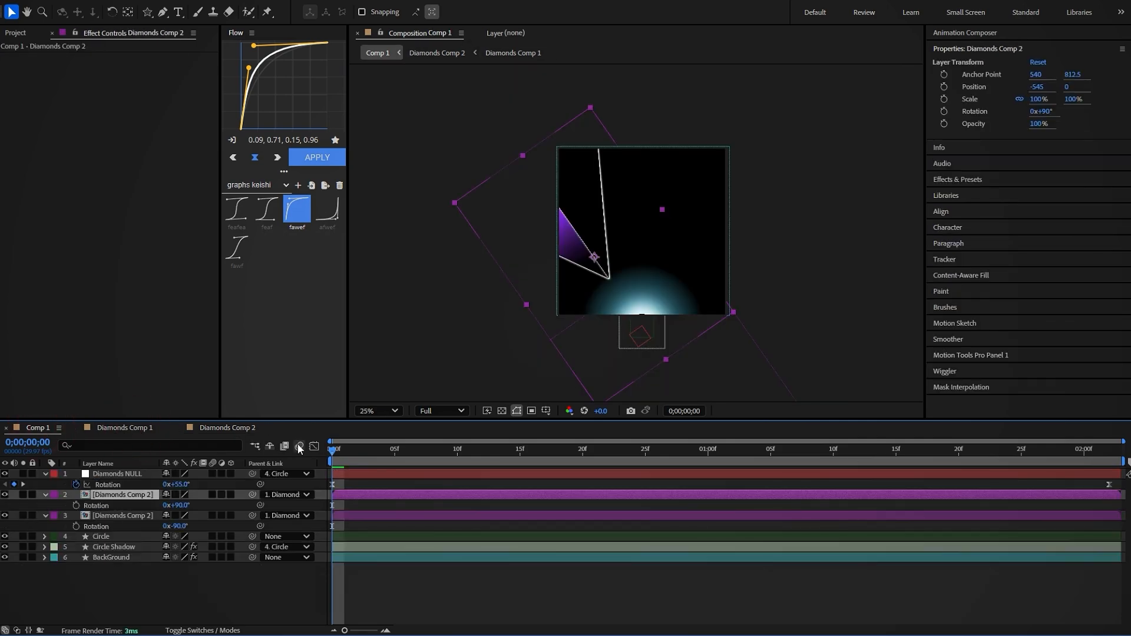
pyautogui.click(354, 516)
pyautogui.press('space')
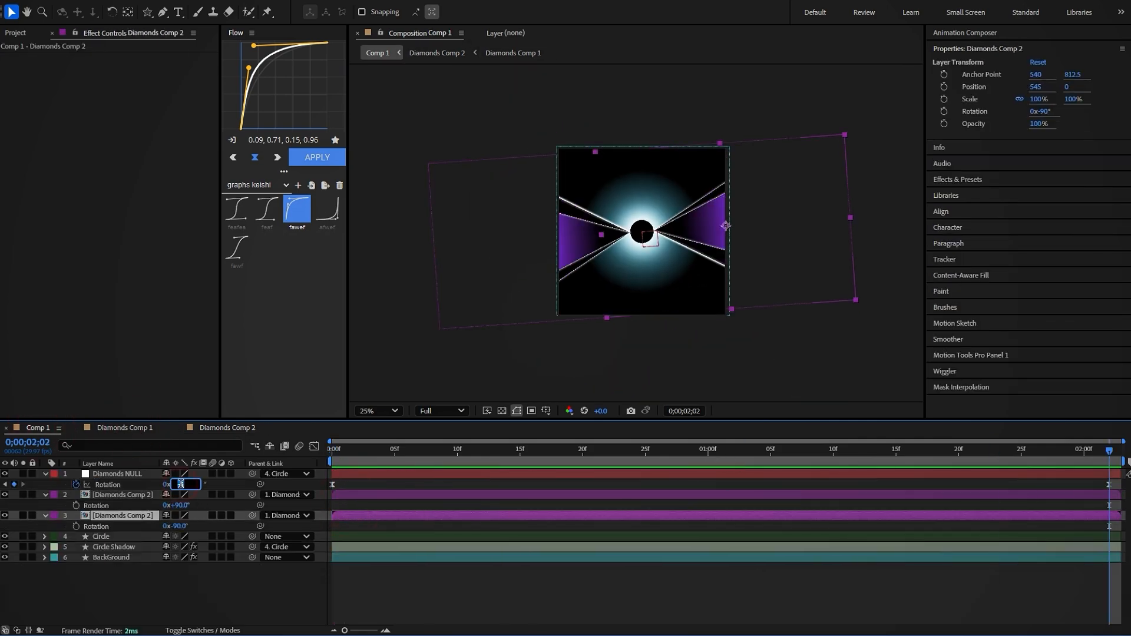
pyautogui.press('Return')
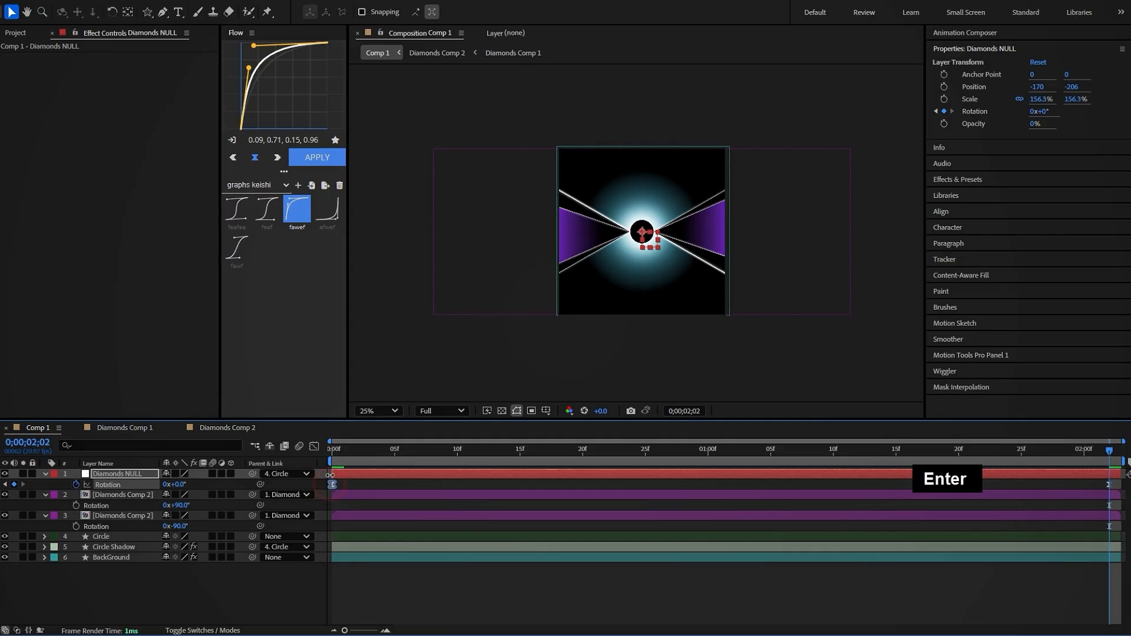
# Reshape the Diamonds NULL rotation curve with a steep start and a long, gradual ease-out, and preview it from the first frame.
pyautogui.click(314, 446)
pyautogui.moveTo(391, 558); pyautogui.dragTo(386, 545)
pyautogui.moveTo(449, 591); pyautogui.dragTo(484, 593)
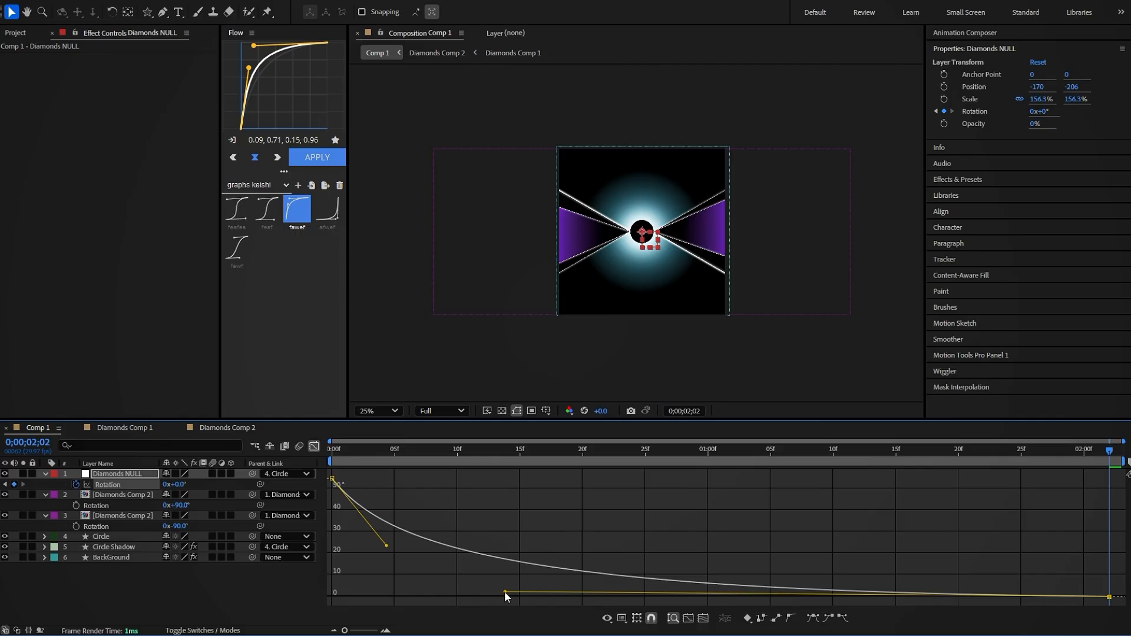
pyautogui.click(334, 451)
pyautogui.press('space')
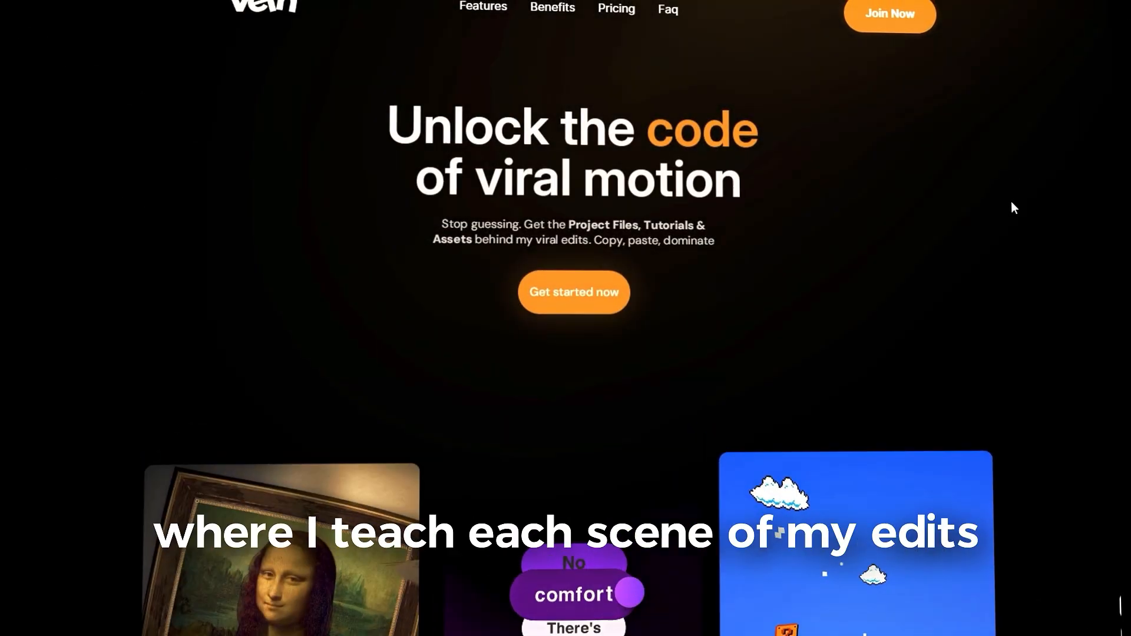
pyautogui.scroll(-8, 1013, 207)
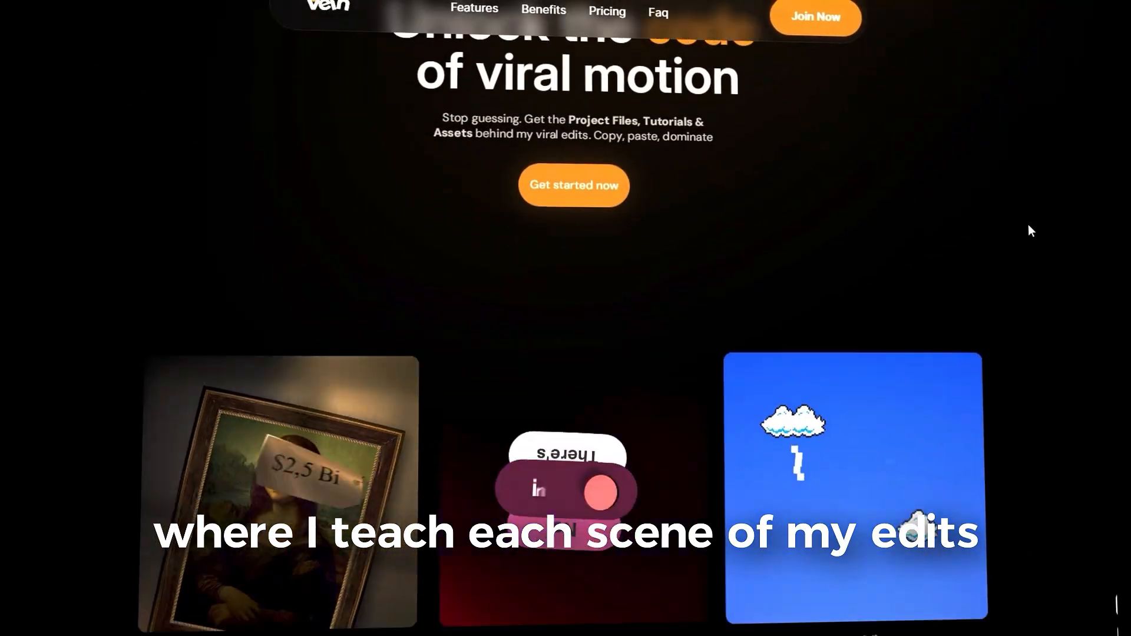
pyautogui.scroll(-10, 565, 318)
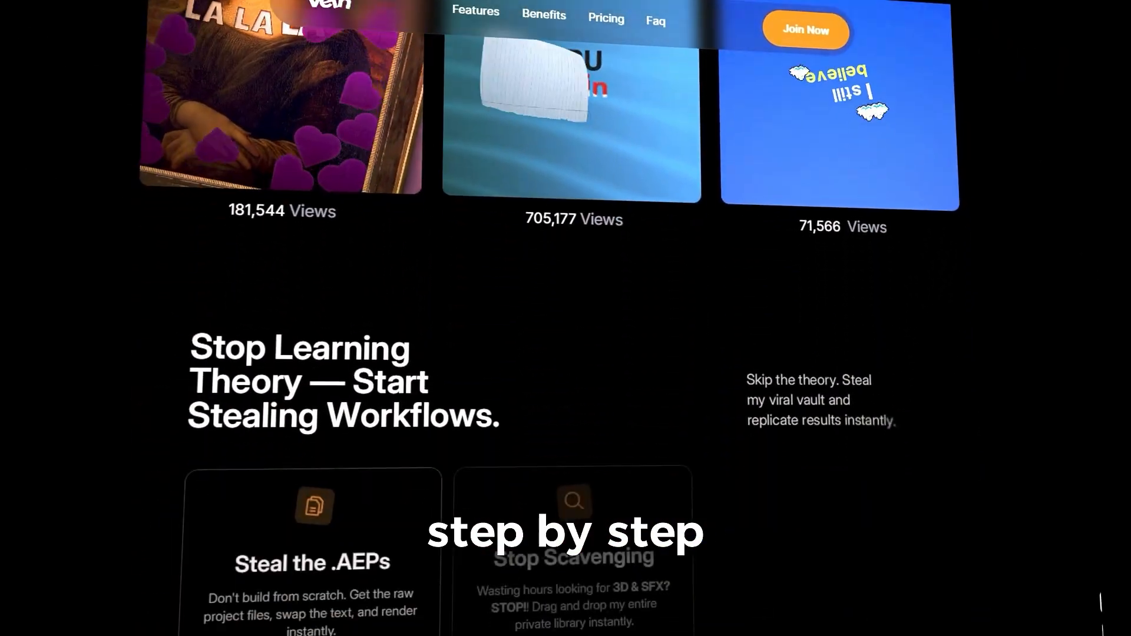
pyautogui.scroll(-10, 566, 318)
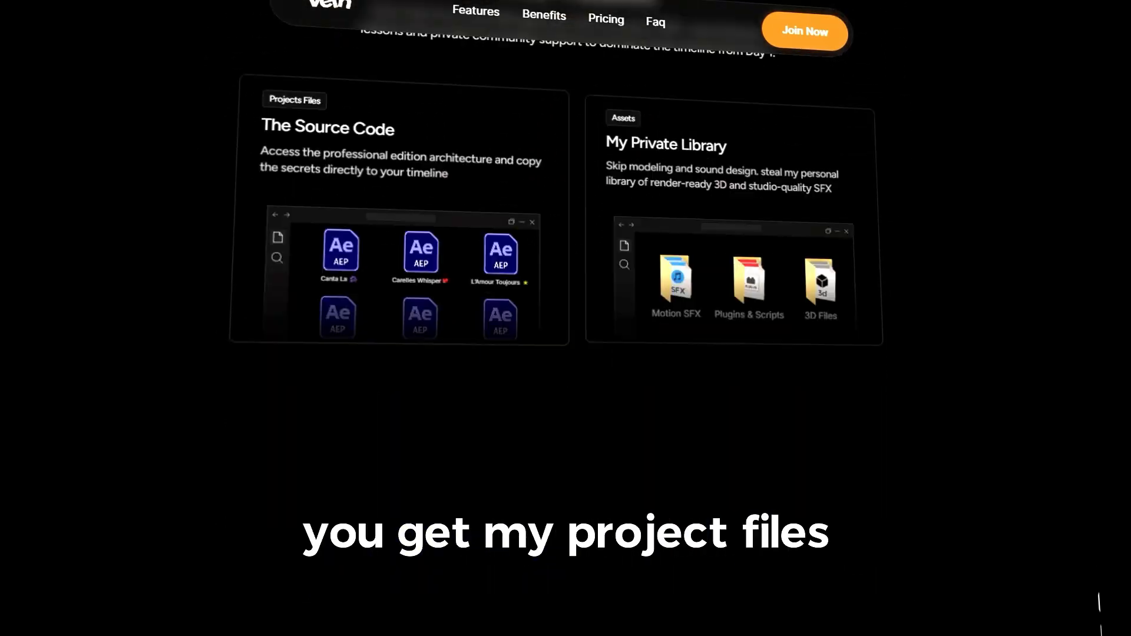
pyautogui.scroll(-12, 565, 319)
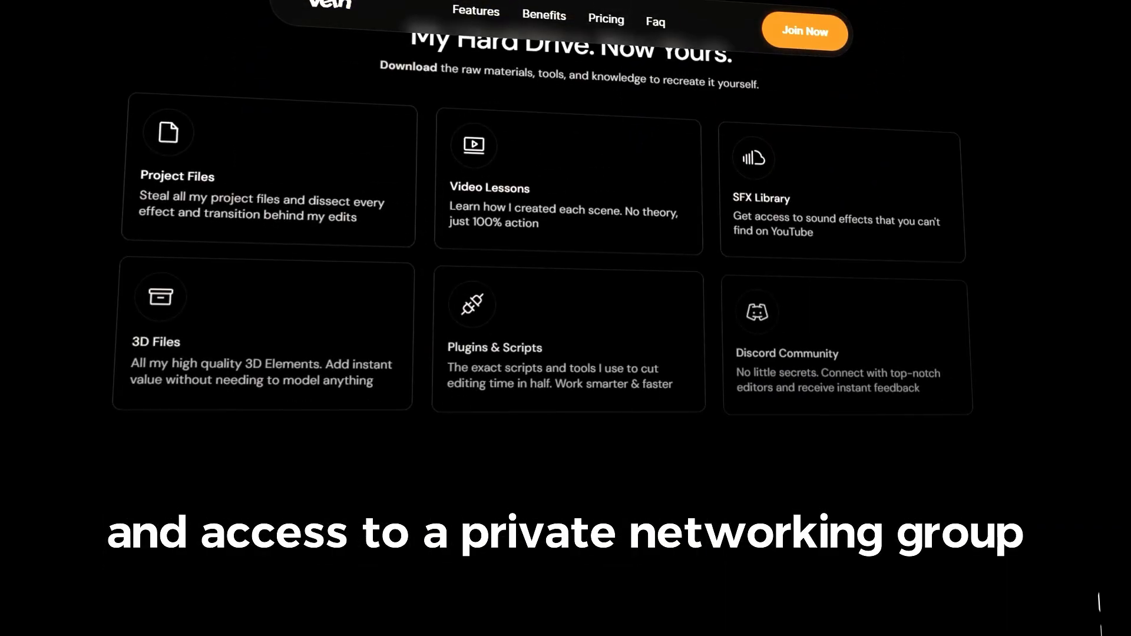
pyautogui.scroll(-4, 565, 318)
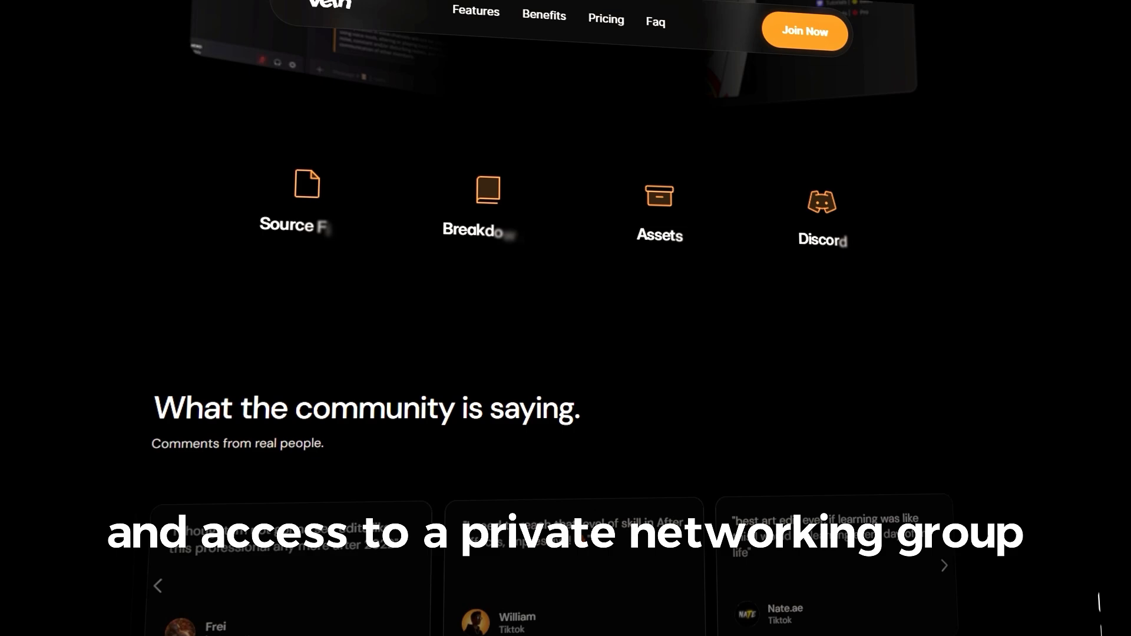